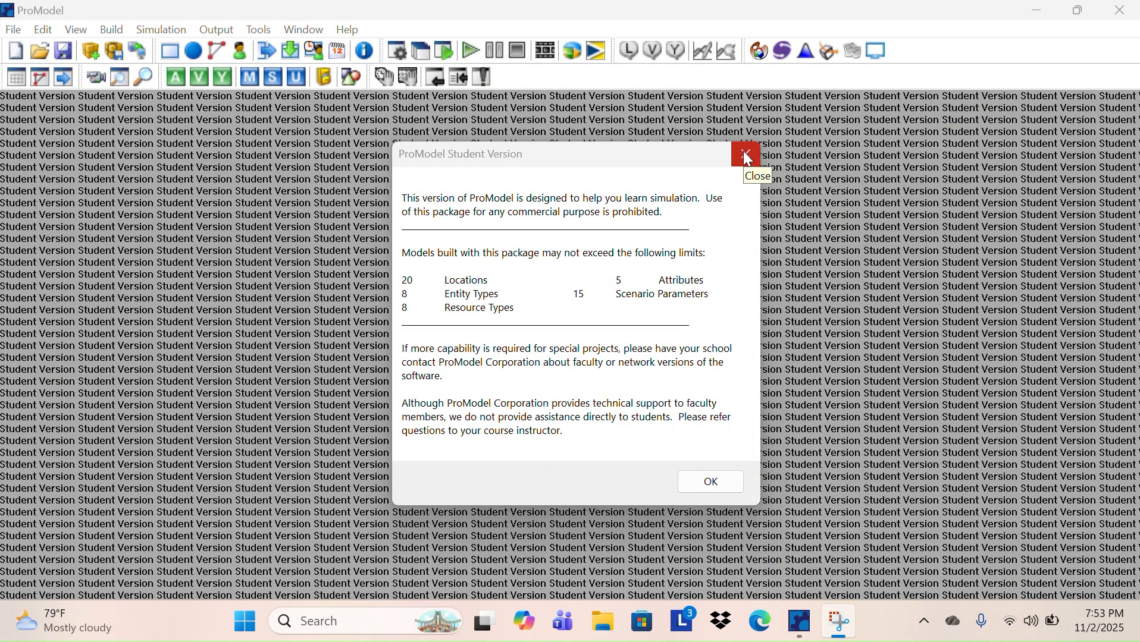
Dismiss the student version notice and start a new model
{"action": "left_click", "coordinate": [746, 156]}
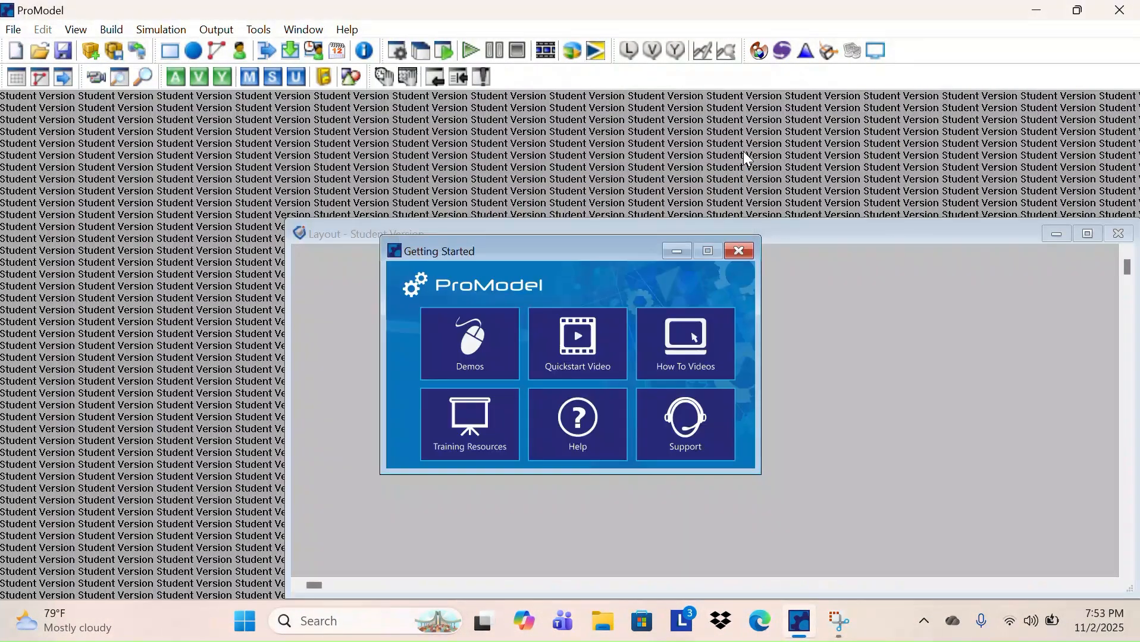
{"action": "left_click", "coordinate": [19, 28]}
{"action": "left_click", "coordinate": [112, 61]}
{"action": "left_click", "coordinate": [15, 31]}
{"action": "left_click", "coordinate": [15, 31]}
{"action": "left_click", "coordinate": [14, 31]}
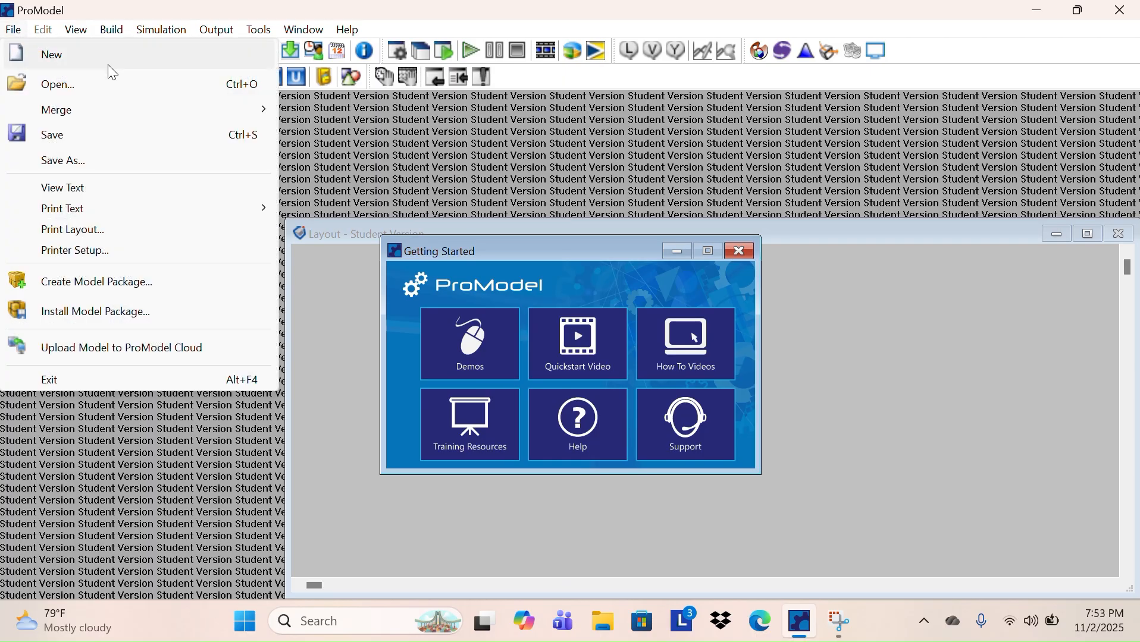
{"action": "left_click", "coordinate": [125, 57]}
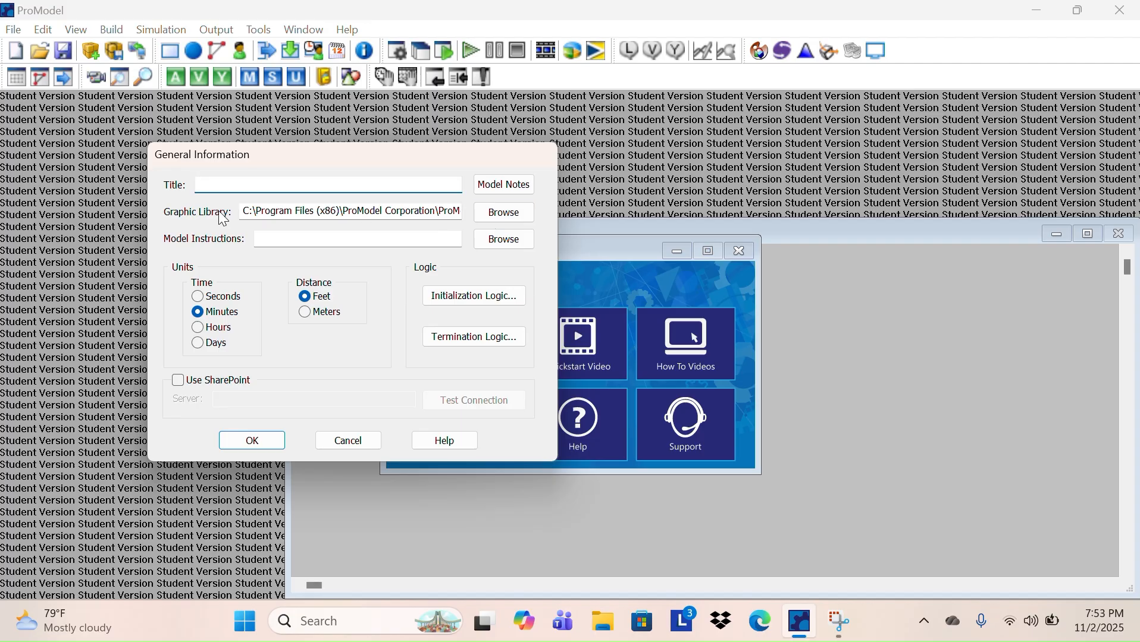
Set STUDENT.GLB as the new model's graphic library and accept the general information settings
{"action": "left_click", "coordinate": [504, 213]}
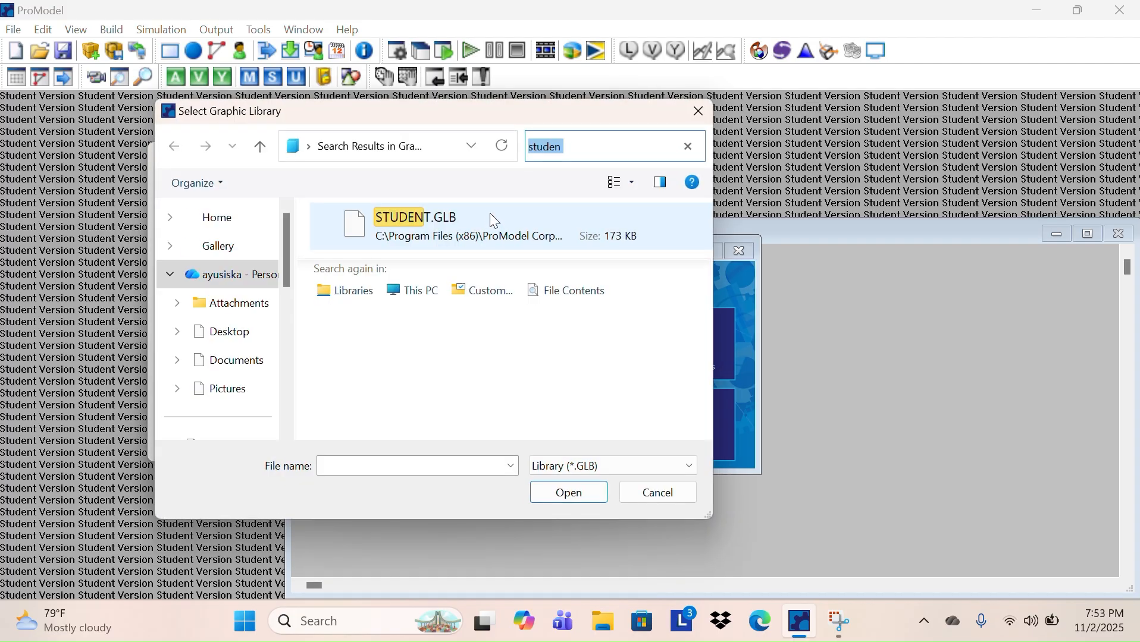
{"action": "double_click", "coordinate": [410, 225]}
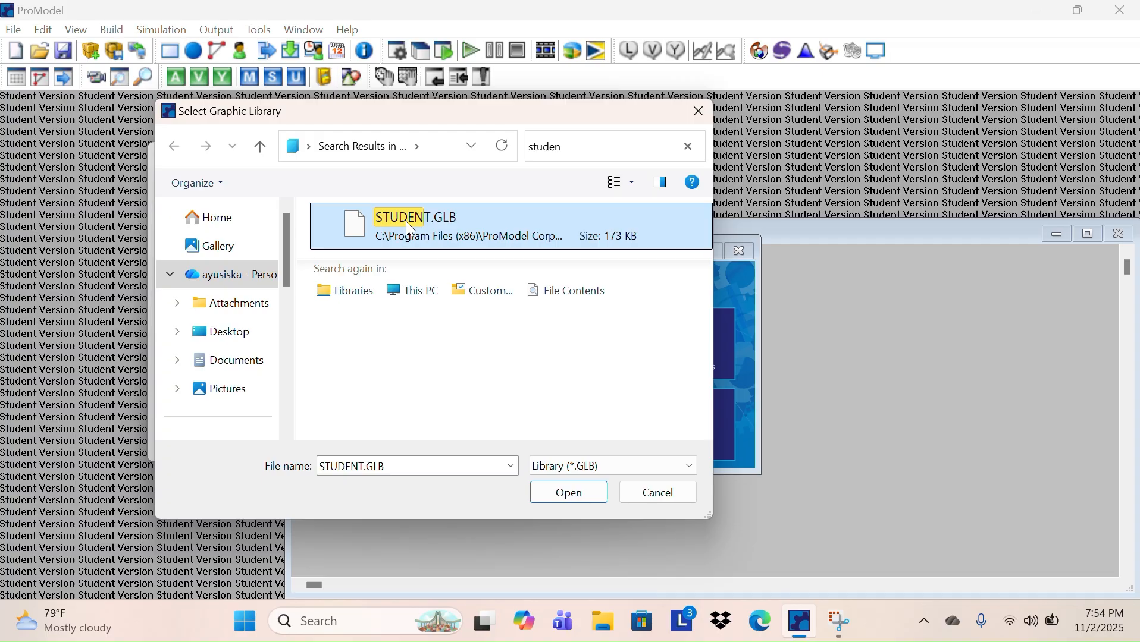
{"action": "left_click", "coordinate": [275, 441]}
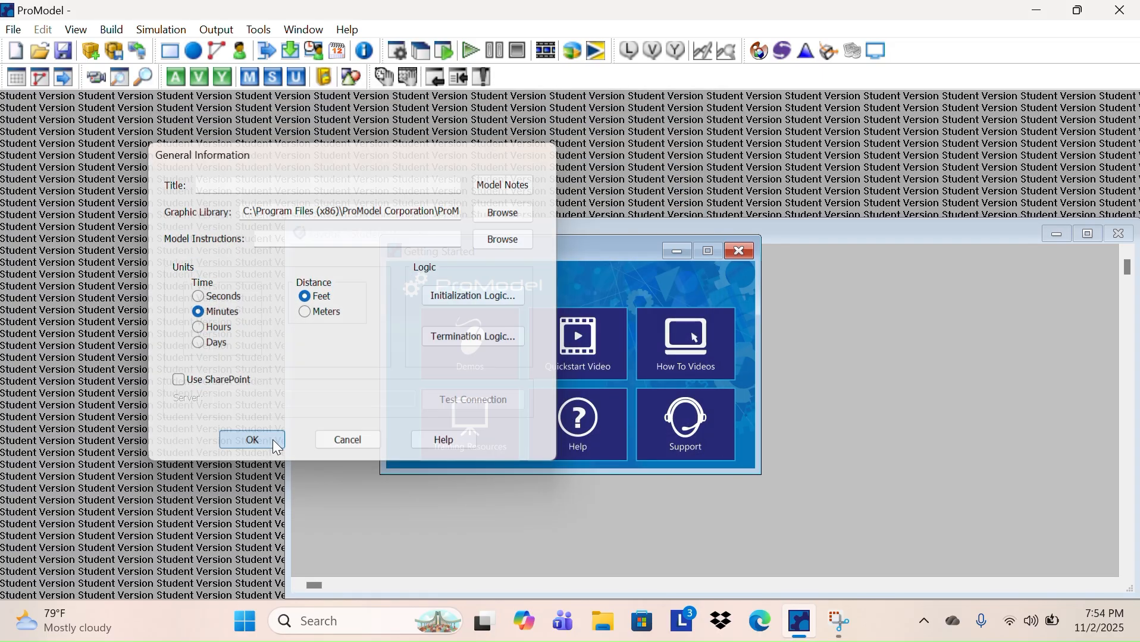
Add a truck location in the layout's upper-left area, slightly reduced in size and fully inside the layout
{"action": "left_click", "coordinate": [112, 31]}
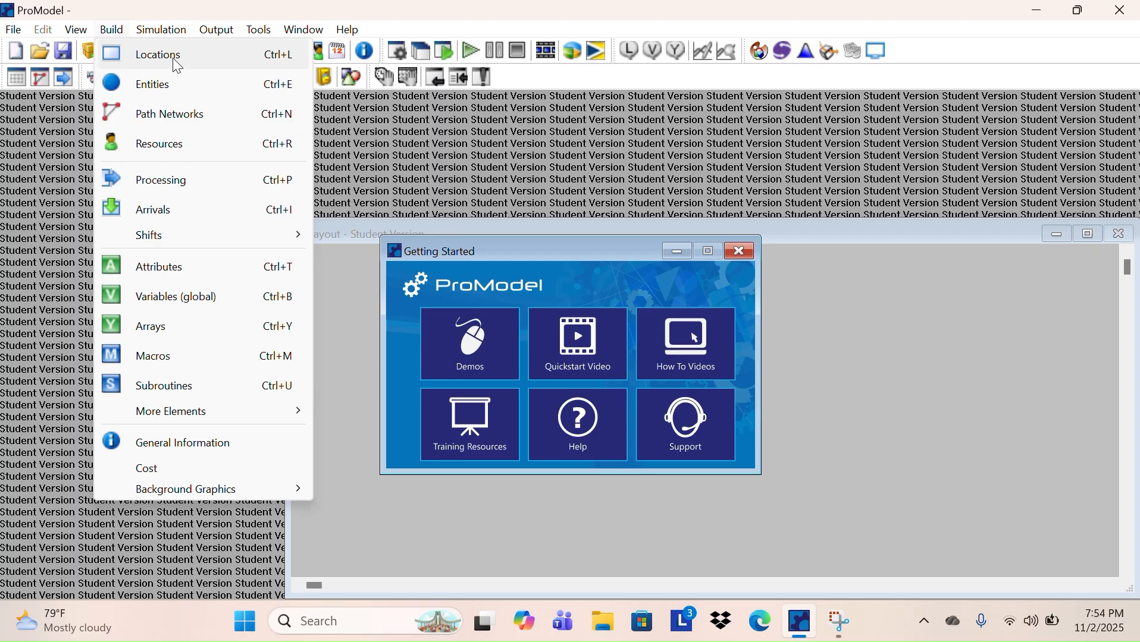
{"action": "left_click", "coordinate": [177, 66]}
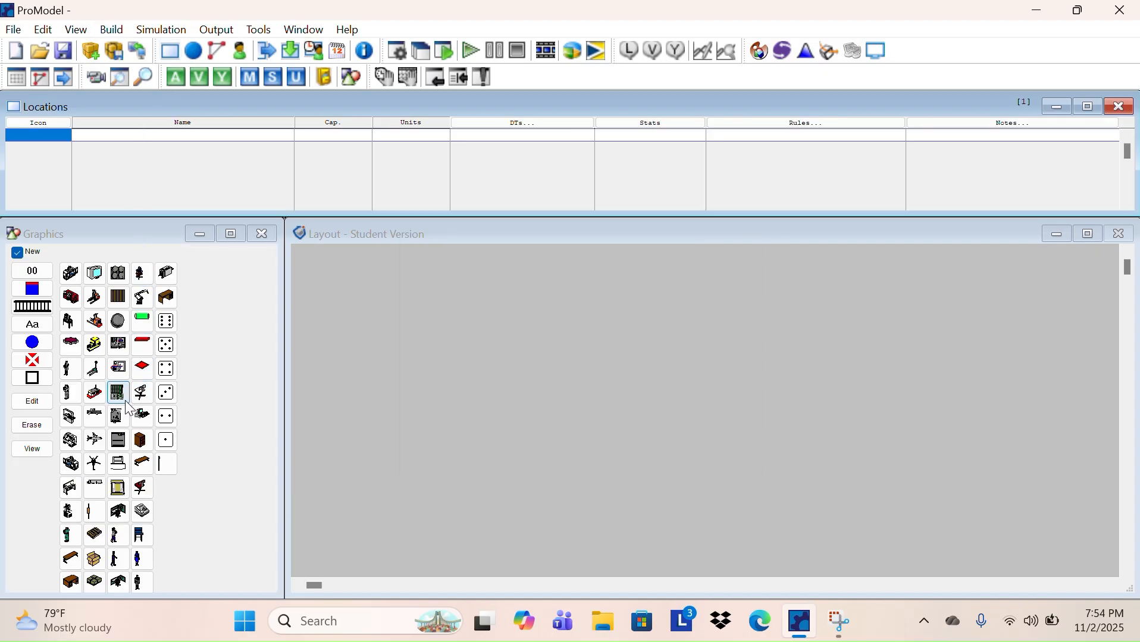
{"action": "left_click", "coordinate": [102, 490]}
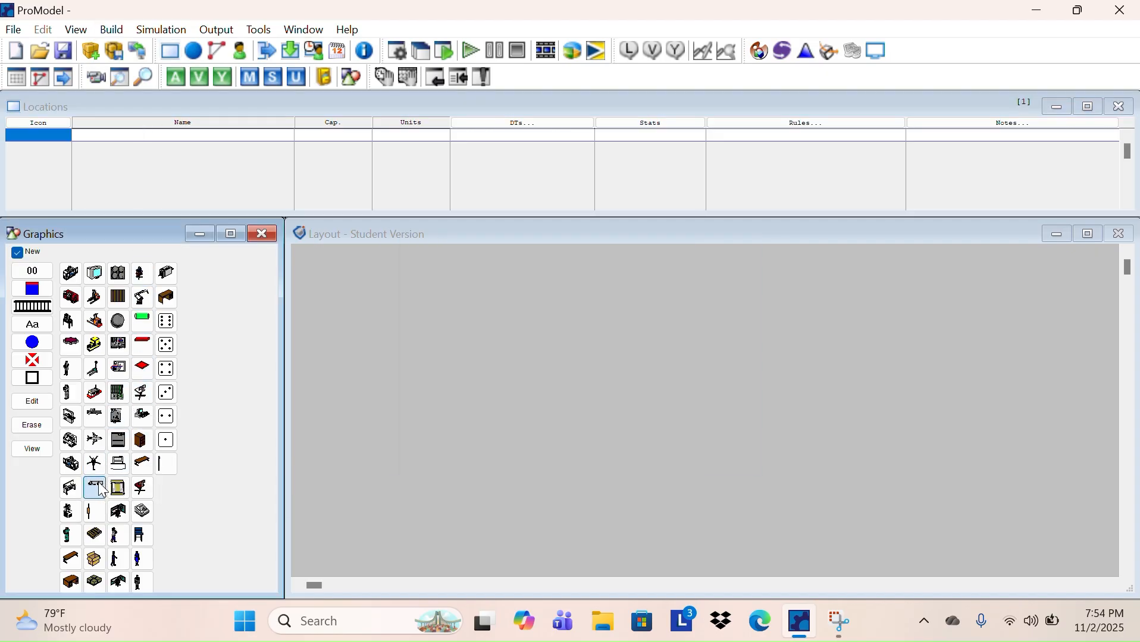
{"action": "left_click", "coordinate": [367, 290]}
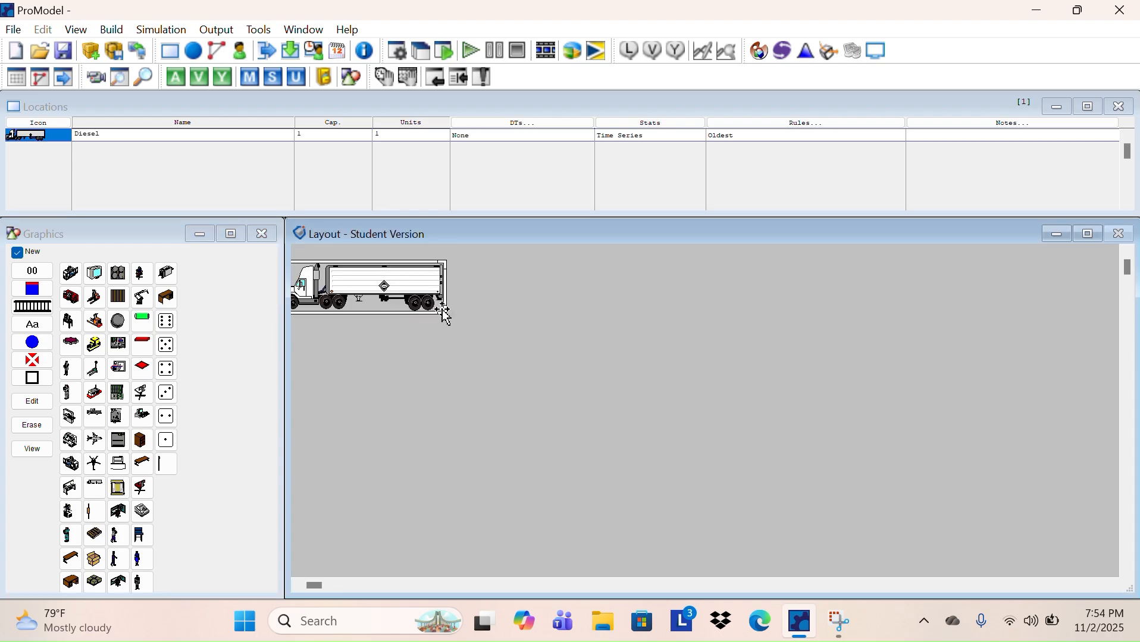
{"action": "left_click_drag", "start_coordinate": [442, 309], "coordinate": [420, 303]}
{"action": "left_click_drag", "start_coordinate": [356, 273], "coordinate": [364, 294]}
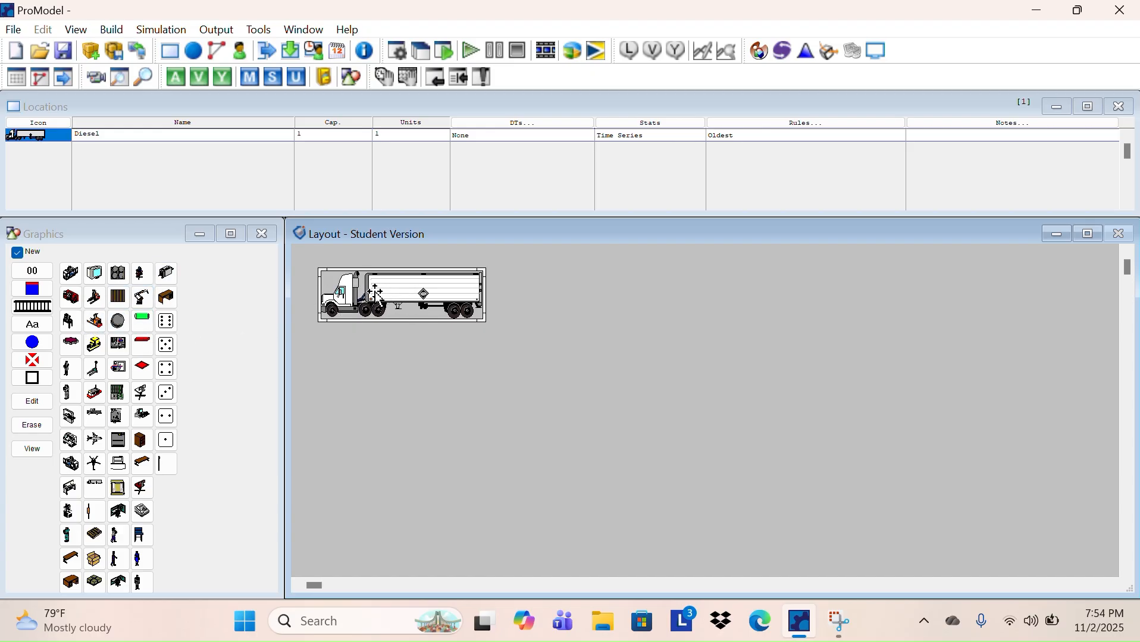
Add a forklift graphic to the truck location, just behind the trailer, without creating a new location
{"action": "left_click", "coordinate": [18, 254]}
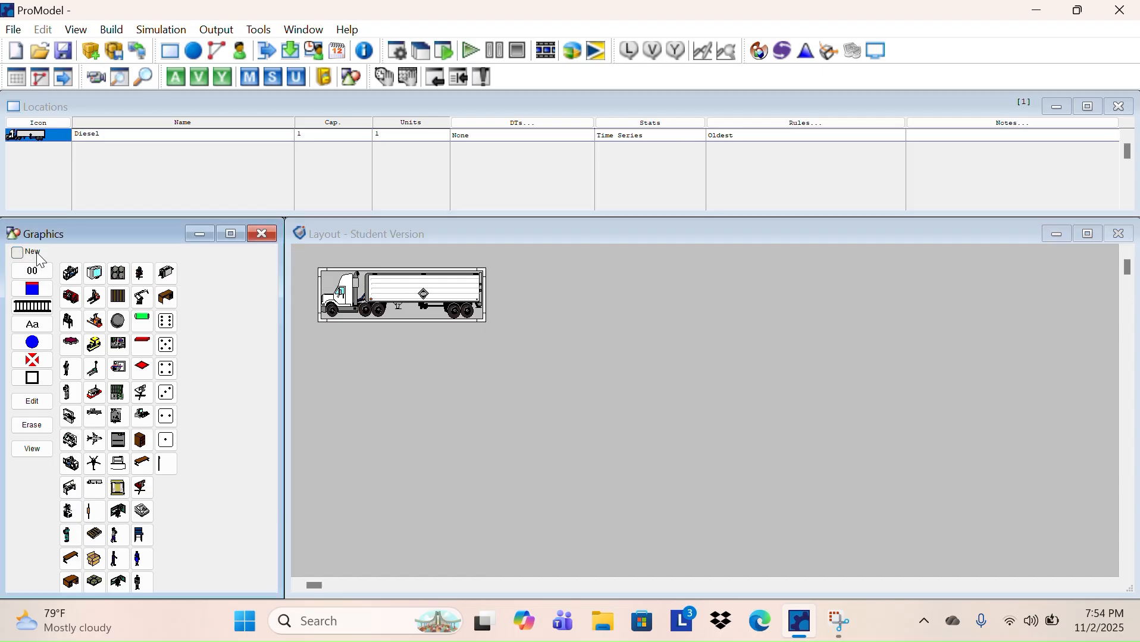
{"action": "left_click", "coordinate": [96, 298]}
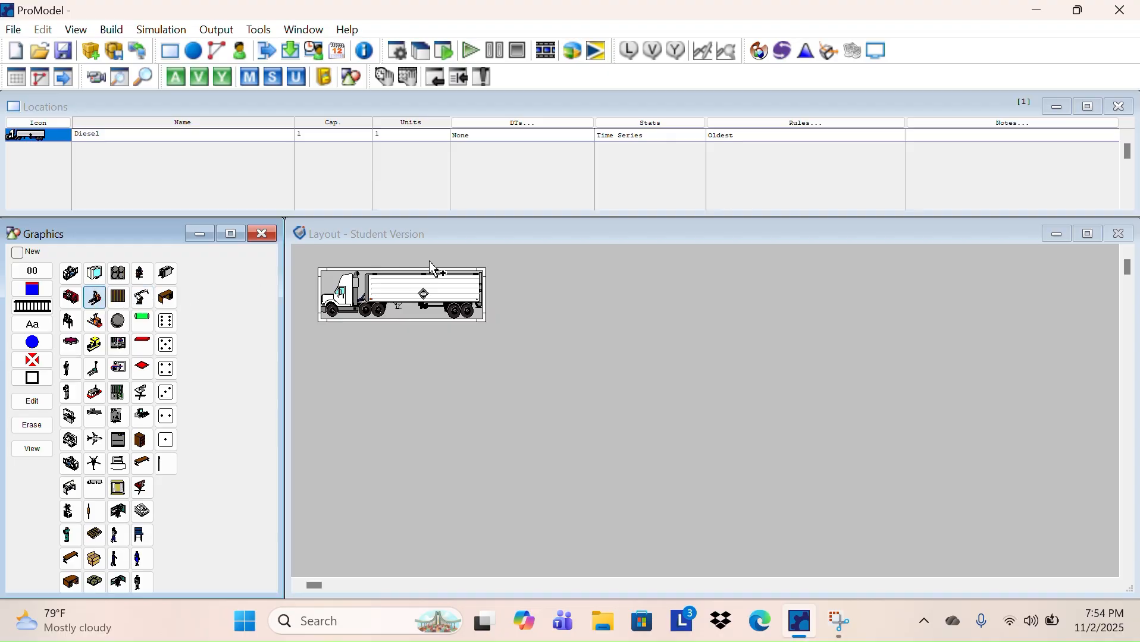
{"action": "left_click_drag", "start_coordinate": [482, 274], "coordinate": [521, 276]}
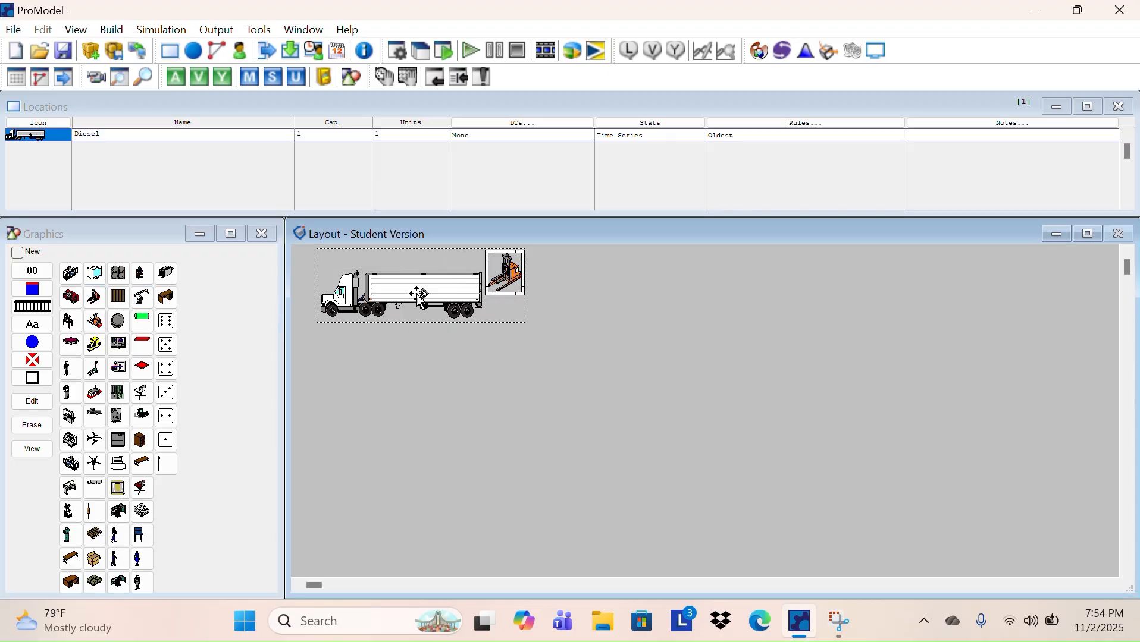
Add a small contents counter to the truck location and place it below the truck
{"action": "left_click", "coordinate": [25, 277]}
{"action": "left_click", "coordinate": [427, 326]}
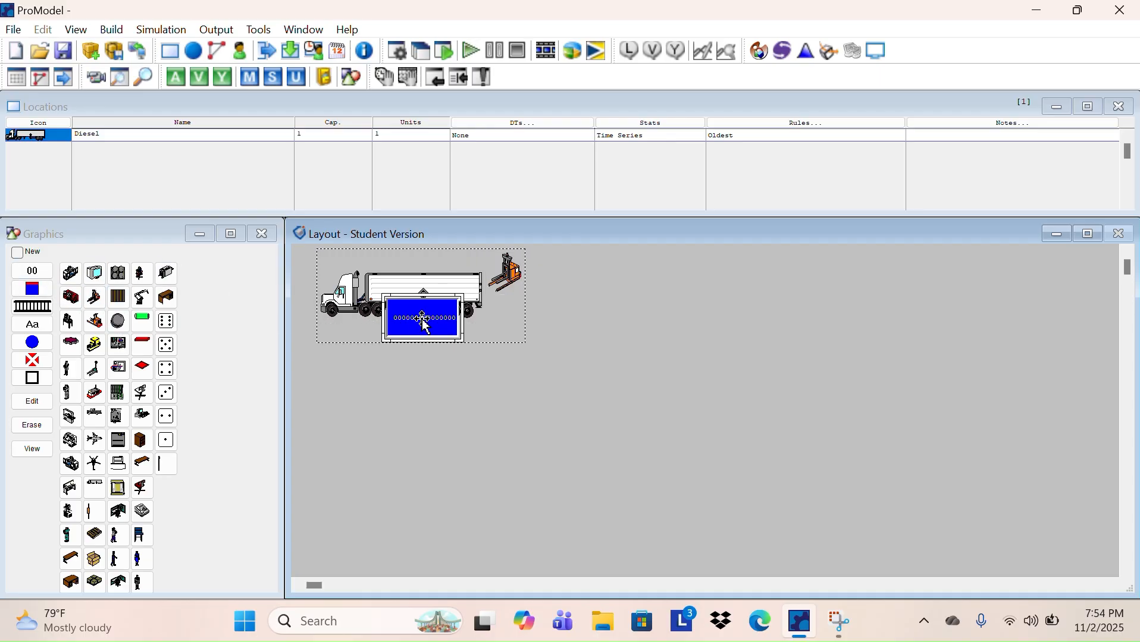
{"action": "left_click_drag", "start_coordinate": [424, 321], "coordinate": [439, 374]}
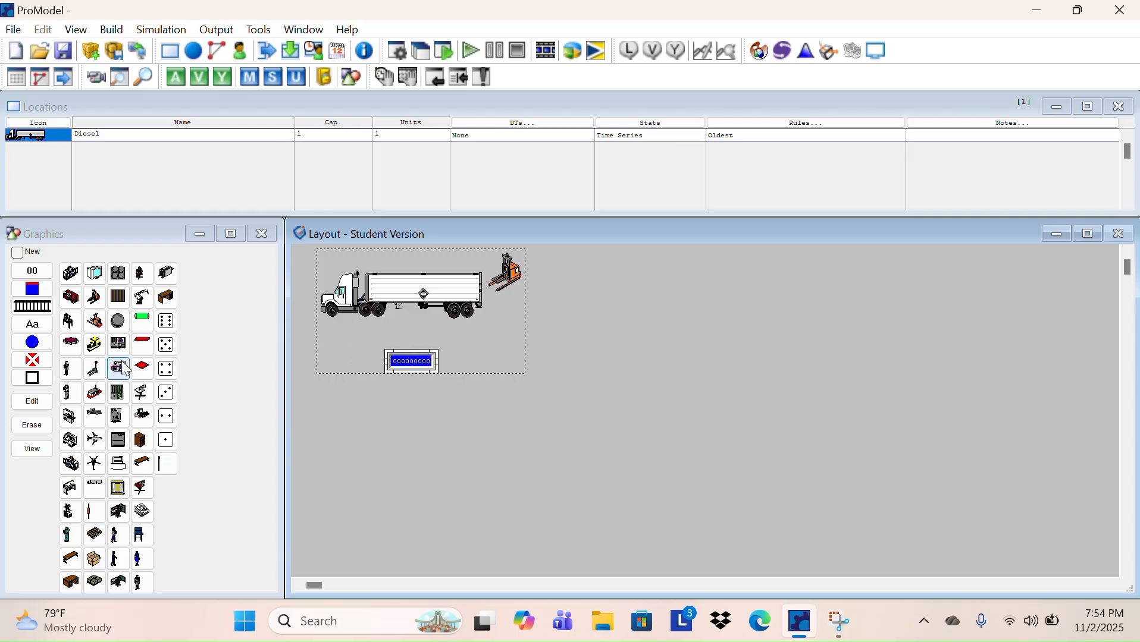
Add the truck location's name label between the truck and its counter, shrunk to a compact box
{"action": "left_click", "coordinate": [32, 325]}
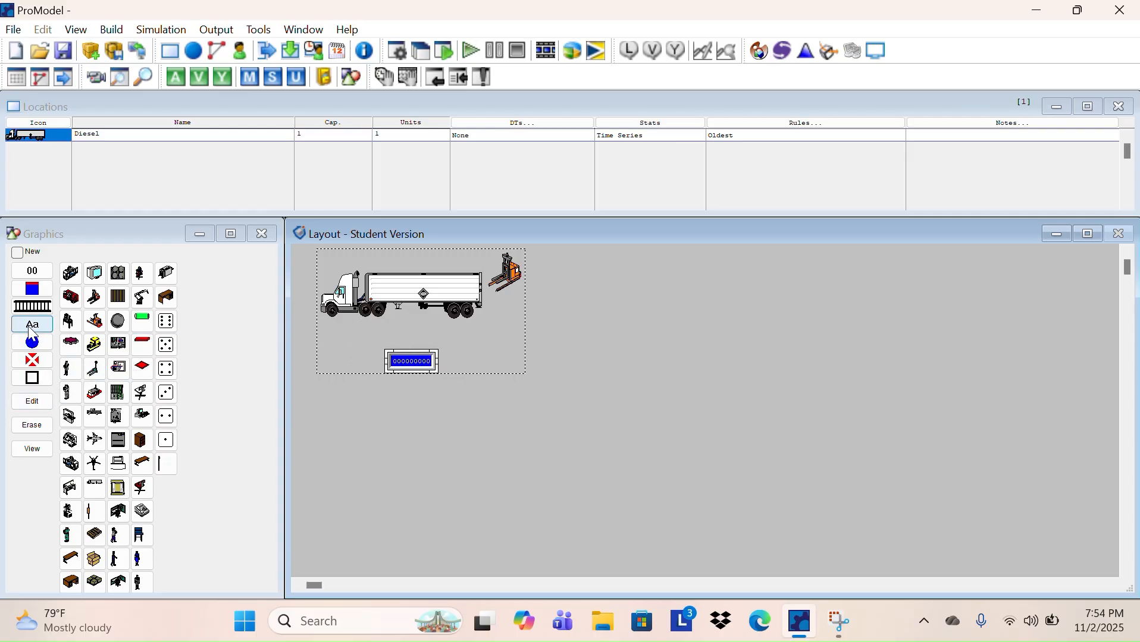
{"action": "left_click", "coordinate": [421, 341]}
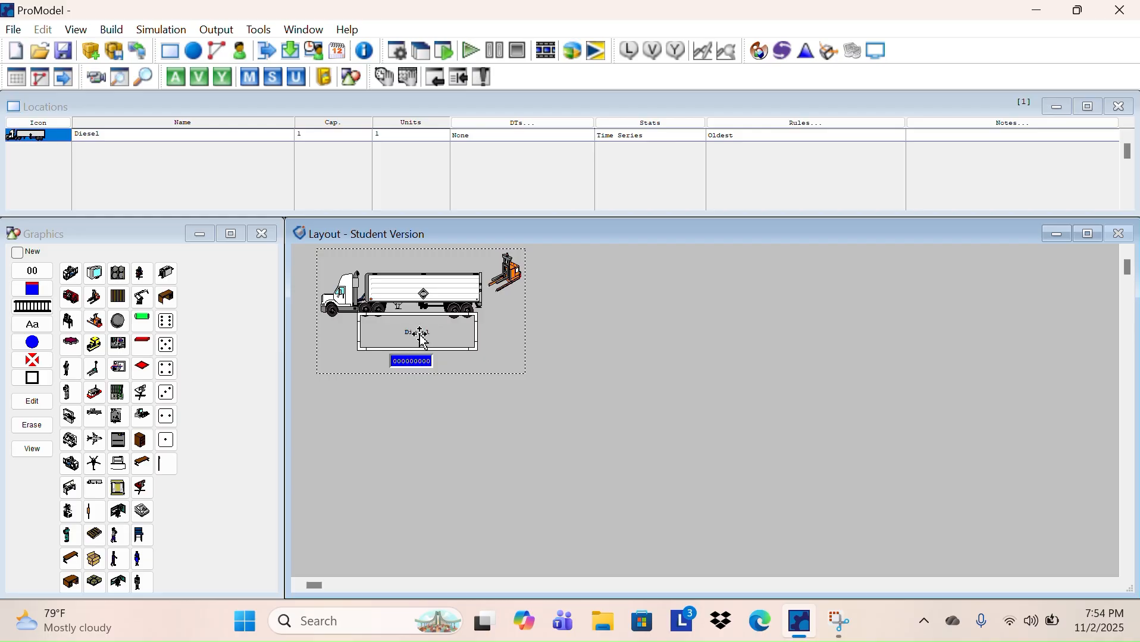
{"action": "mouse_move", "coordinate": [423, 340]}
{"action": "left_mouse_down"}
{"action": "mouse_move", "coordinate": [455, 351]}
{"action": "mouse_move", "coordinate": [441, 345]}
{"action": "left_mouse_up"}
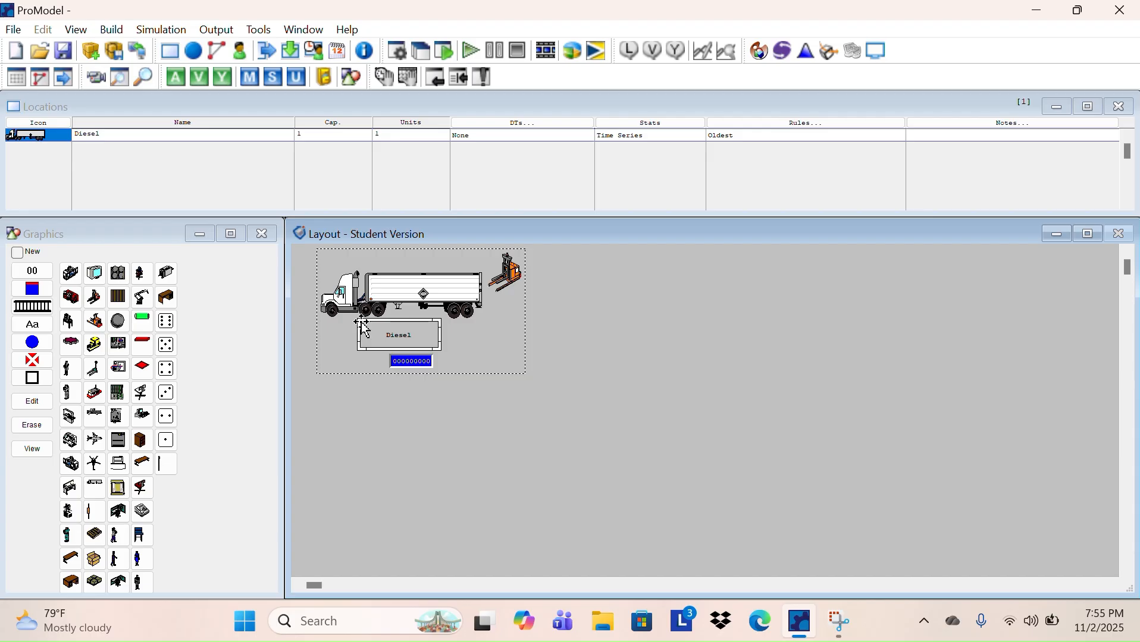
{"action": "left_click_drag", "start_coordinate": [359, 322], "coordinate": [378, 326]}
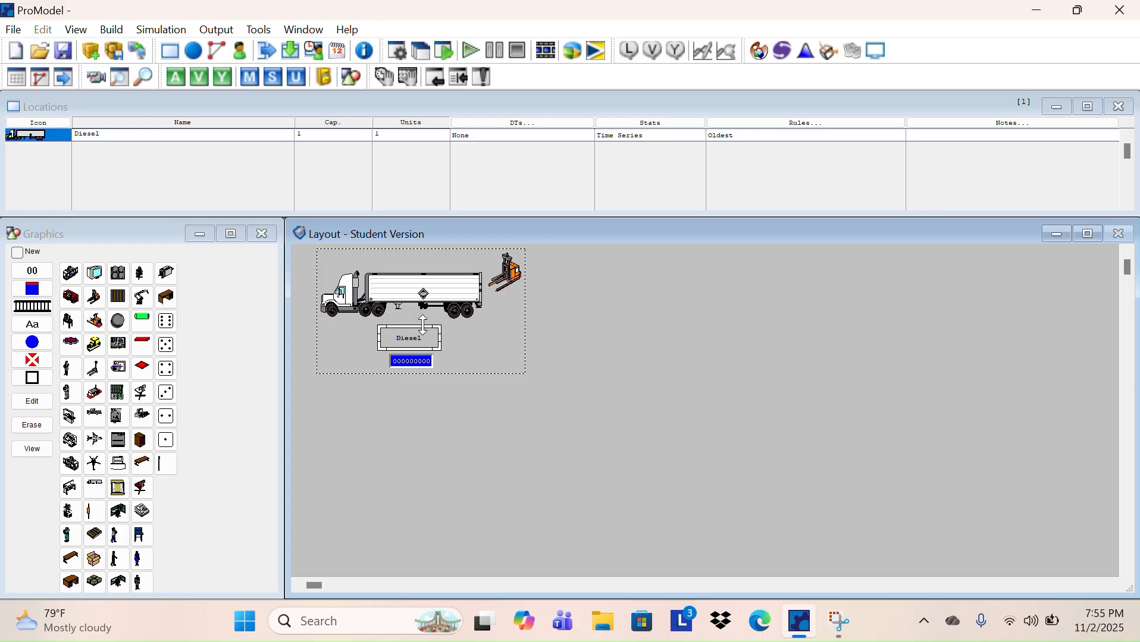
{"action": "double_click", "coordinate": [412, 338]}
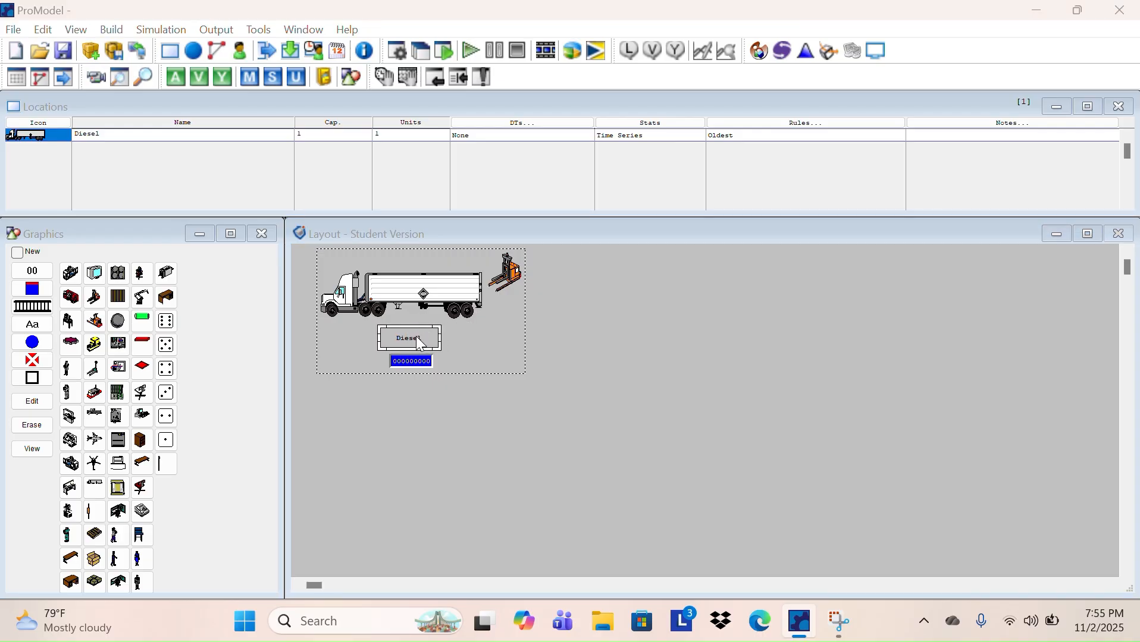
{"action": "left_click", "coordinate": [572, 352]}
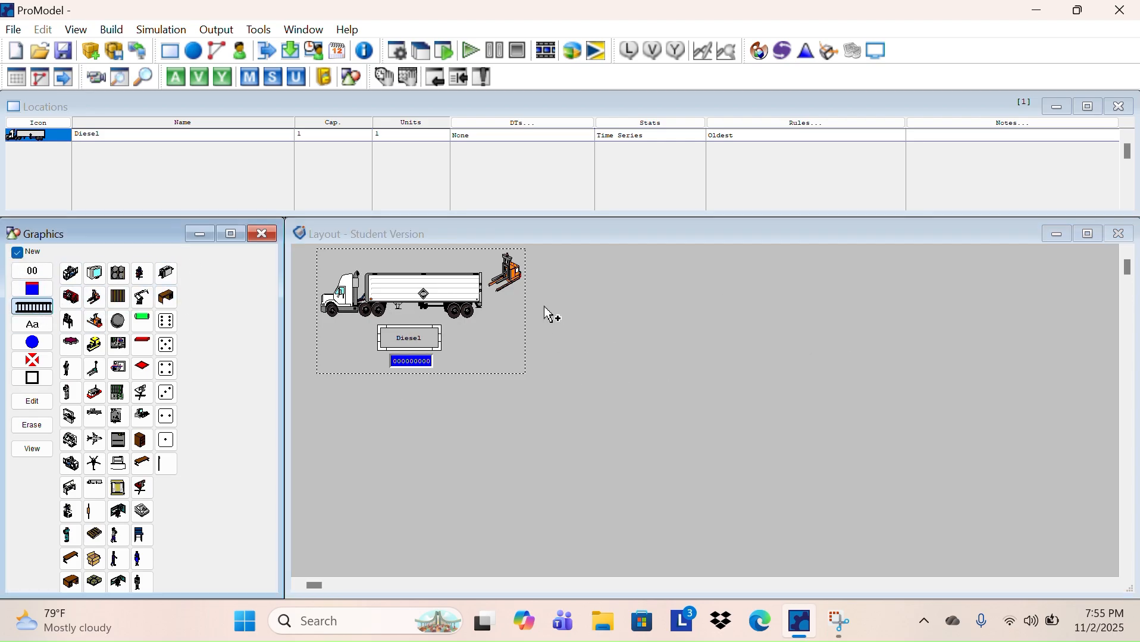
Add new locations in a row after the first truck: a conveyor, a box pallet, a second conveyor and a milling machine
{"action": "left_click_drag", "start_coordinate": [533, 305], "coordinate": [605, 305]}
{"action": "left_click", "coordinate": [657, 298]}
{"action": "left_click", "coordinate": [32, 306]}
{"action": "left_click_drag", "start_coordinate": [690, 297], "coordinate": [754, 298]}
{"action": "left_click", "coordinate": [795, 294]}
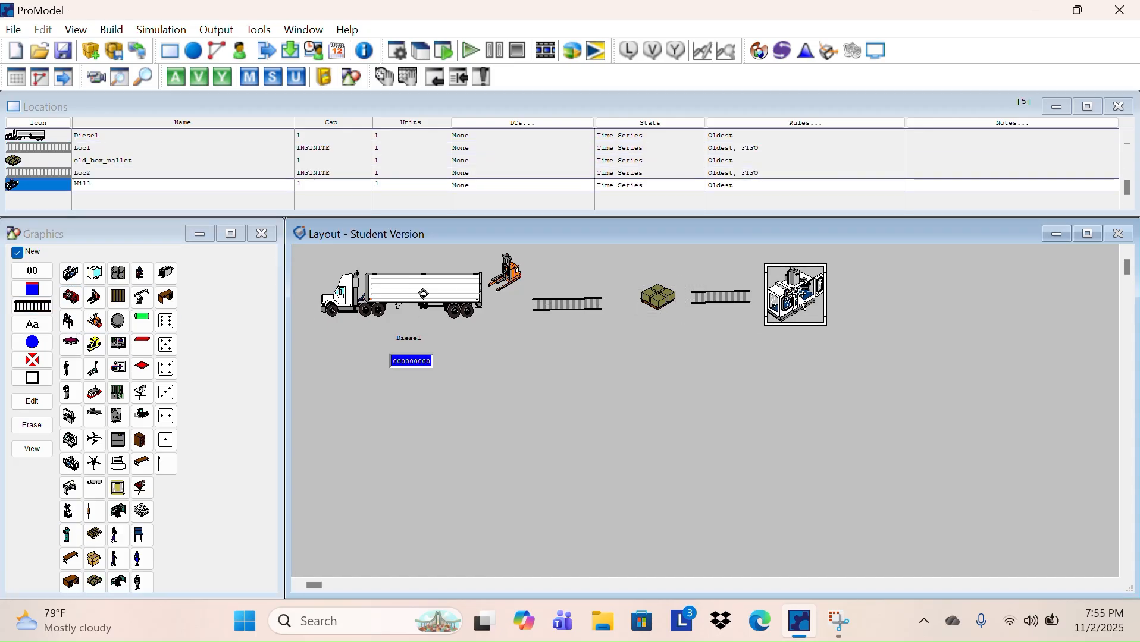
Continue the line with a horizontal conveyor, a second milling machine and a vertical conveyor running down below it
{"action": "left_click_drag", "start_coordinate": [847, 296], "coordinate": [904, 296]}
{"action": "left_click", "coordinate": [965, 291]}
{"action": "left_click_drag", "start_coordinate": [966, 342], "coordinate": [968, 385]}
Add an inspection station below the vertical conveyor, plus a leftward conveyor and a second inspection station at its end
{"action": "left_click", "coordinate": [69, 321]}
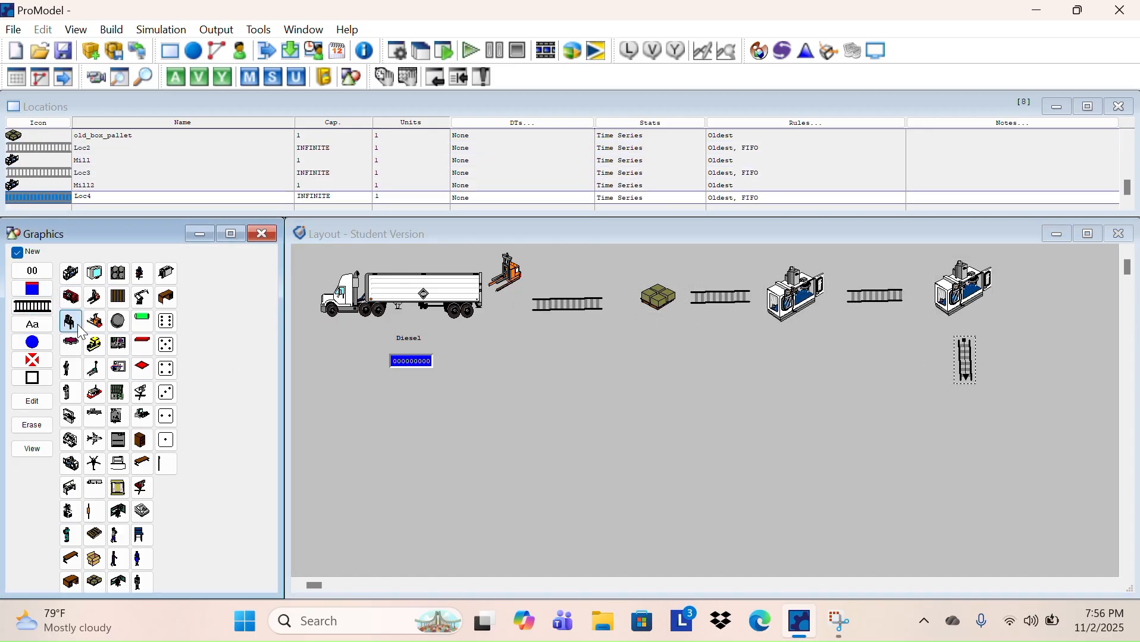
{"action": "left_click", "coordinate": [966, 419]}
{"action": "left_click", "coordinate": [32, 306]}
{"action": "left_click_drag", "start_coordinate": [916, 439], "coordinate": [863, 439]}
{"action": "left_click", "coordinate": [803, 439]}
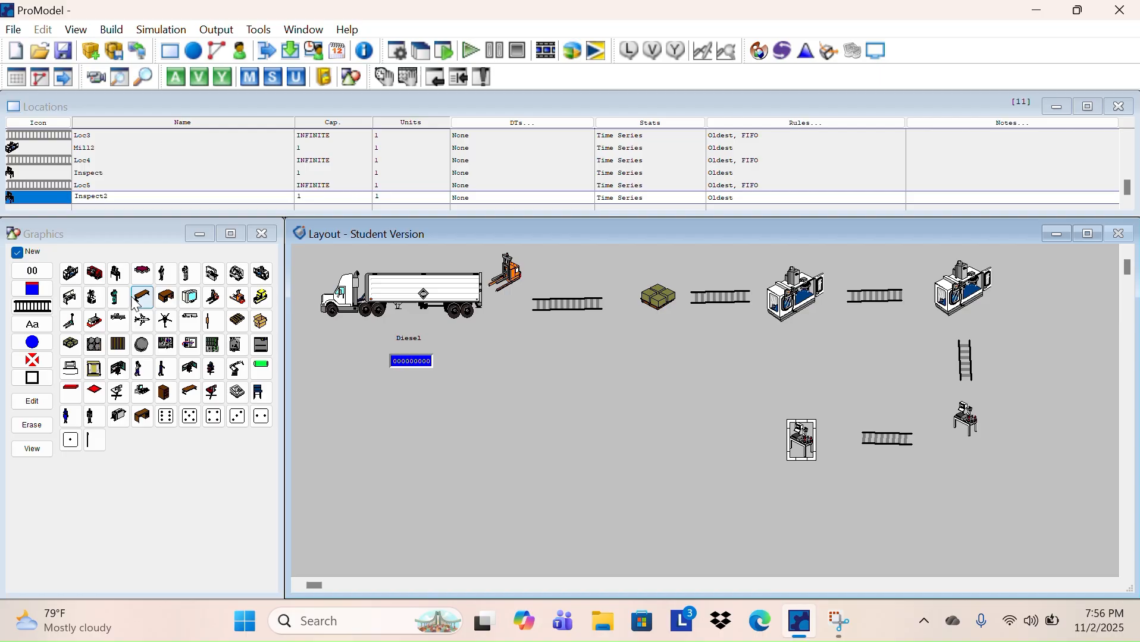
Add a conveyor to the left of the second inspection station and a second truck location at the line's end
{"action": "left_click", "coordinate": [32, 306]}
{"action": "left_click_drag", "start_coordinate": [676, 438], "coordinate": [744, 438]}
{"action": "left_click", "coordinate": [190, 321]}
{"action": "left_click", "coordinate": [505, 430]}
Add a worker graphic to the box pallet location and to both milling machine locations
{"action": "left_click", "coordinate": [658, 295]}
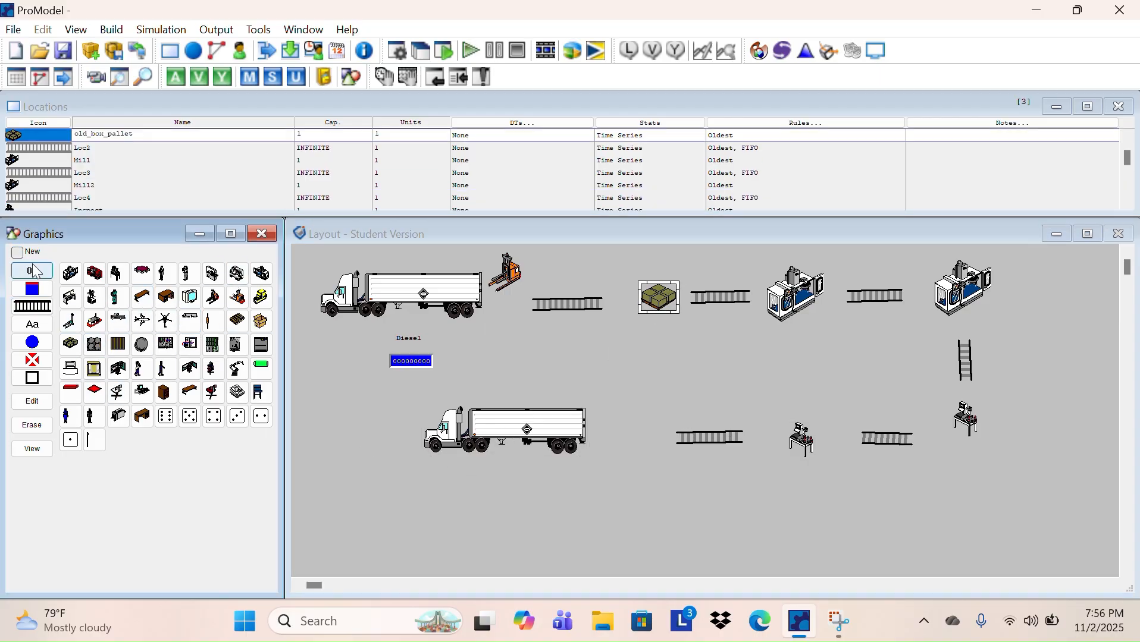
{"action": "left_click", "coordinate": [188, 274]}
{"action": "left_click", "coordinate": [795, 294]}
{"action": "left_click", "coordinate": [188, 274]}
{"action": "left_click", "coordinate": [965, 290]}
{"action": "left_click", "coordinate": [188, 274]}
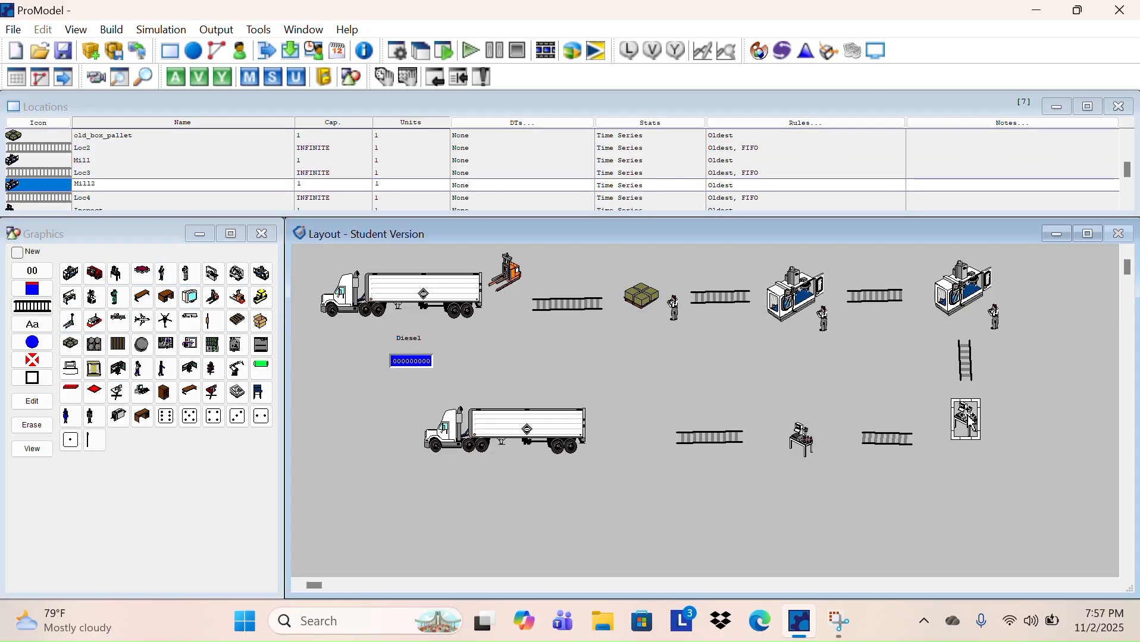
Add a worker graphic beside each of the two inspection stations as part of their locations
{"action": "left_click", "coordinate": [966, 419]}
{"action": "left_click", "coordinate": [188, 274]}
{"action": "left_click", "coordinate": [803, 439]}
{"action": "left_click", "coordinate": [188, 274]}
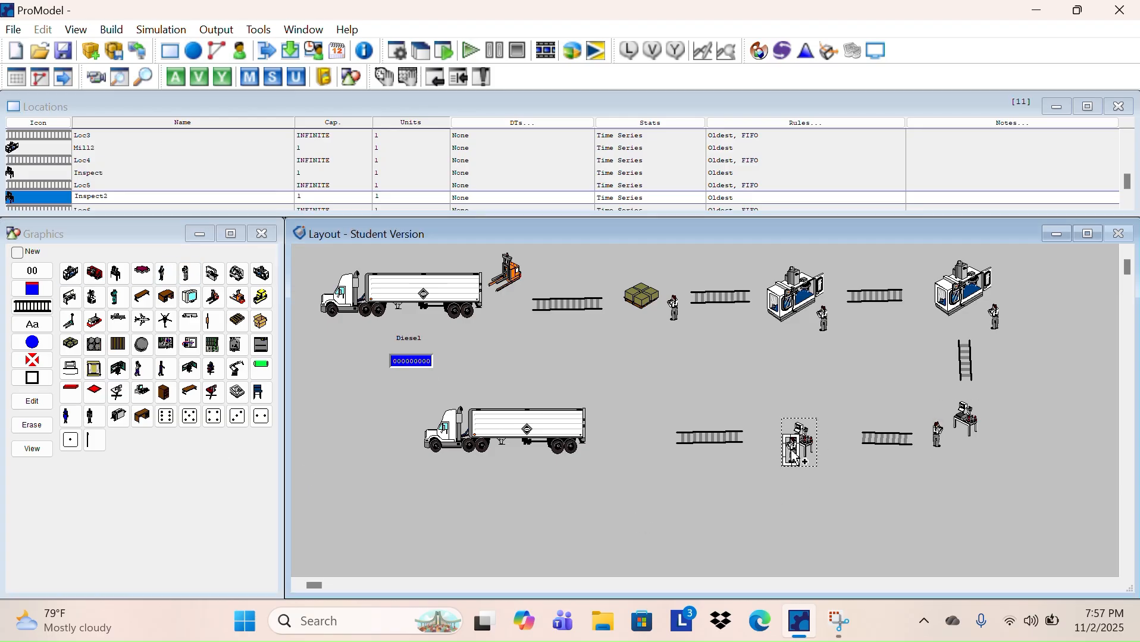
Add a box pallet and a forklift graphic to the second truck location, behind its trailer
{"action": "left_click", "coordinate": [505, 430]}
{"action": "left_click", "coordinate": [213, 274]}
{"action": "left_click", "coordinate": [237, 297]}
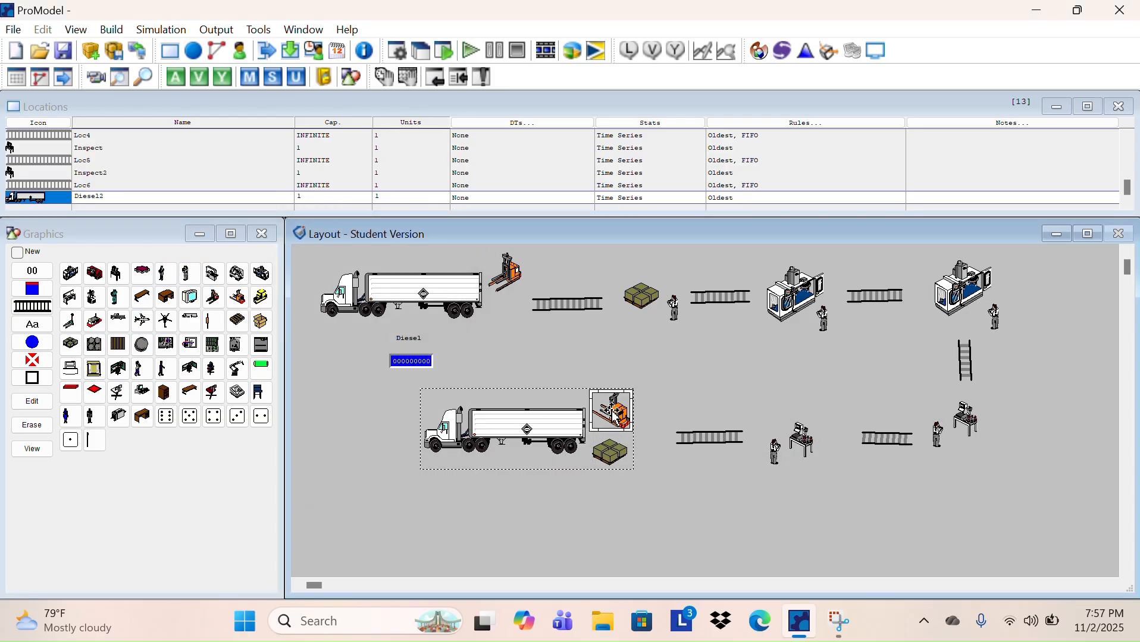
Add a contents counter and a name label below the box pallet location
{"action": "left_click", "coordinate": [33, 270]}
{"action": "left_click", "coordinate": [642, 298]}
{"action": "left_click", "coordinate": [33, 271]}
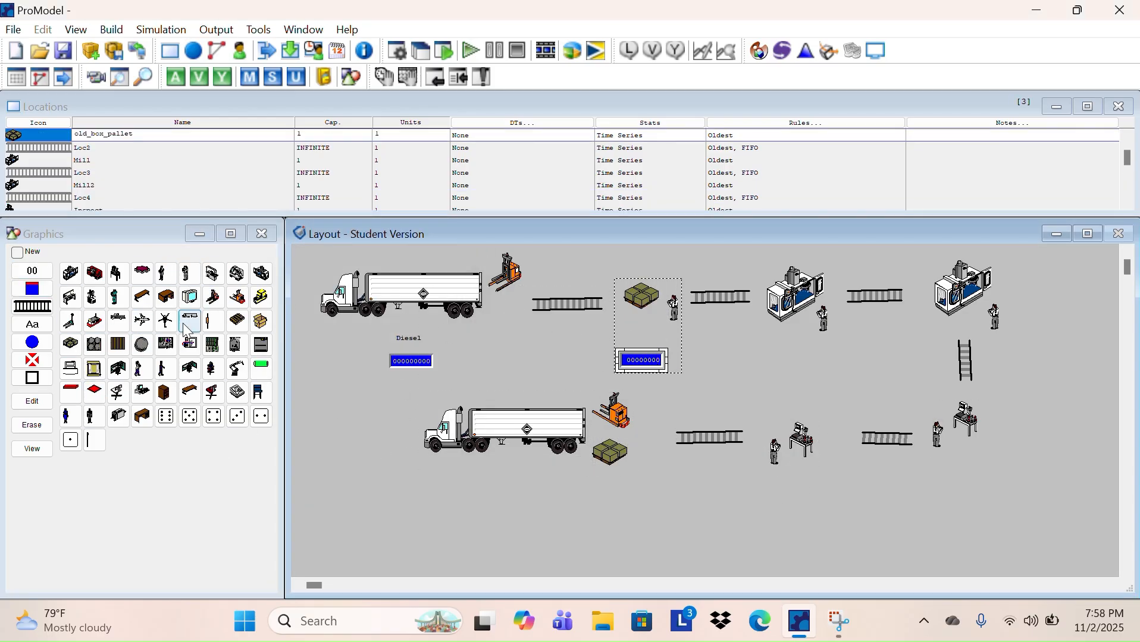
{"action": "left_click", "coordinate": [32, 324]}
Add a contents counter and a name label below the first milling machine
{"action": "left_click", "coordinate": [803, 326]}
{"action": "left_click", "coordinate": [32, 271]}
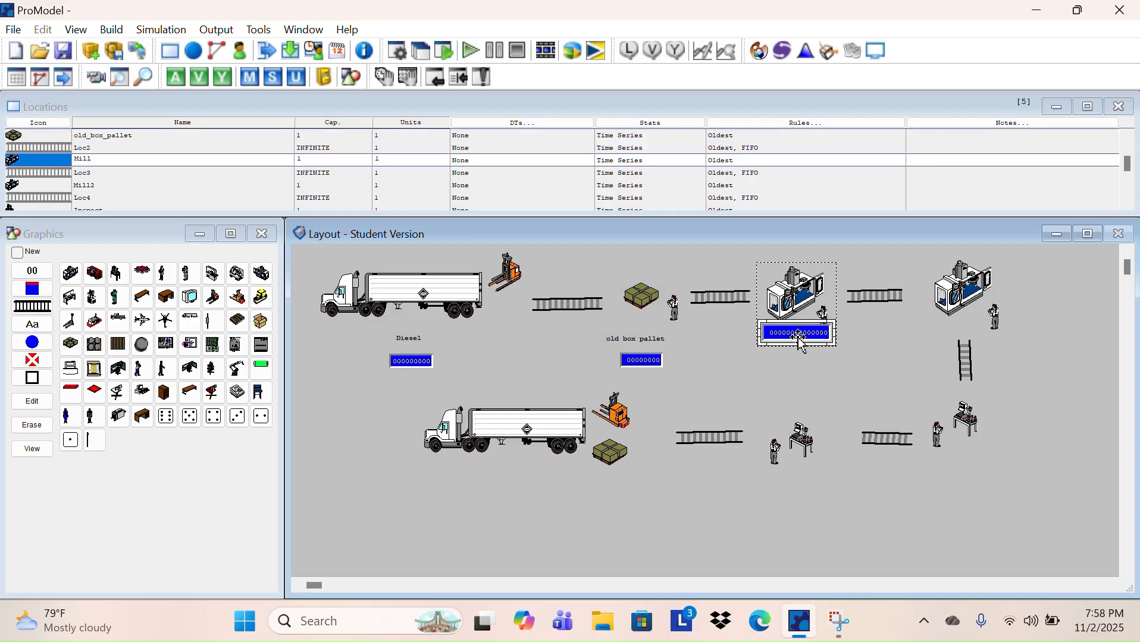
{"action": "left_click", "coordinate": [33, 324]}
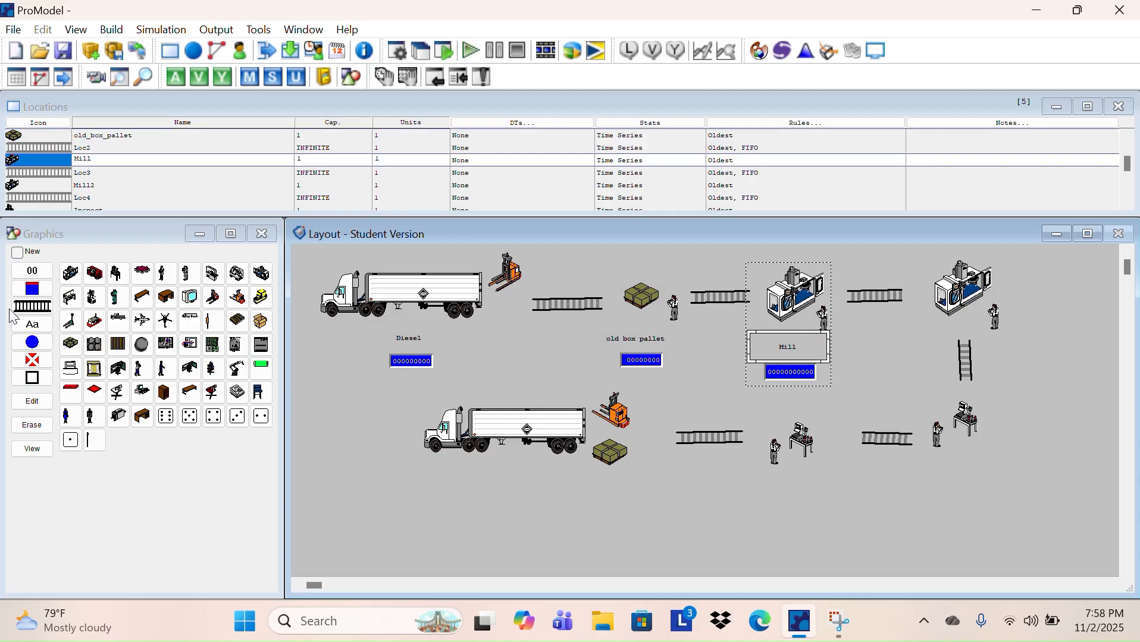
Add a contents counter to the right of the second milling machine, with its name label above the counter
{"action": "left_click", "coordinate": [963, 292]}
{"action": "left_click", "coordinate": [32, 271]}
{"action": "left_click_drag", "start_coordinate": [1038, 271], "coordinate": [1043, 318]}
{"action": "left_click", "coordinate": [33, 324]}
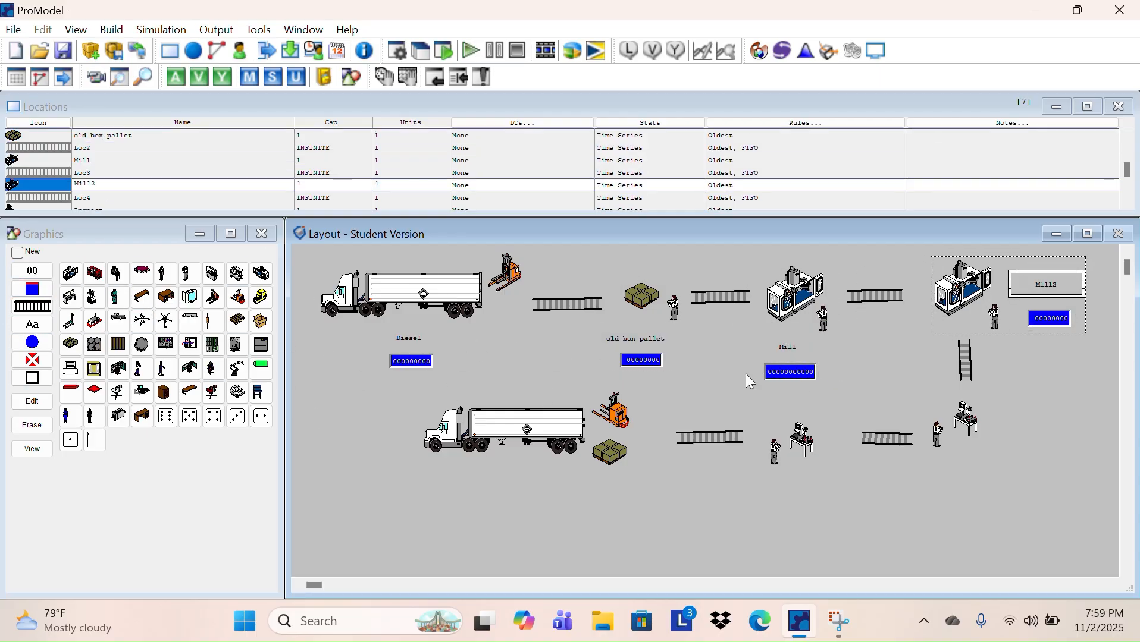
Add a contents counter and a name label below the first inspection station
{"action": "left_click", "coordinate": [964, 424]}
{"action": "left_click", "coordinate": [39, 271]}
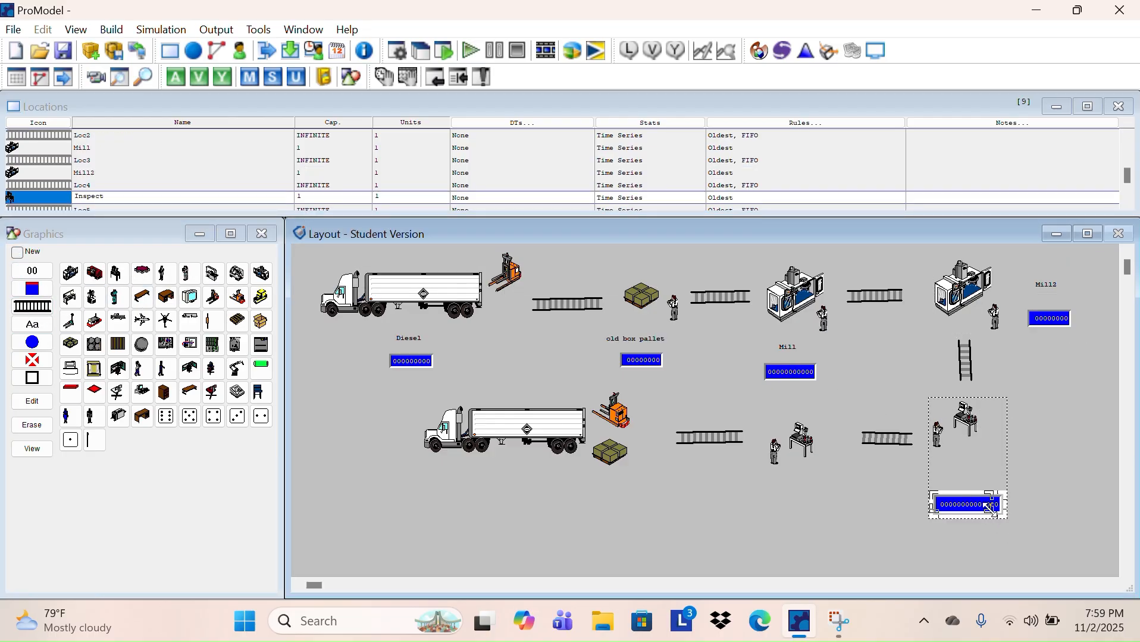
{"action": "left_click", "coordinate": [32, 325]}
Add a contents counter and a name label below the second inspection station
{"action": "left_click", "coordinate": [813, 445]}
{"action": "left_click", "coordinate": [32, 270]}
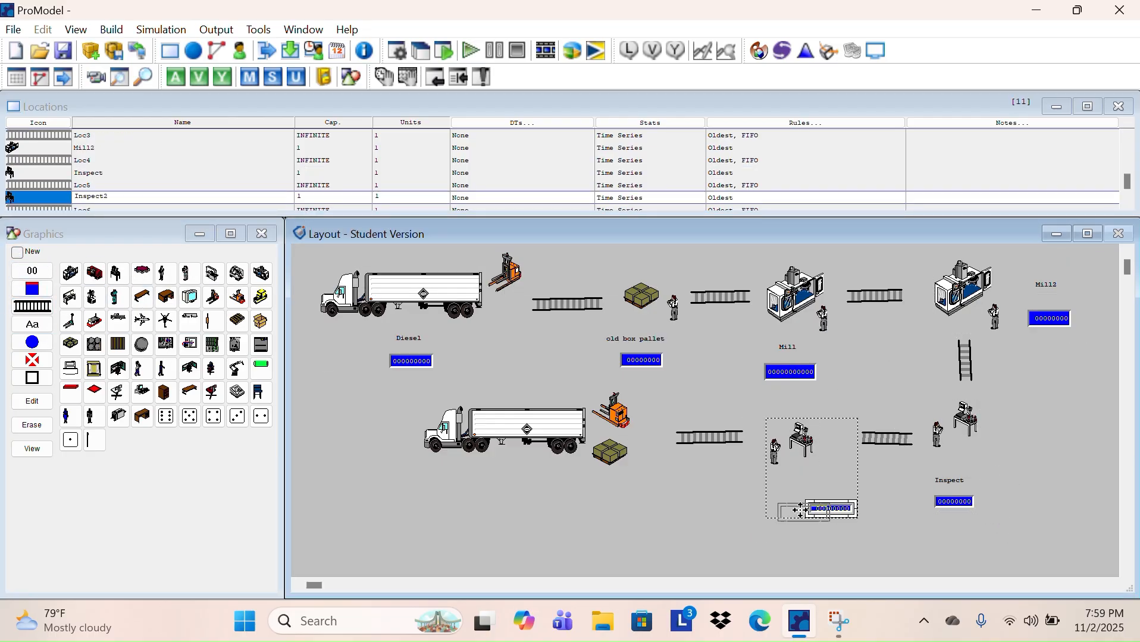
{"action": "left_click", "coordinate": [32, 324]}
Add a contents counter below the lower truck, with its name label above the counter
{"action": "left_click", "coordinate": [582, 479]}
{"action": "left_click_drag", "start_coordinate": [583, 479], "coordinate": [521, 498]}
{"action": "left_click", "coordinate": [33, 324]}
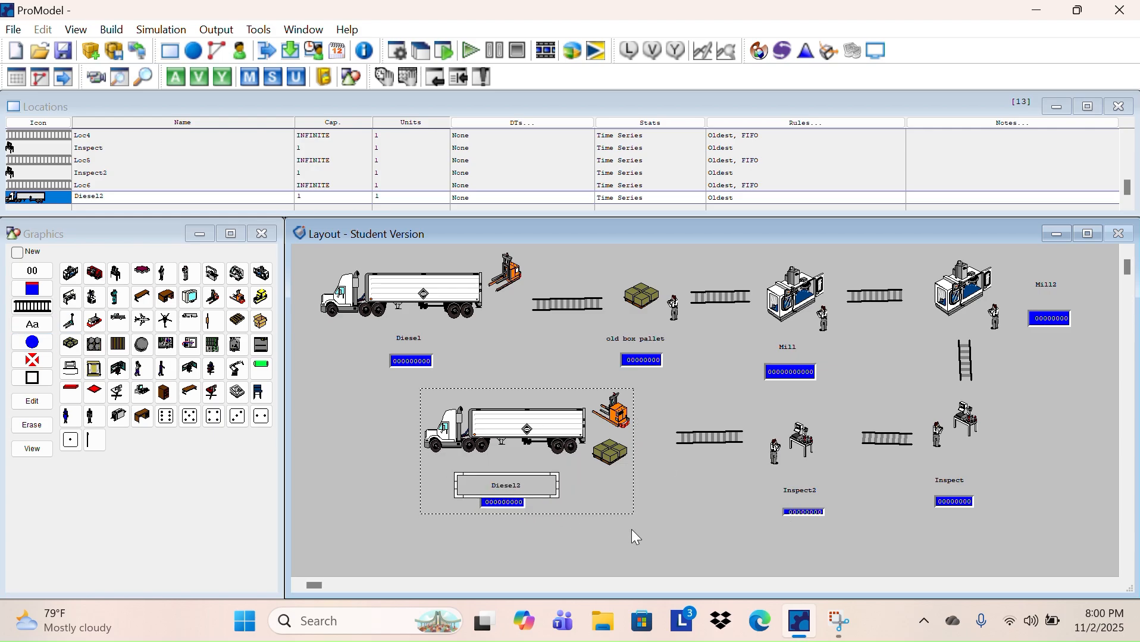
Rename the first truck location as Row_material
{"action": "left_click", "coordinate": [254, 173]}
{"action": "key", "text": "ctrl+Home"}
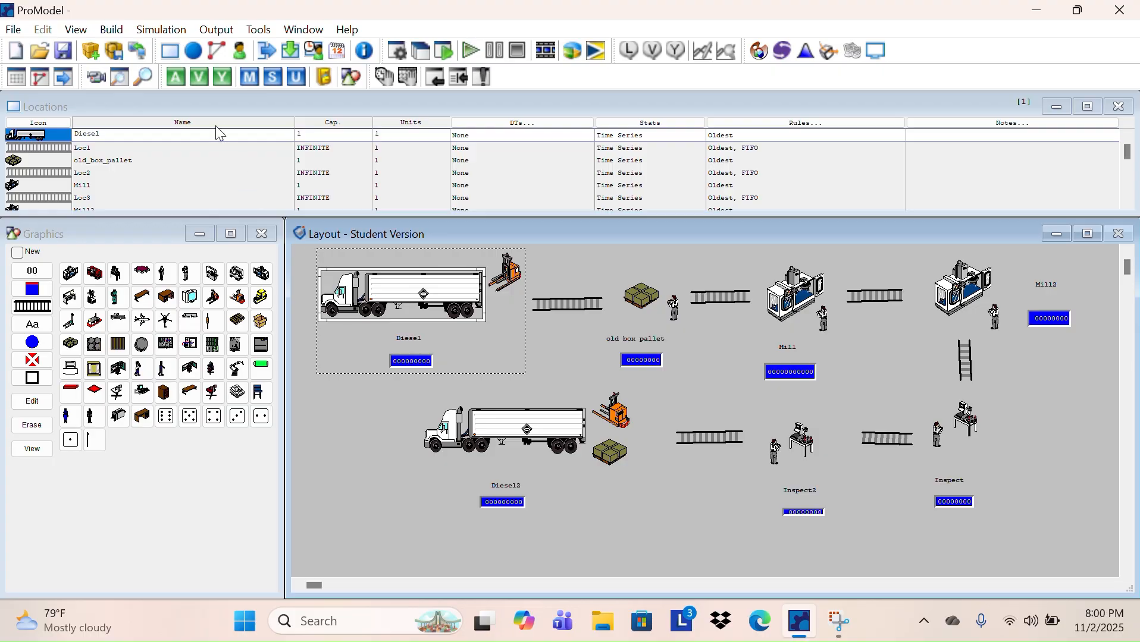
{"action": "left_click", "coordinate": [137, 134]}
{"action": "type", "text": "Row_mater"}
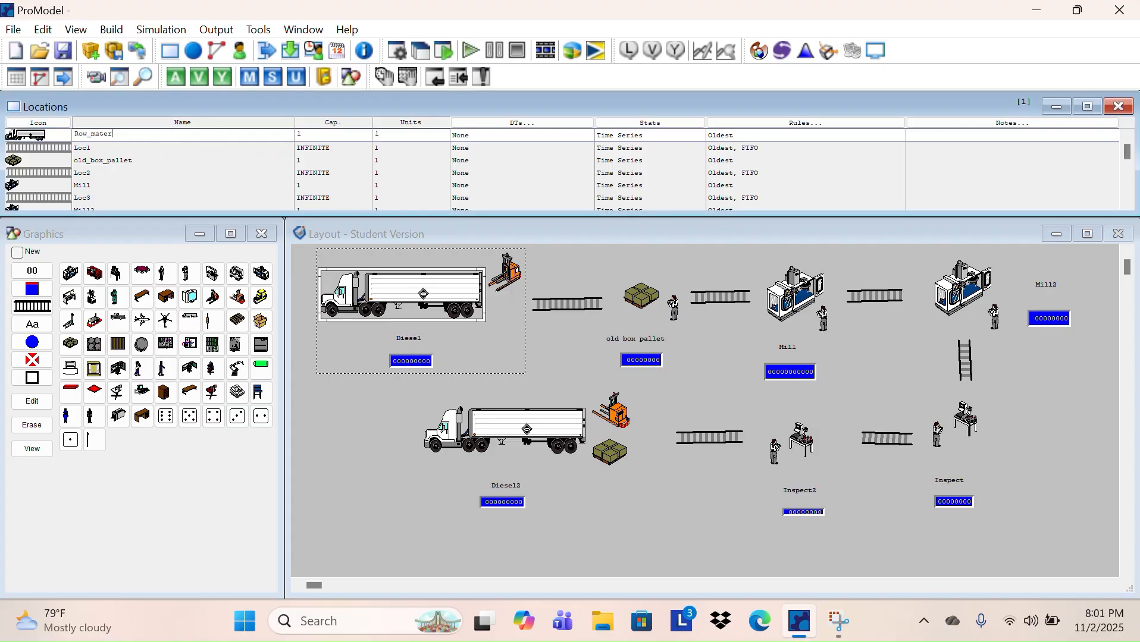
{"action": "type", "text": "ial"}
{"action": "key", "text": "Return"}
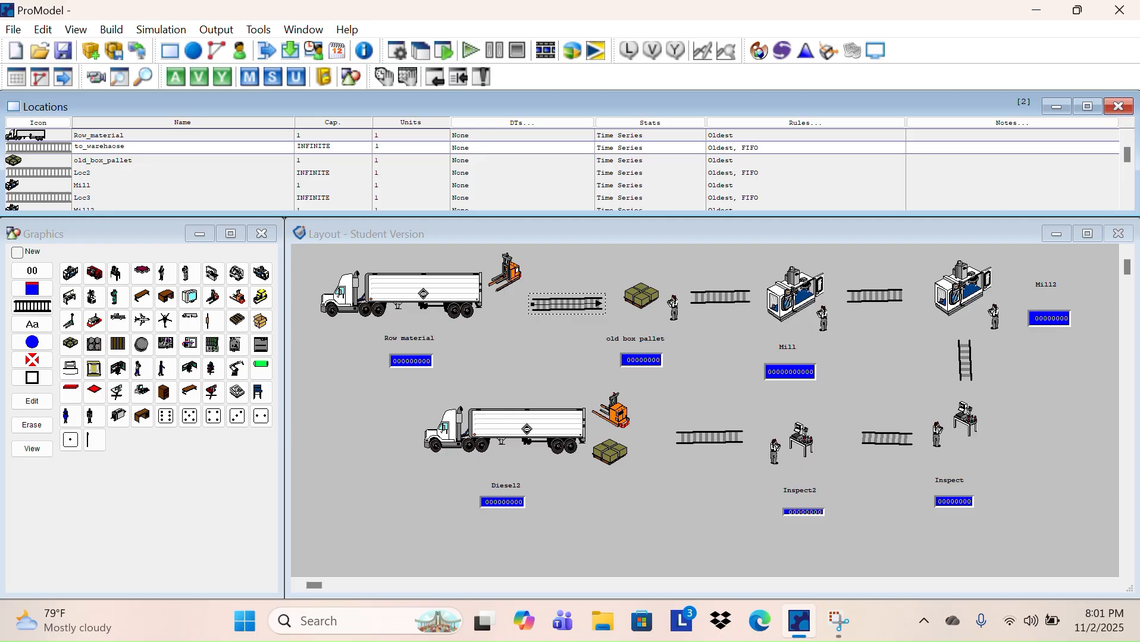
Name the conveyor after the first truck to_warehouse and the box pallet location warehouse
{"action": "key", "text": "Return"}
{"action": "type", "text": "warehouse"}
{"action": "key", "text": "Return"}
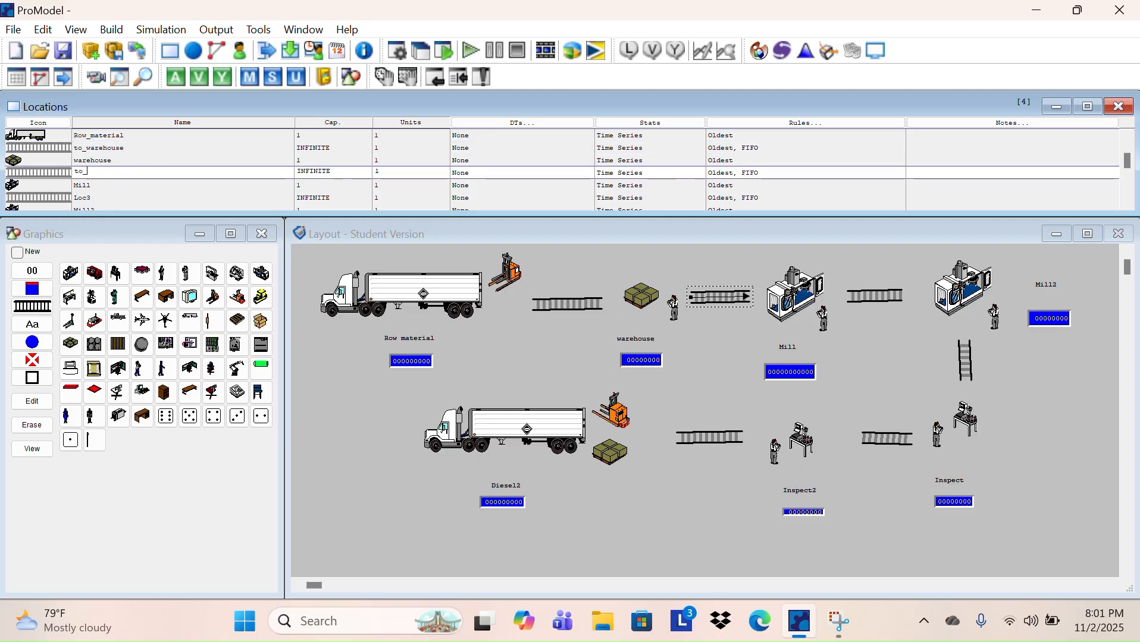
Name the conveyor after the warehouse to_hooper_machine and the first mill hooper_machine
{"action": "type", "text": "to_hooper_machine"}
{"action": "key", "text": "Return"}
{"action": "type", "text": "hooper"}
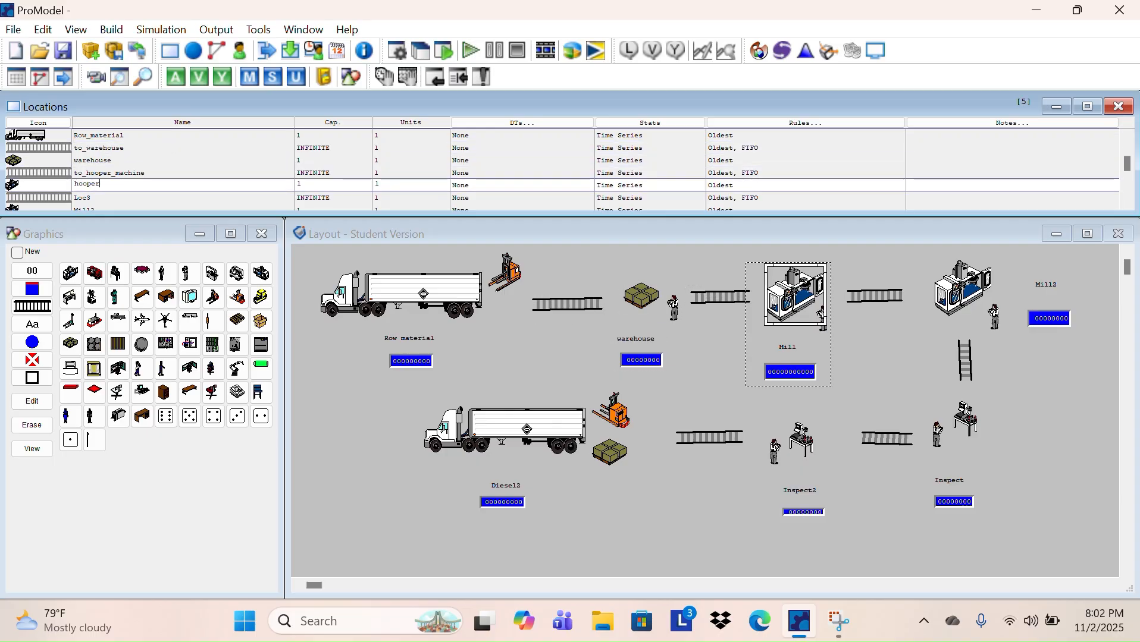
{"action": "type", "text": "_machine"}
{"action": "key", "text": "Return"}
Name the conveyor between the two mills to_injection_machine and the second mill injection_machine
{"action": "type", "text": "to_injection_"}
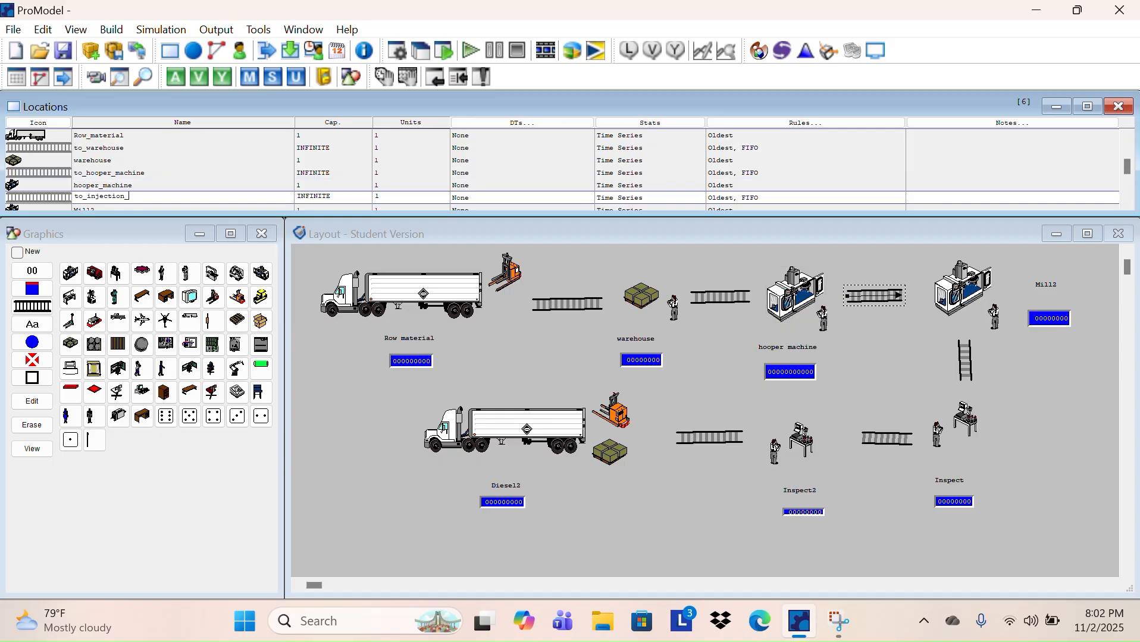
{"action": "type", "text": "machine"}
{"action": "key", "text": "Return"}
{"action": "type", "text": "injection_machine"}
{"action": "key", "text": "Return"}
Name the vertical conveyor to_trimming and the first inspection station triming
{"action": "type", "text": "to"}
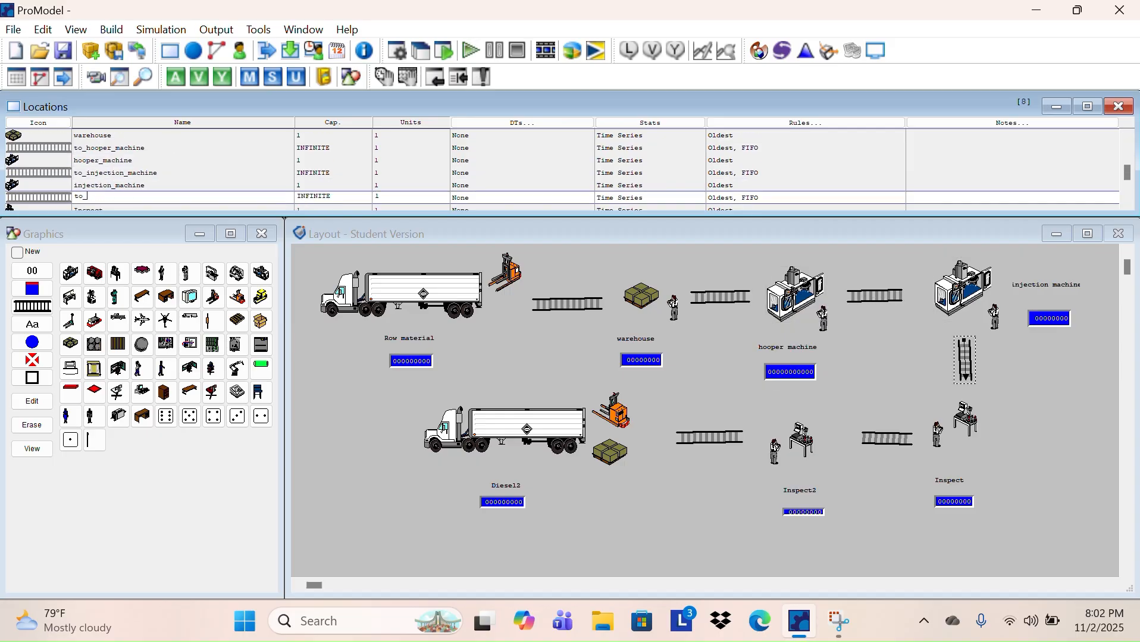
{"action": "type", "text": "_trimming"}
{"action": "key", "text": "Return"}
{"action": "type", "text": "triming"}
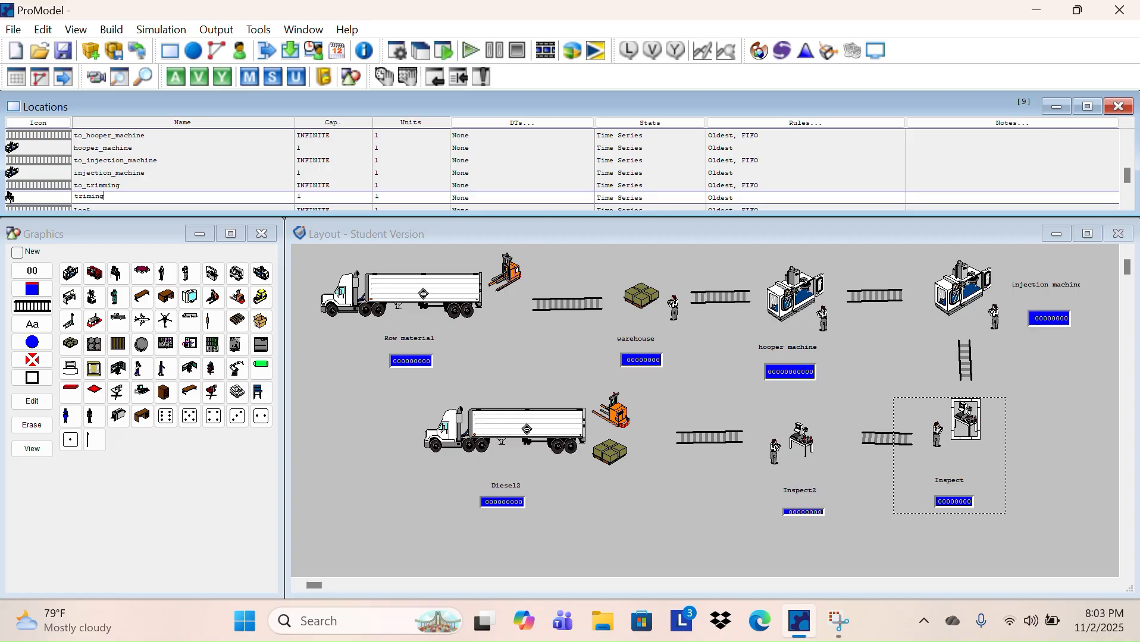
{"action": "key", "text": "Return"}
Name the conveyor between the inspection stations to_quality_control and the second inspection station quality_control
{"action": "type", "text": "to_quality_control"}
{"action": "key", "text": "Return"}
{"action": "type", "text": "Ins"}
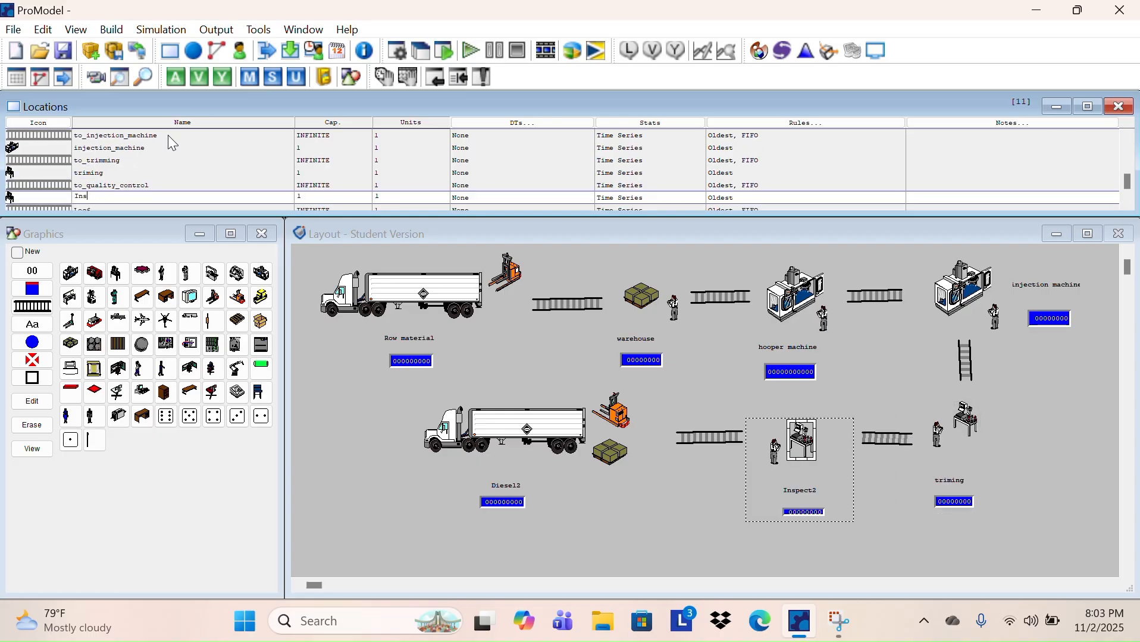
{"action": "key", "text": "Return"}
Name the last conveyor to_finish_good and the lower truck location finis_good_delivery
{"action": "type", "text": "to_finish_"}
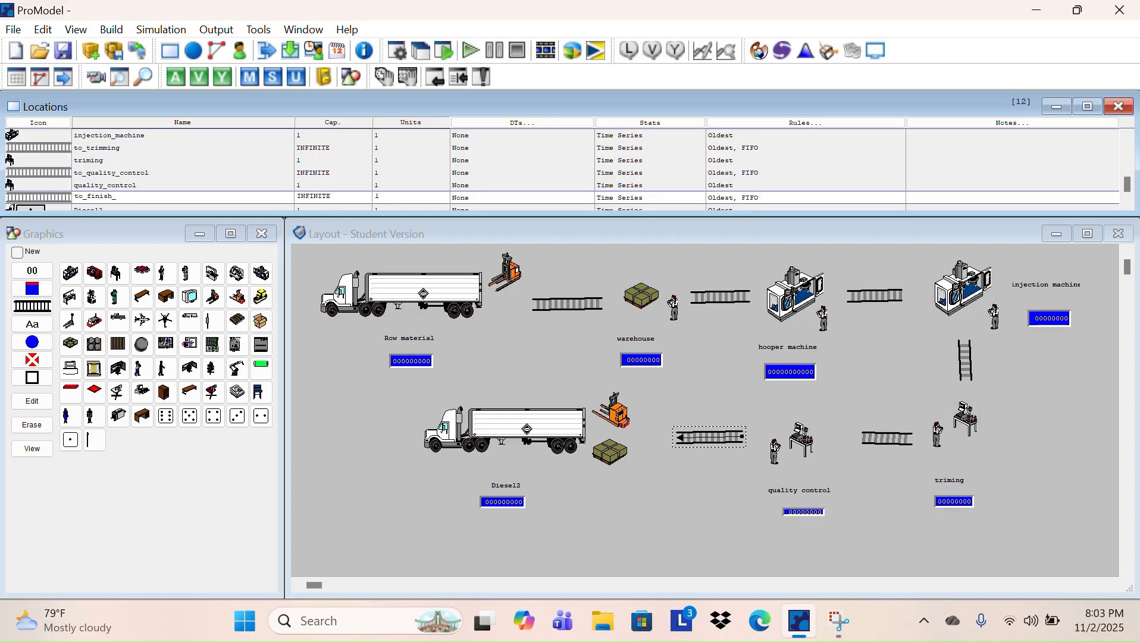
{"action": "type", "text": "good"}
{"action": "key", "text": "Return"}
{"action": "type", "text": "fi"}
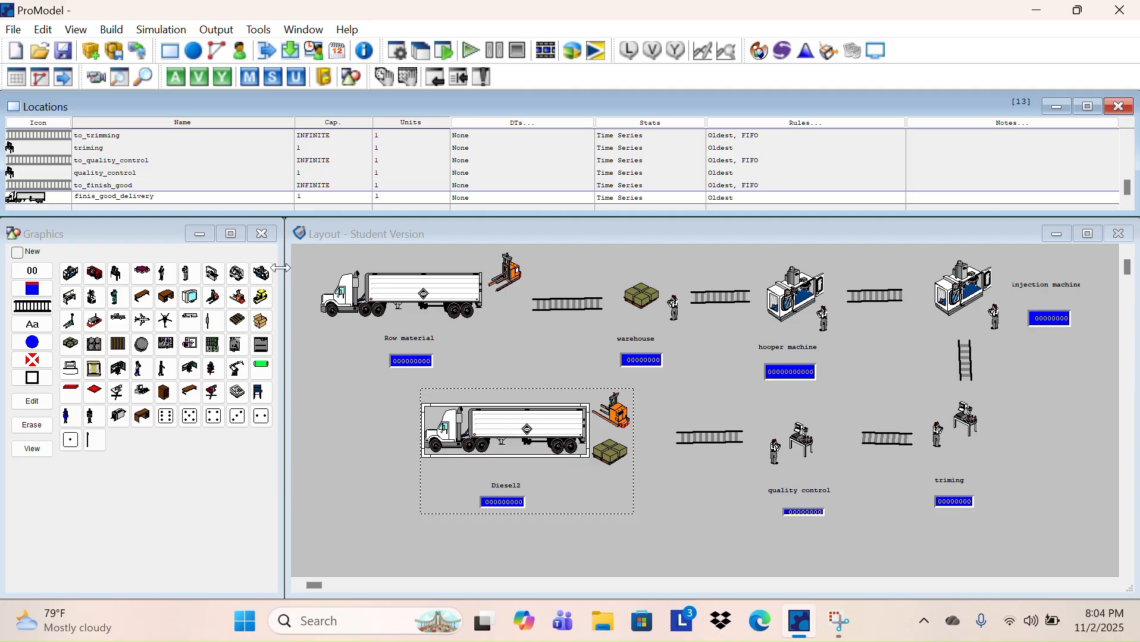
{"action": "key", "text": "Return"}
{"action": "key", "text": "Up"}
{"action": "key", "text": "Up"}
{"action": "key", "text": "Up"}
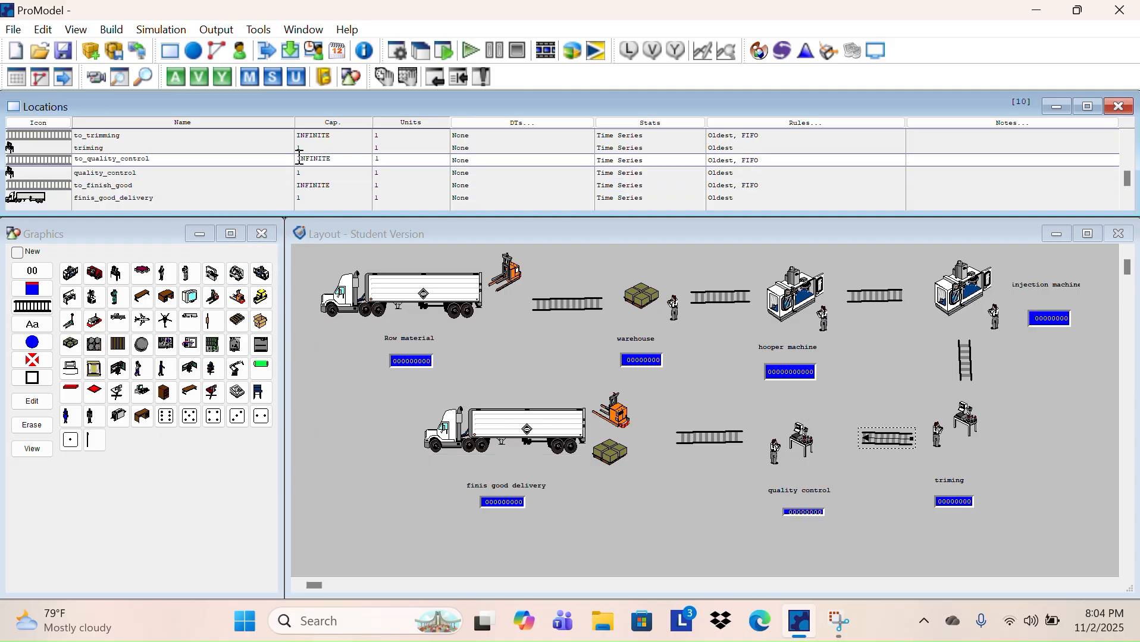
Define two entities, desktop and Monitor, using the matching computer graphics
{"action": "left_click", "coordinate": [113, 30]}
{"action": "mouse_move", "coordinate": [138, 31]}
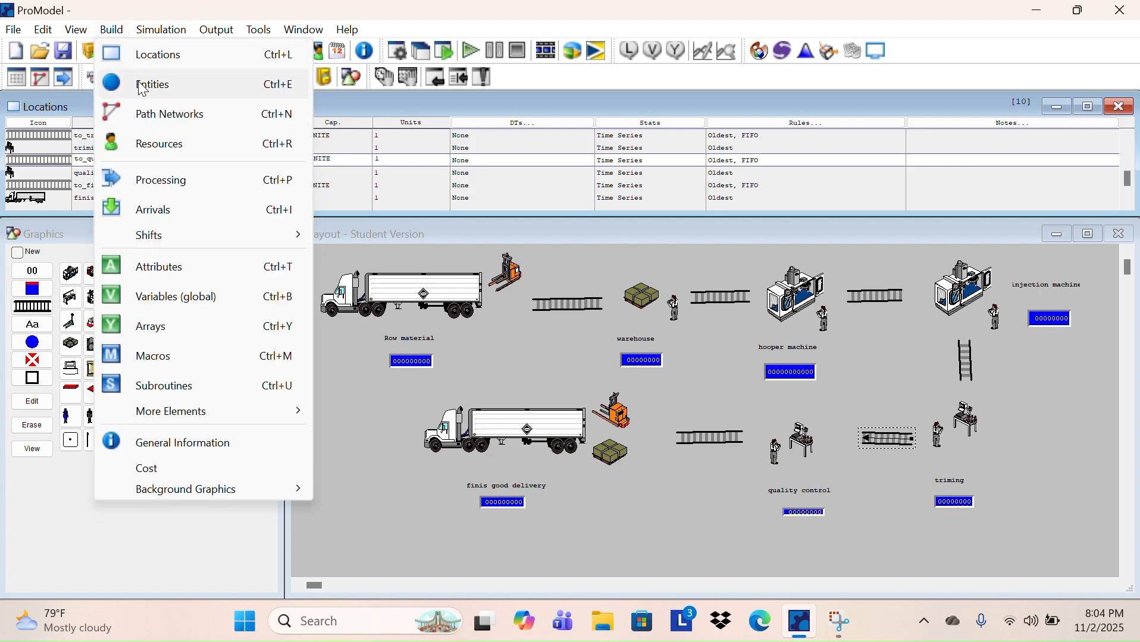
{"action": "left_click", "coordinate": [143, 87]}
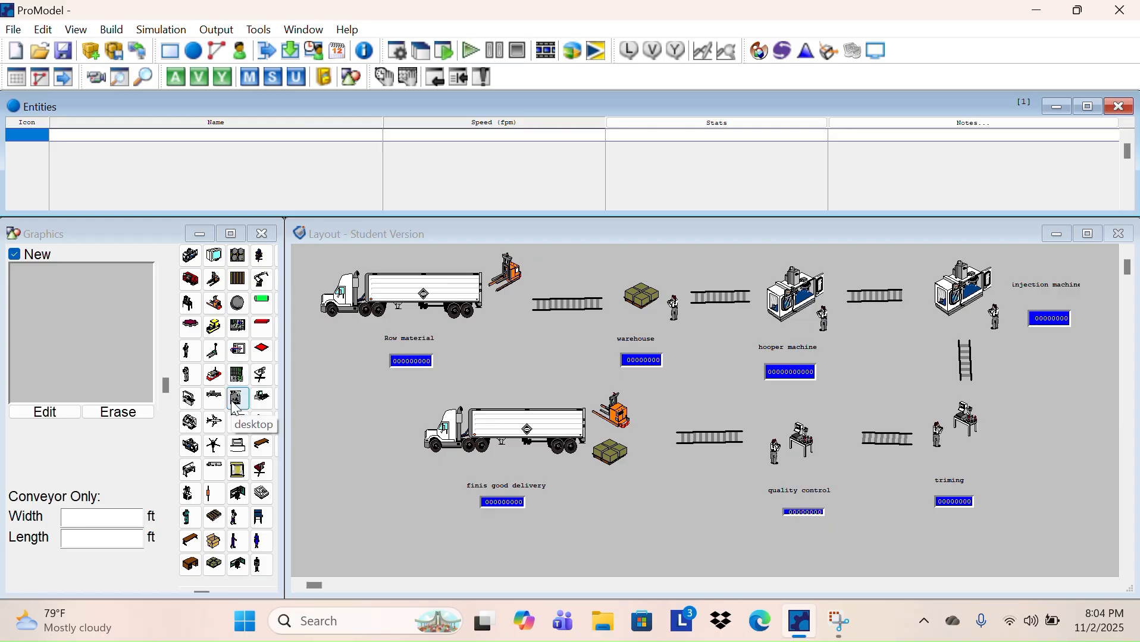
{"action": "left_click", "coordinate": [239, 386]}
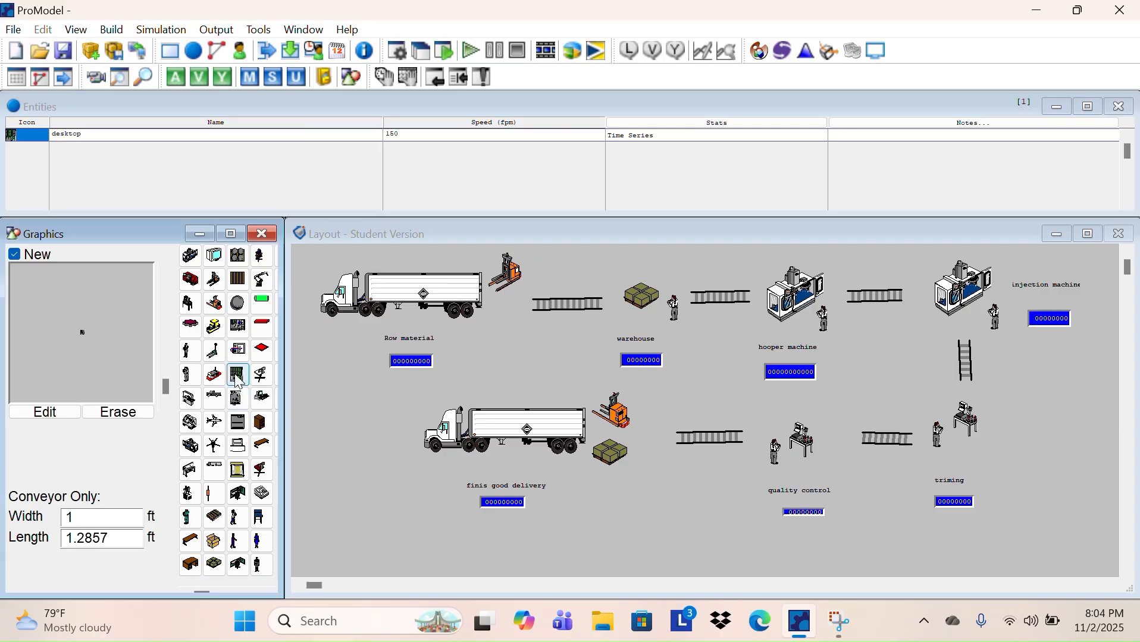
{"action": "left_click", "coordinate": [239, 450]}
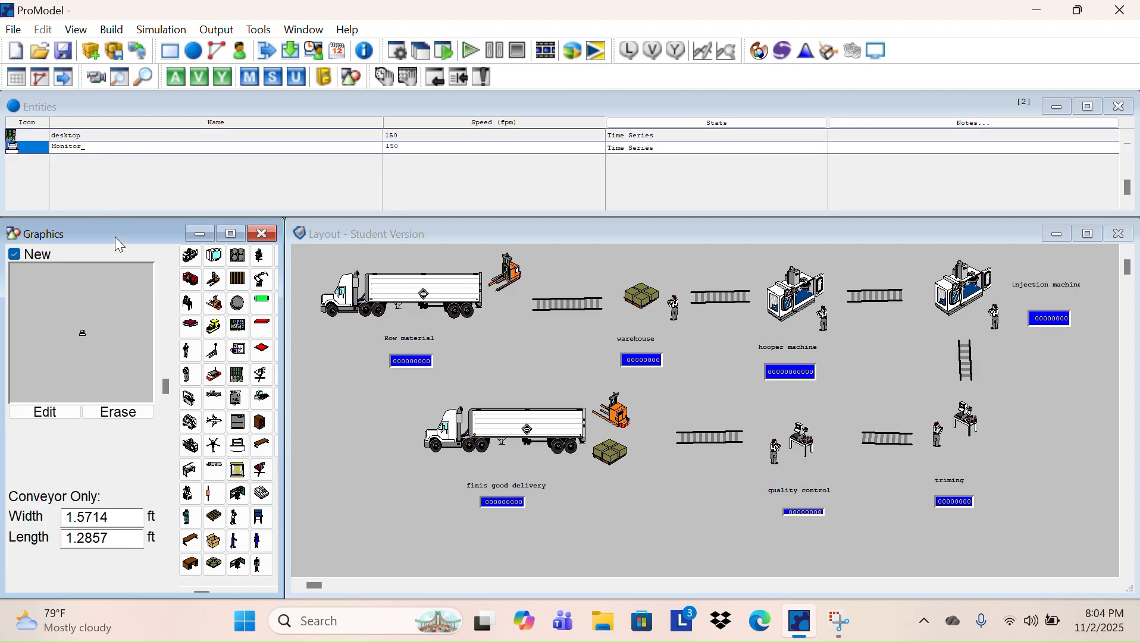
Define an arrival of the desktop entity at the Row_material location
{"action": "left_click", "coordinate": [113, 31]}
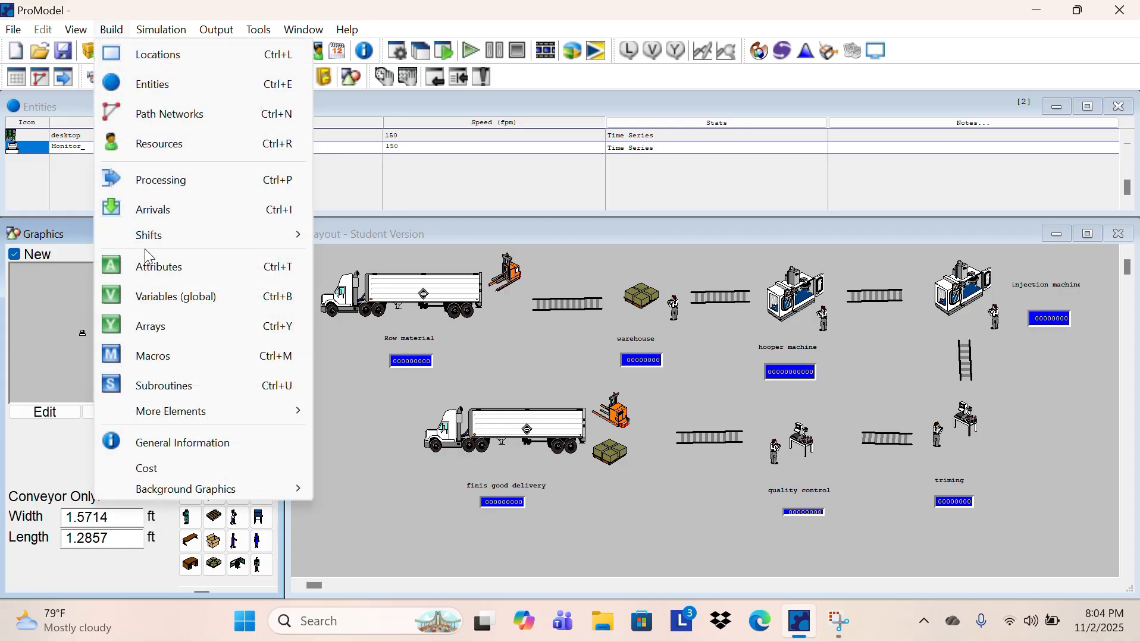
{"action": "left_click", "coordinate": [158, 212]}
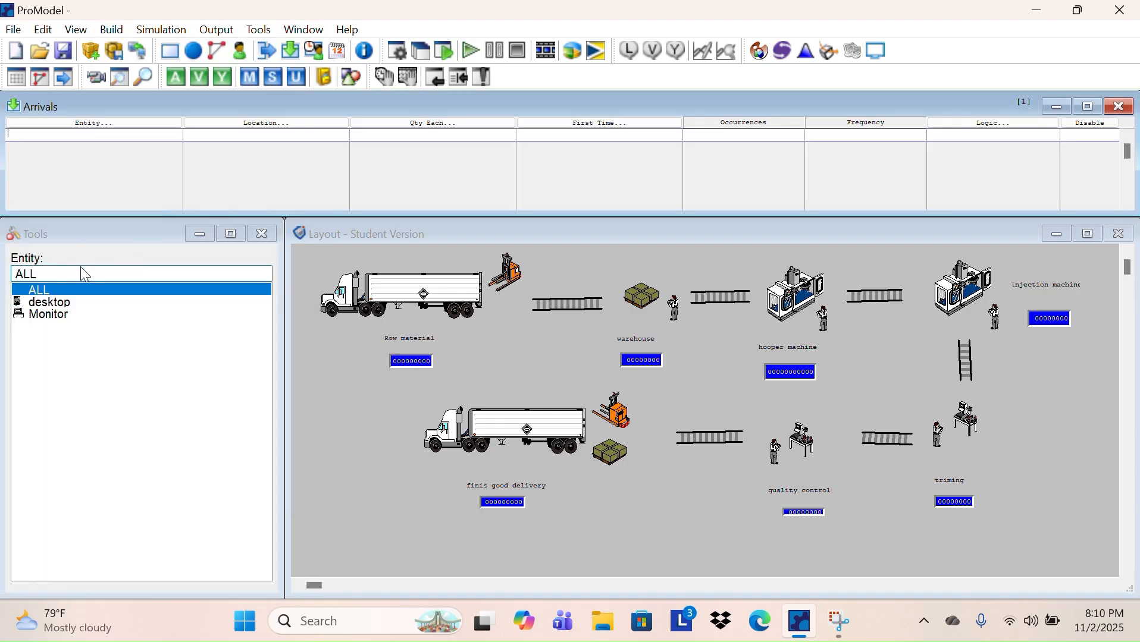
{"action": "left_click", "coordinate": [85, 304]}
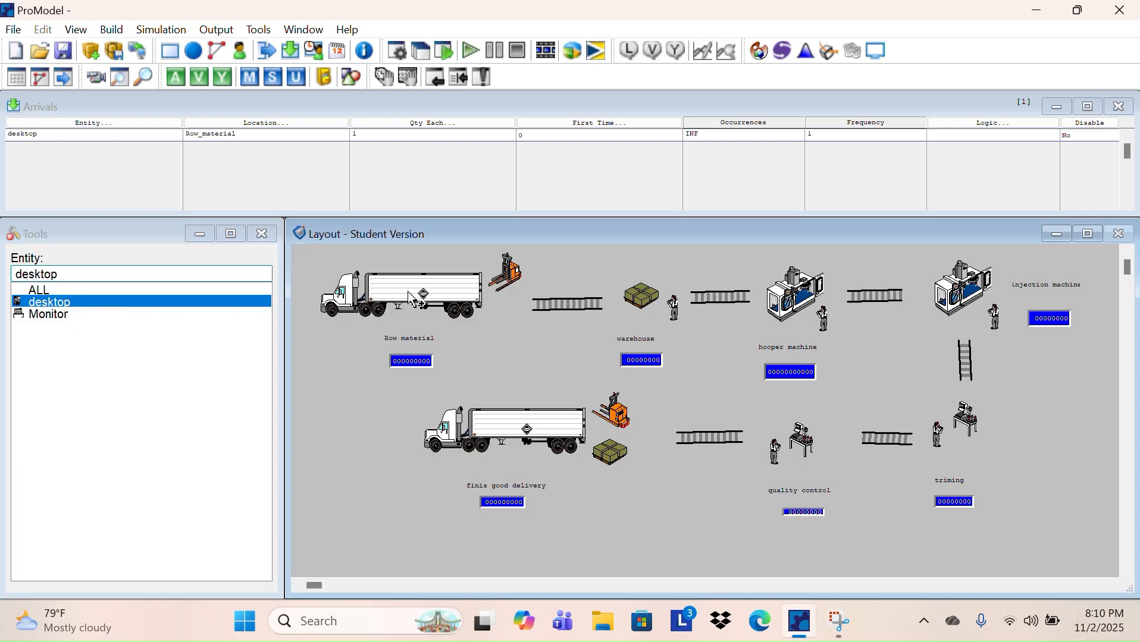
Create the first desktop process, routing it from Row_material to the to_warehouse conveyor
{"action": "left_click", "coordinate": [112, 30]}
{"action": "left_click", "coordinate": [160, 182]}
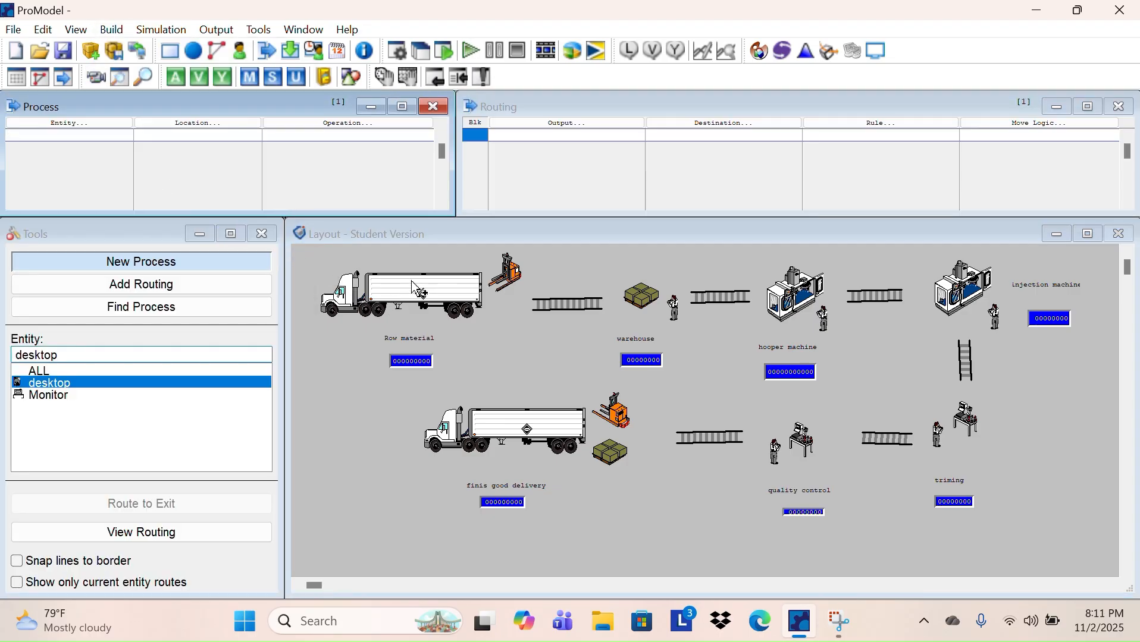
{"action": "left_click", "coordinate": [447, 301]}
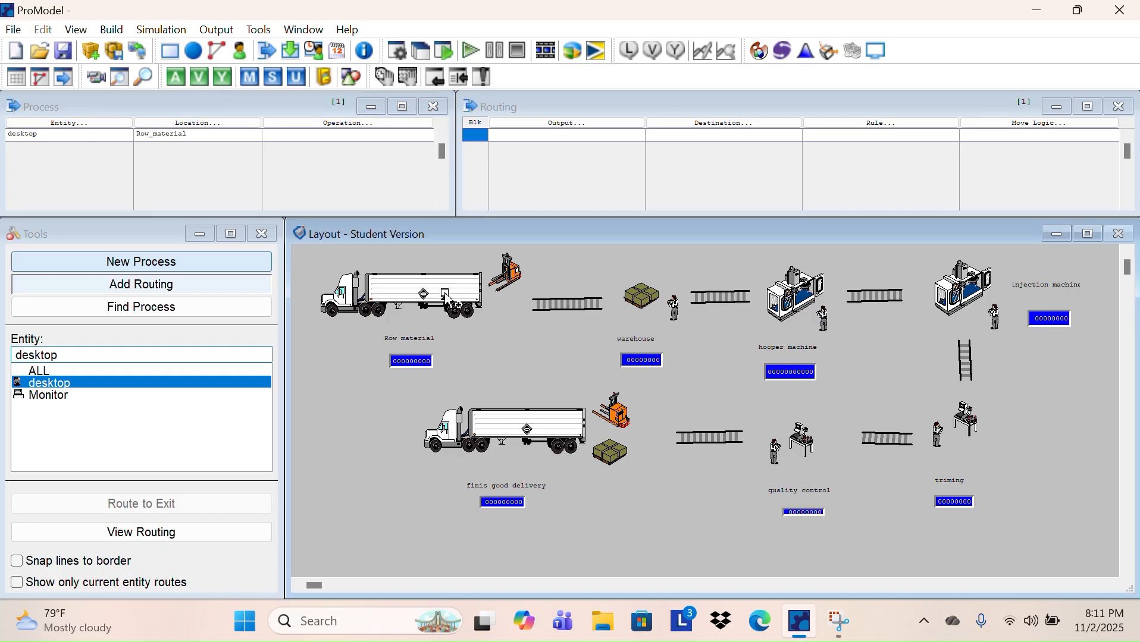
{"action": "left_click", "coordinate": [552, 303]}
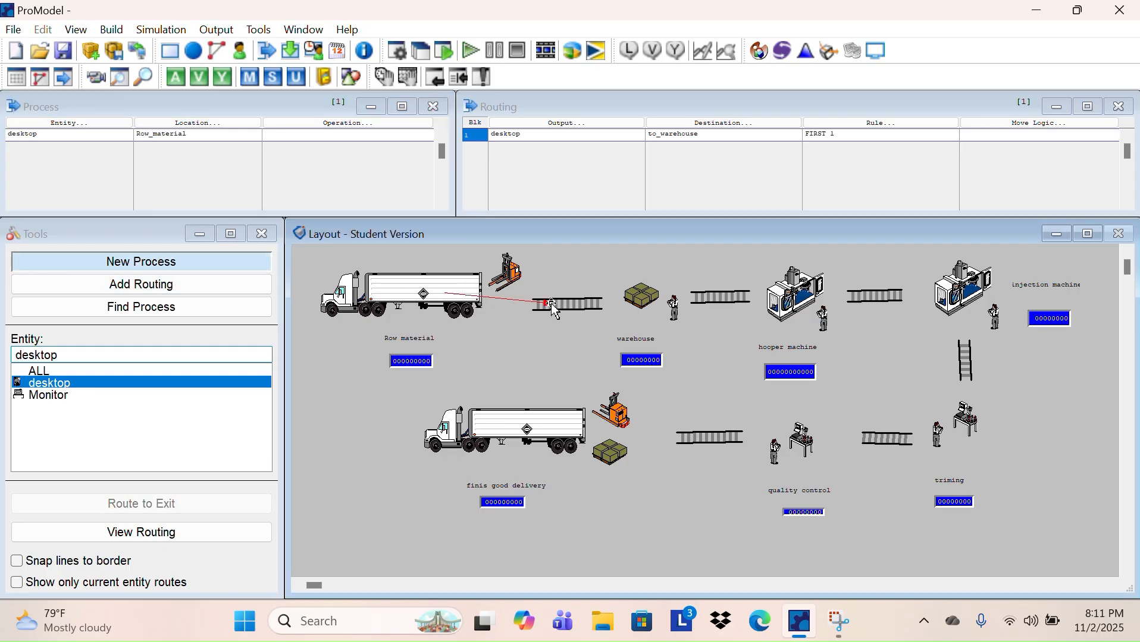
Route desktop from the to_warehouse conveyor to warehouse, and from warehouse to the to_hooper_machine conveyor
{"action": "left_click", "coordinate": [574, 308]}
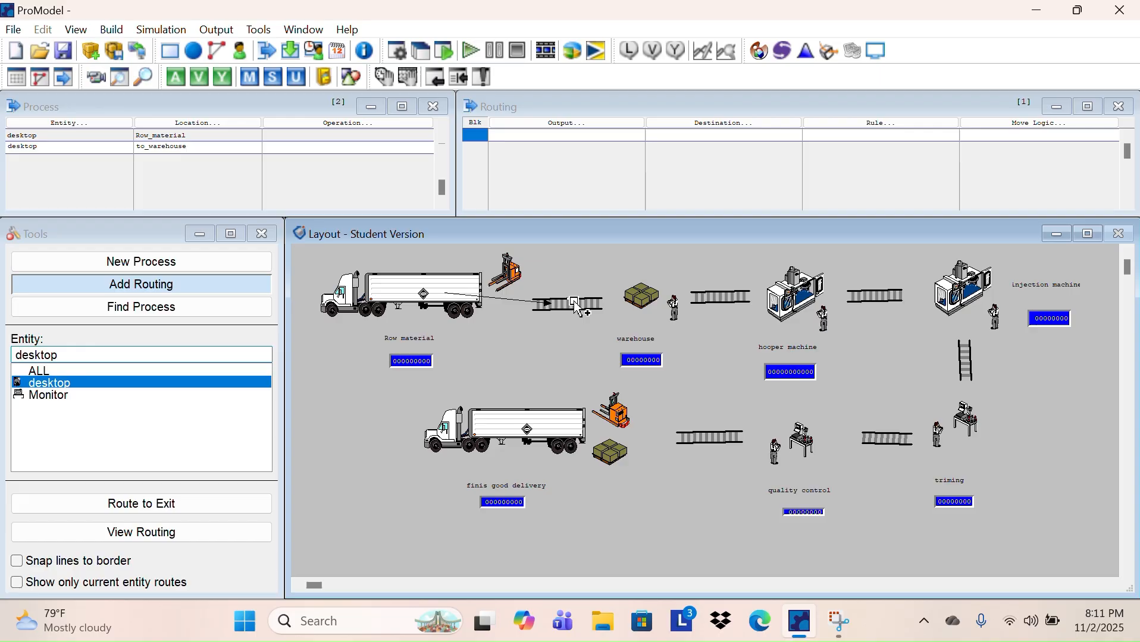
{"action": "left_click", "coordinate": [644, 304]}
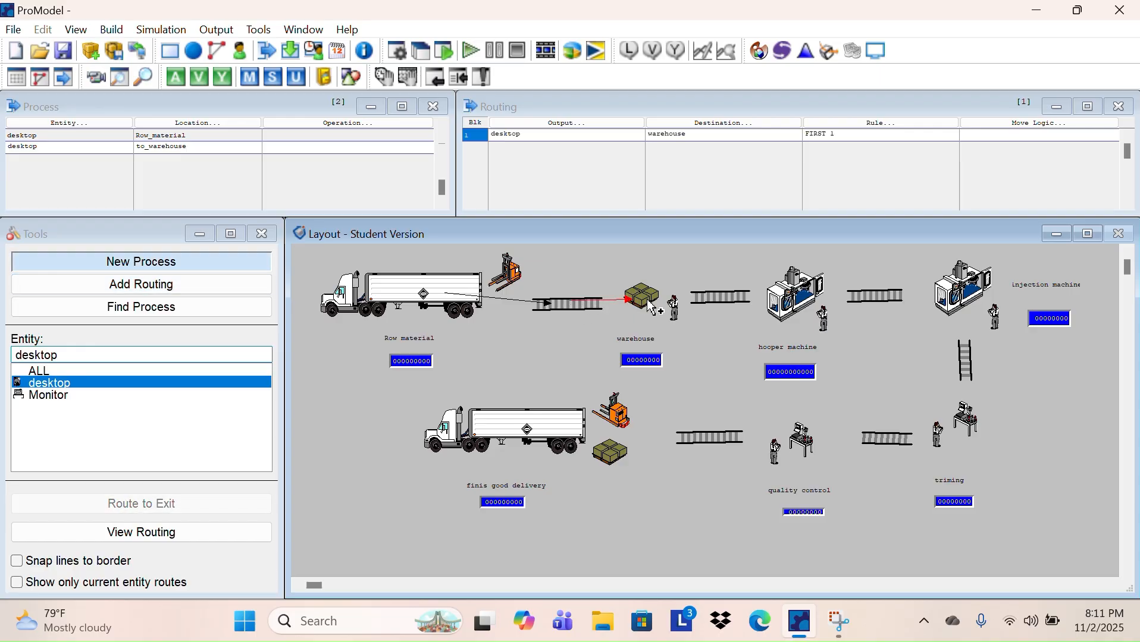
{"action": "left_click", "coordinate": [641, 305]}
{"action": "left_click", "coordinate": [708, 297]}
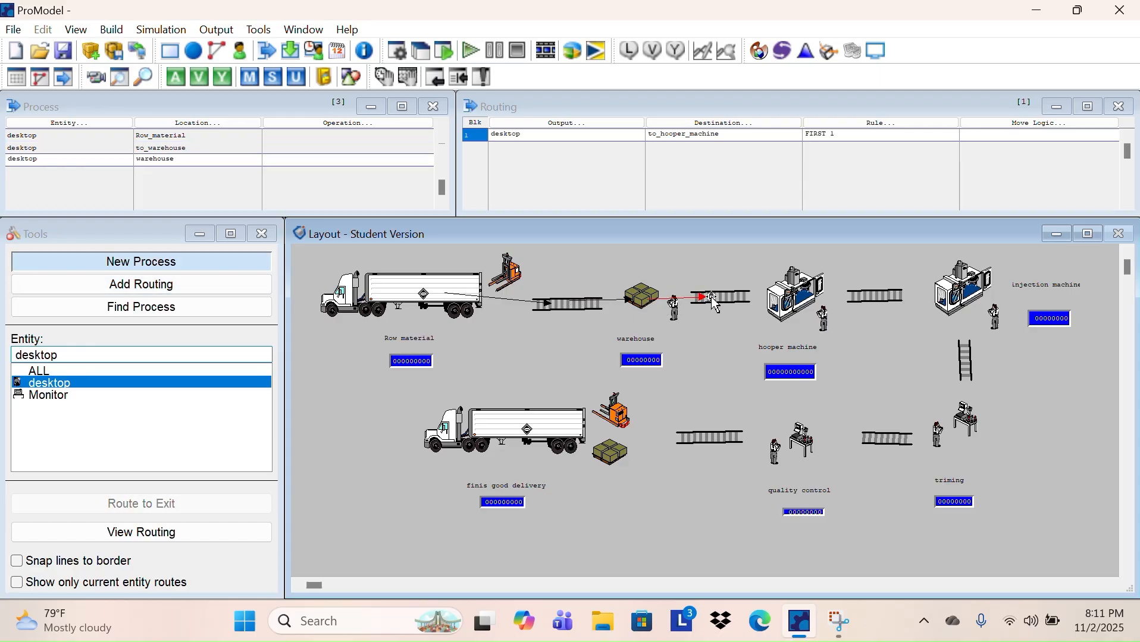
Route desktop from to_hooper_machine to hooper_machine, and from there to the to_injection_machine conveyor
{"action": "left_click", "coordinate": [732, 304]}
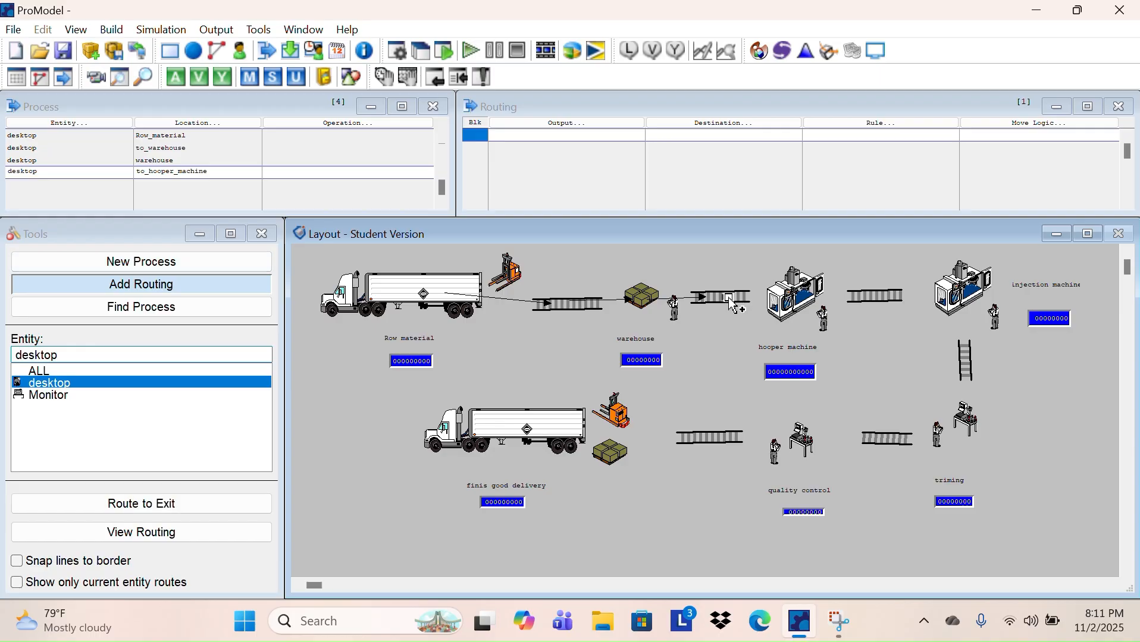
{"action": "left_click", "coordinate": [797, 307]}
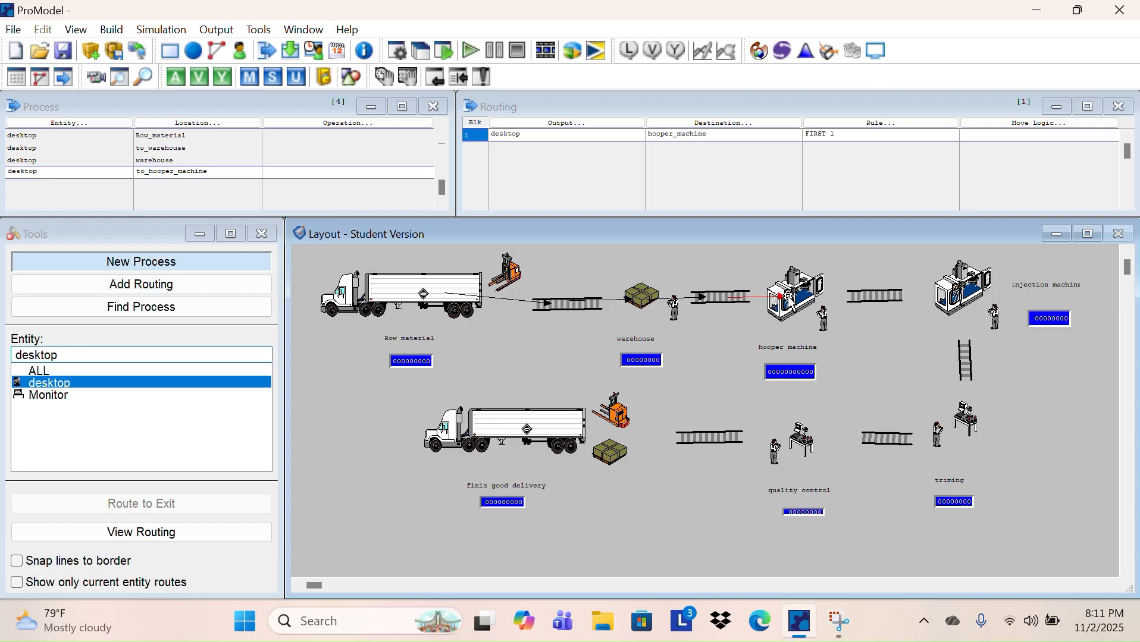
{"action": "left_click", "coordinate": [803, 307]}
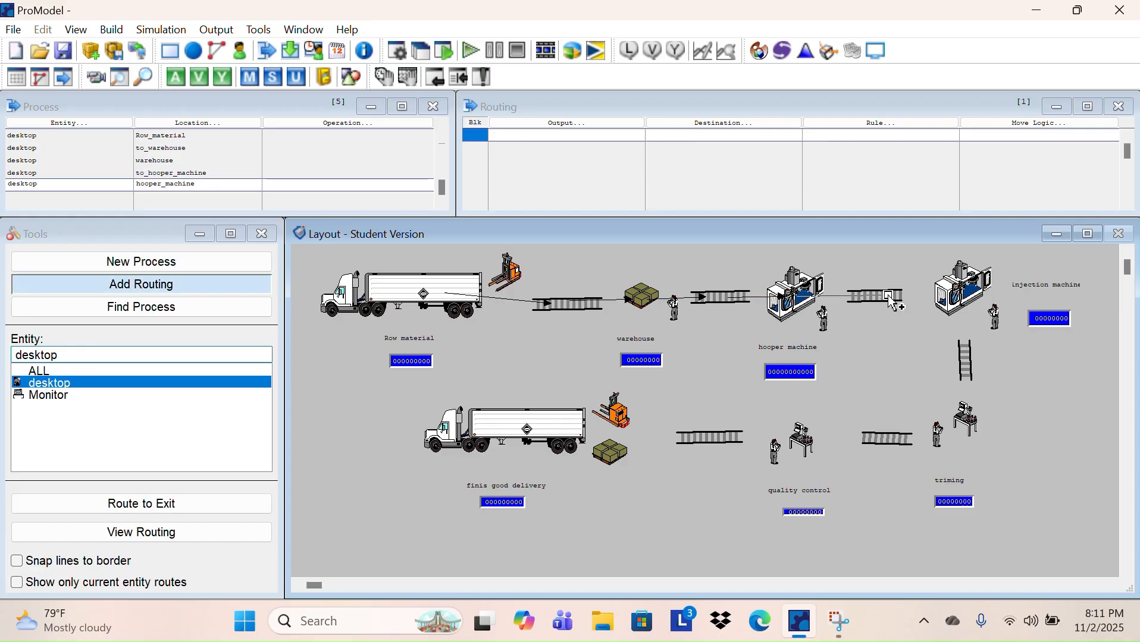
{"action": "left_click", "coordinate": [870, 302]}
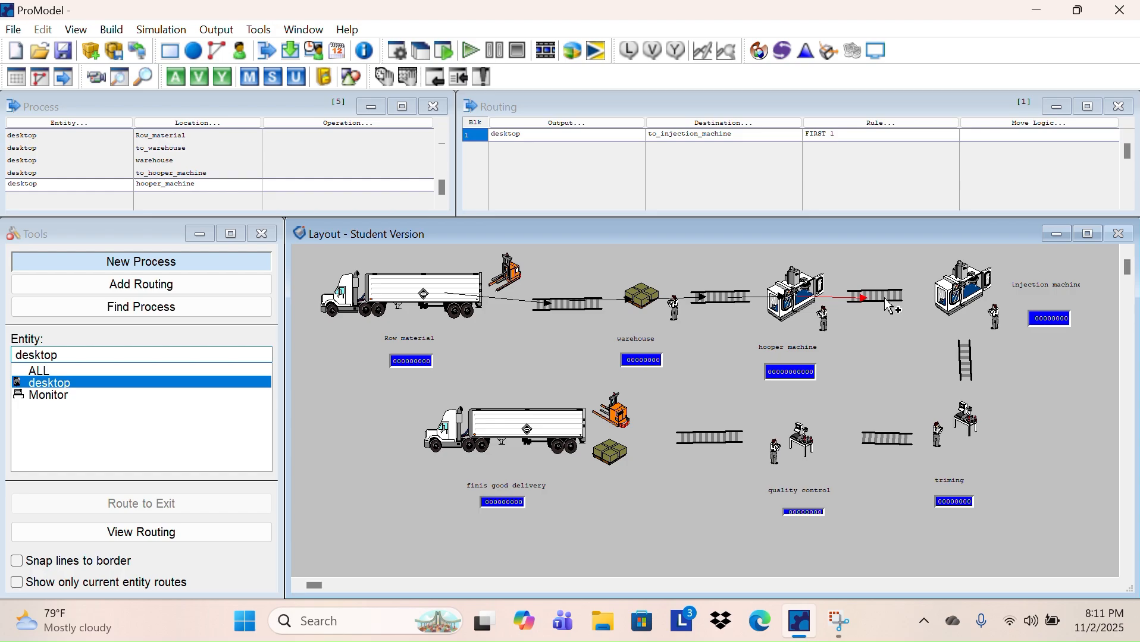
Route desktop from to_injection_machine to injection_machine, and from there to the to_trimming conveyor
{"action": "left_click", "coordinate": [889, 302]}
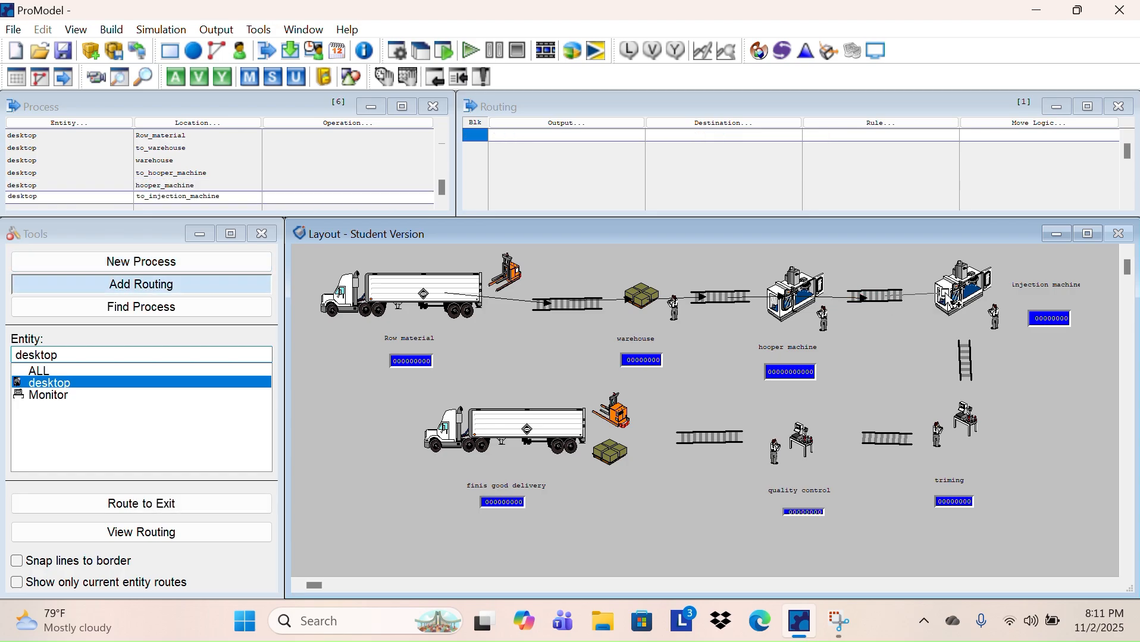
{"action": "left_click", "coordinate": [964, 305]}
{"action": "left_click", "coordinate": [963, 306]}
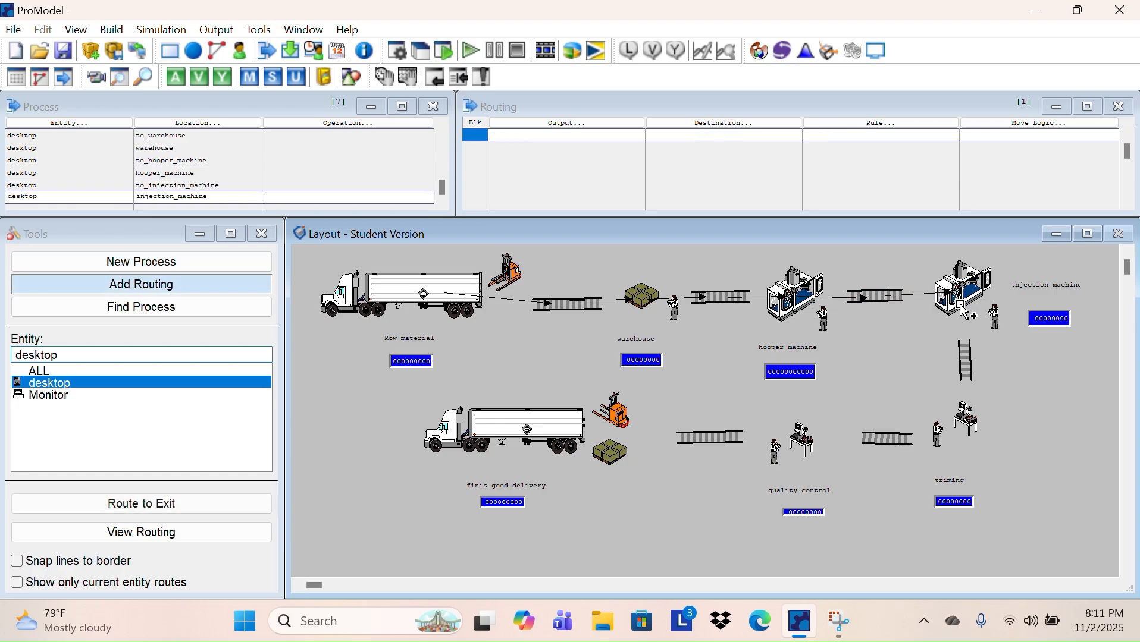
{"action": "left_click", "coordinate": [966, 357]}
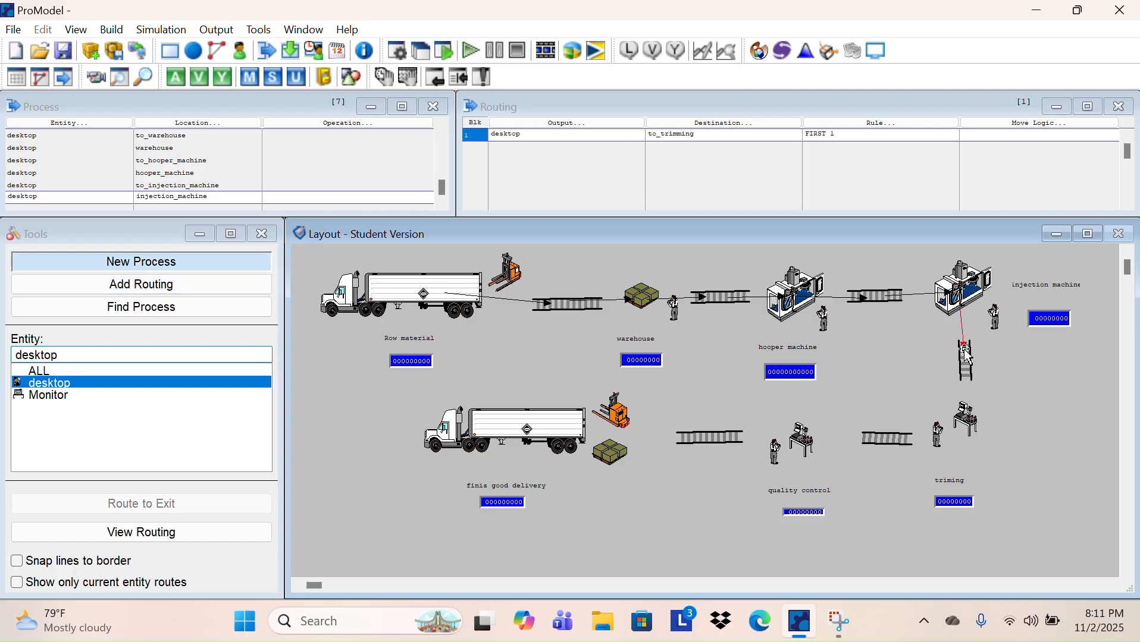
Route desktop from the to_trimming conveyor to triming, and from triming to the to_quality_control conveyor
{"action": "left_click", "coordinate": [968, 376]}
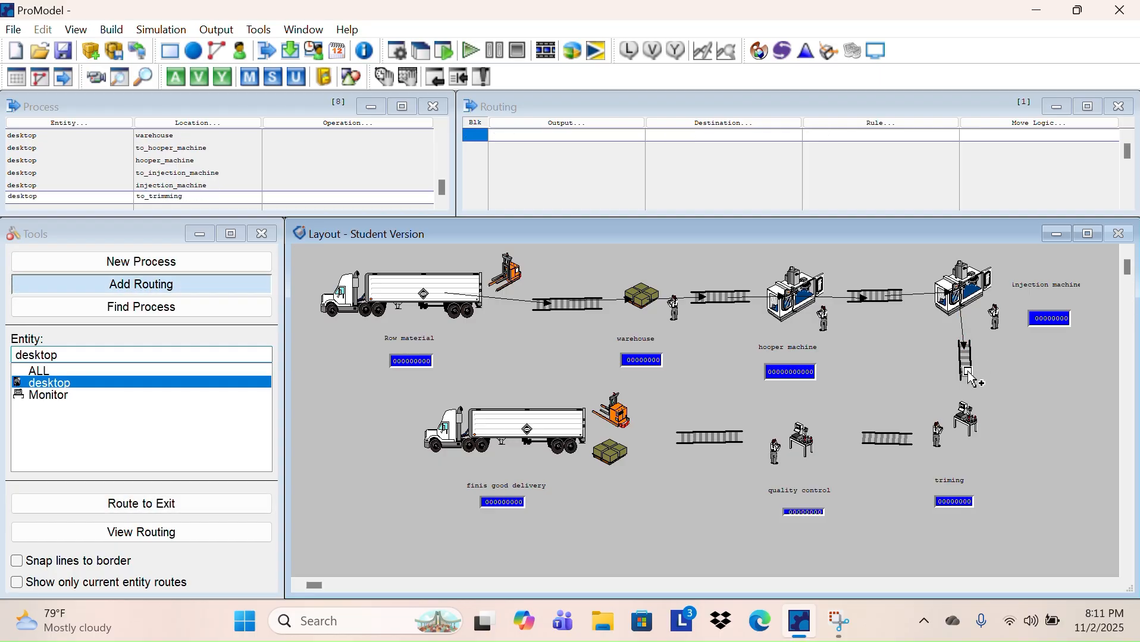
{"action": "left_click", "coordinate": [970, 417]}
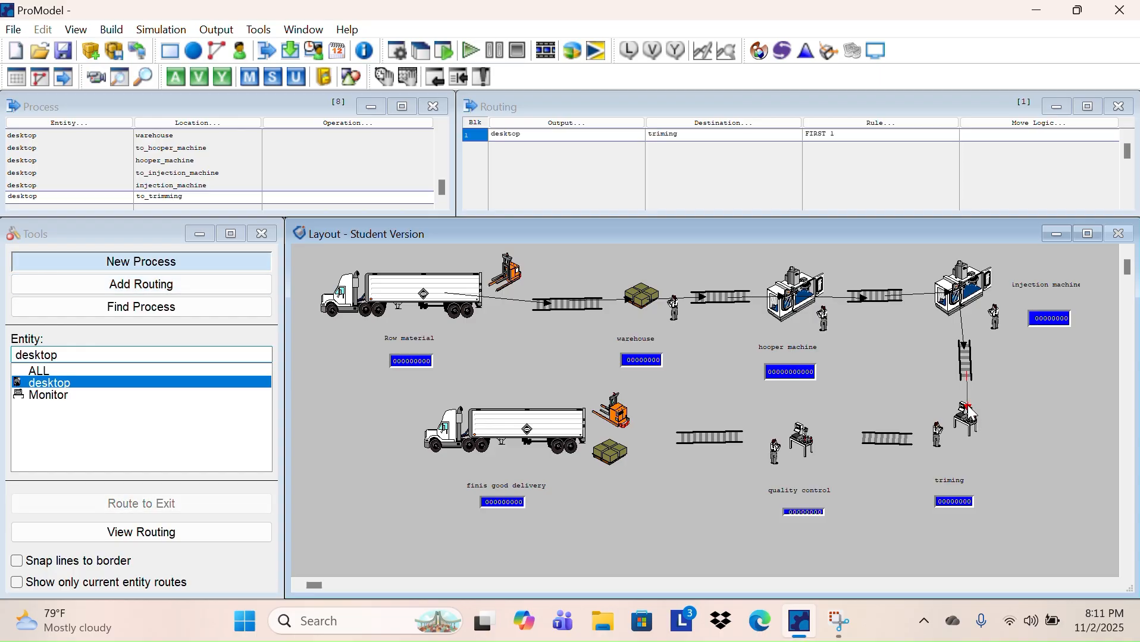
{"action": "left_click", "coordinate": [972, 435]}
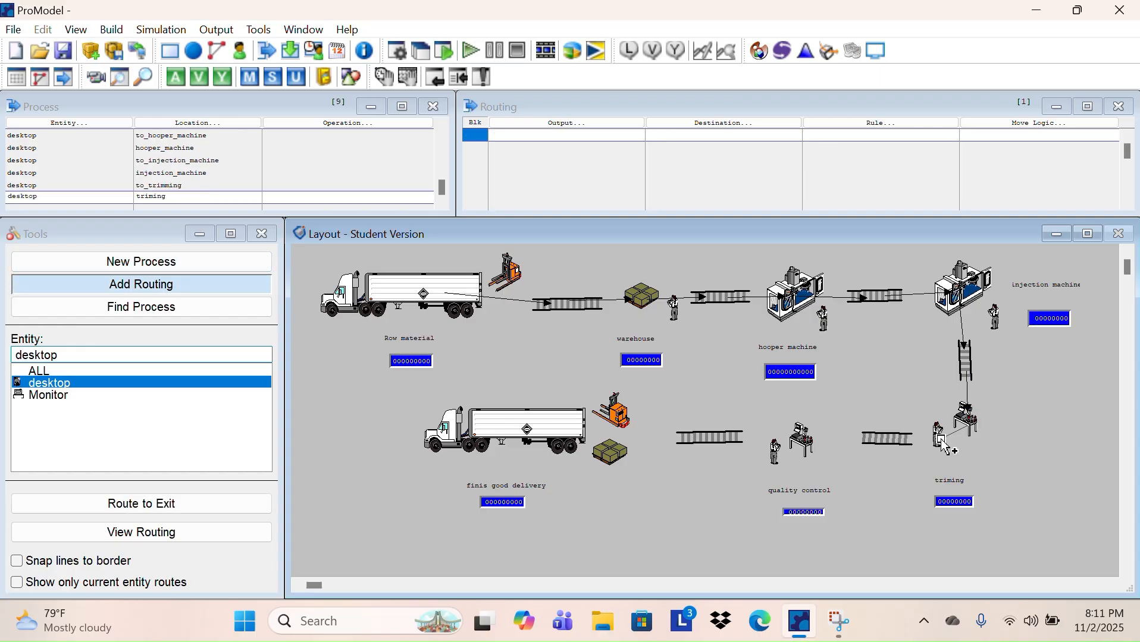
{"action": "left_click", "coordinate": [903, 441]}
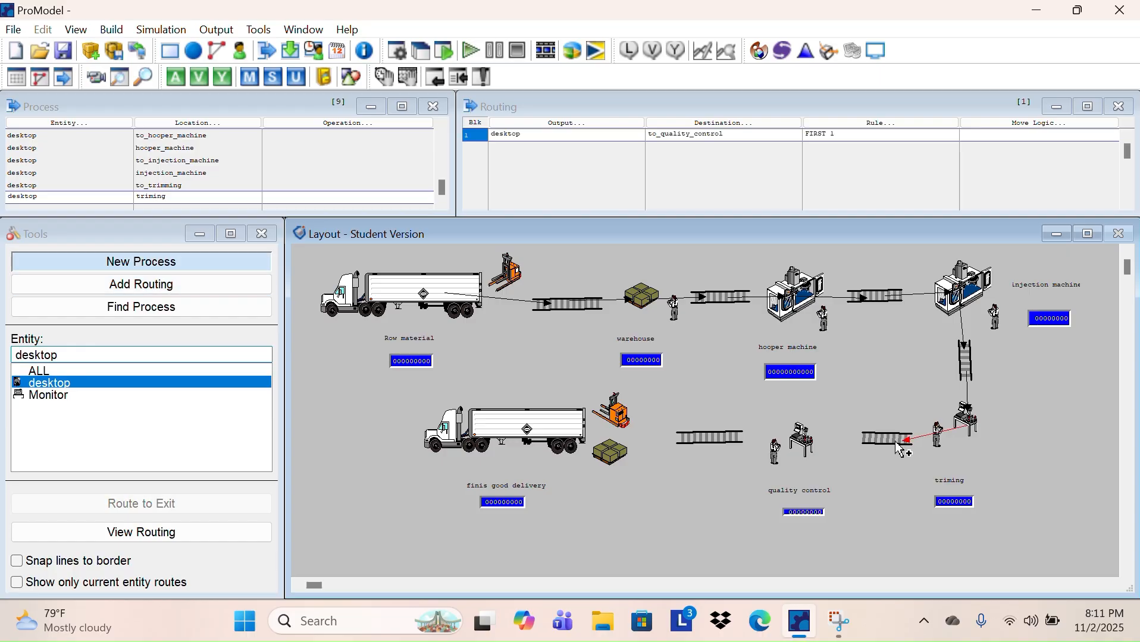
Route desktop from to_quality_control to quality_control, and from there to the to_finish_good conveyor
{"action": "left_click", "coordinate": [882, 443]}
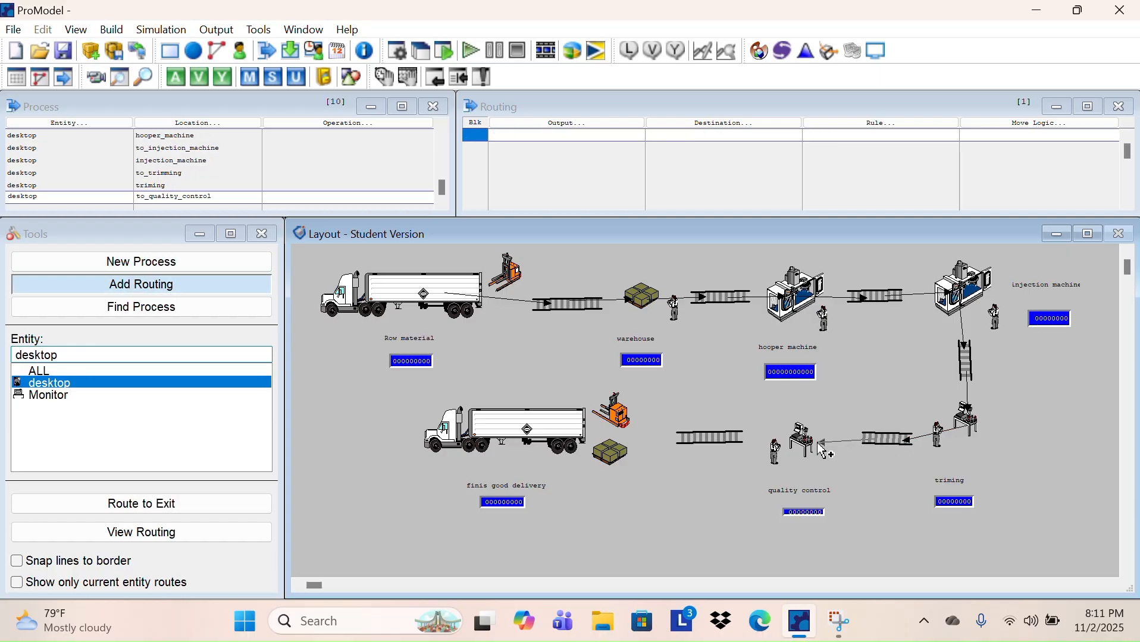
{"action": "left_click", "coordinate": [785, 448]}
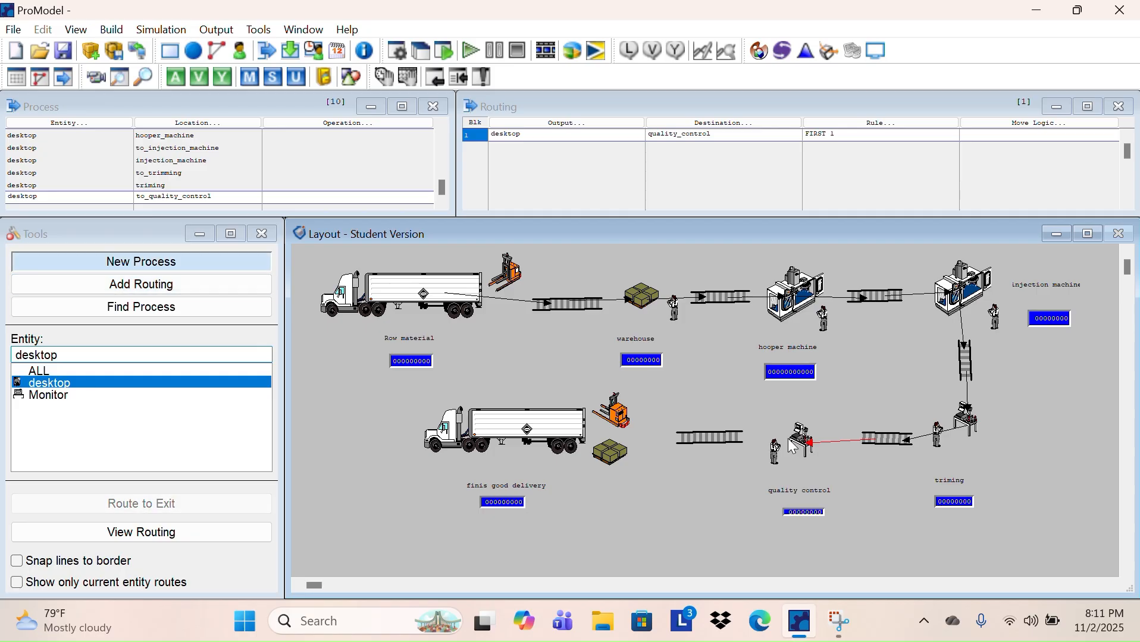
{"action": "left_click", "coordinate": [788, 439]}
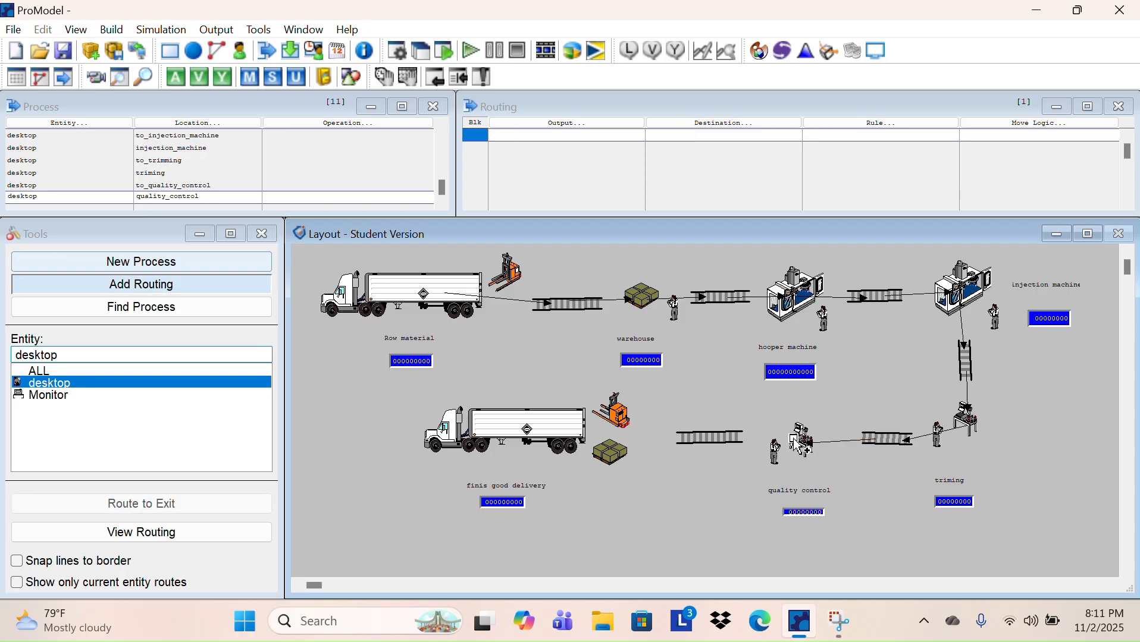
{"action": "left_click", "coordinate": [711, 440]}
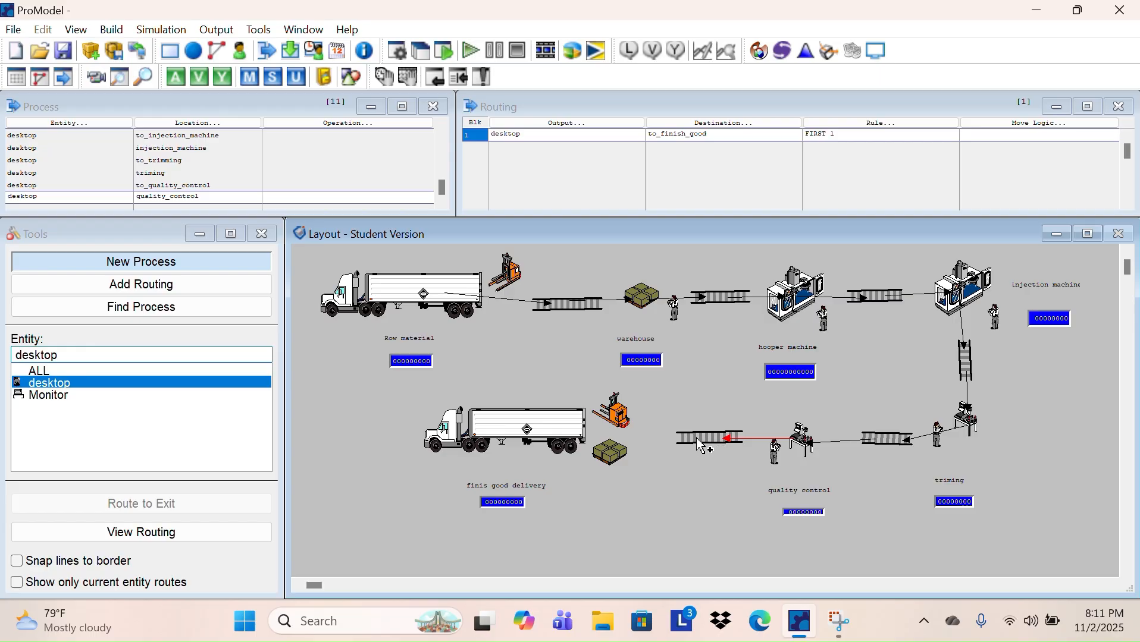
Route desktop from to_finish_good to finis_good_delivery, and from there out of the system to EXIT
{"action": "left_click", "coordinate": [698, 440]}
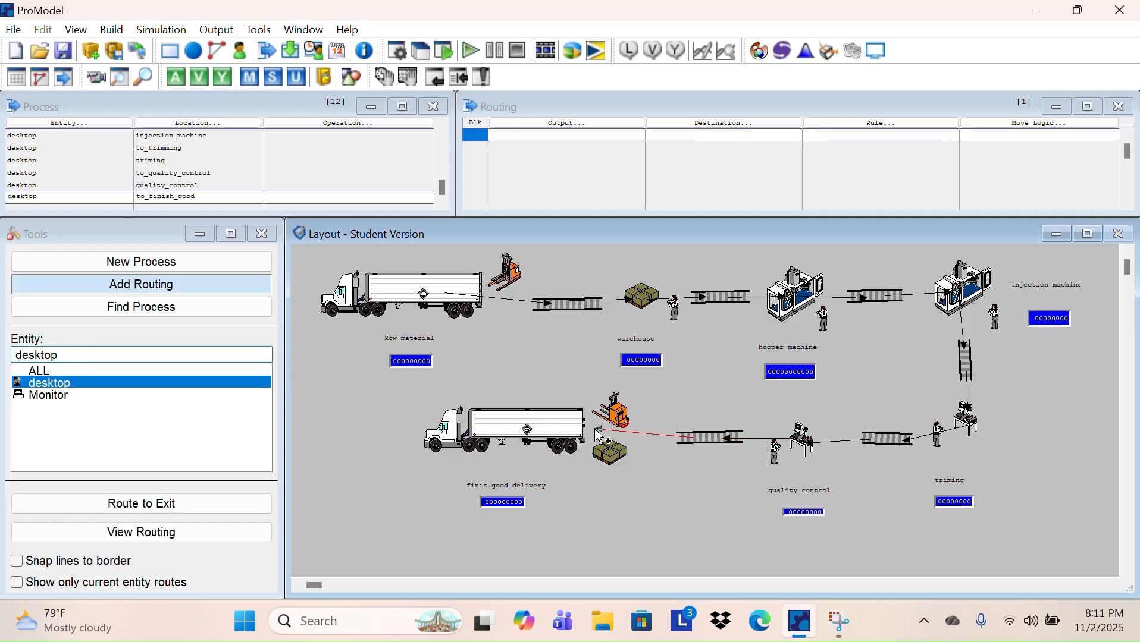
{"action": "left_click", "coordinate": [576, 433]}
{"action": "left_click", "coordinate": [512, 431]}
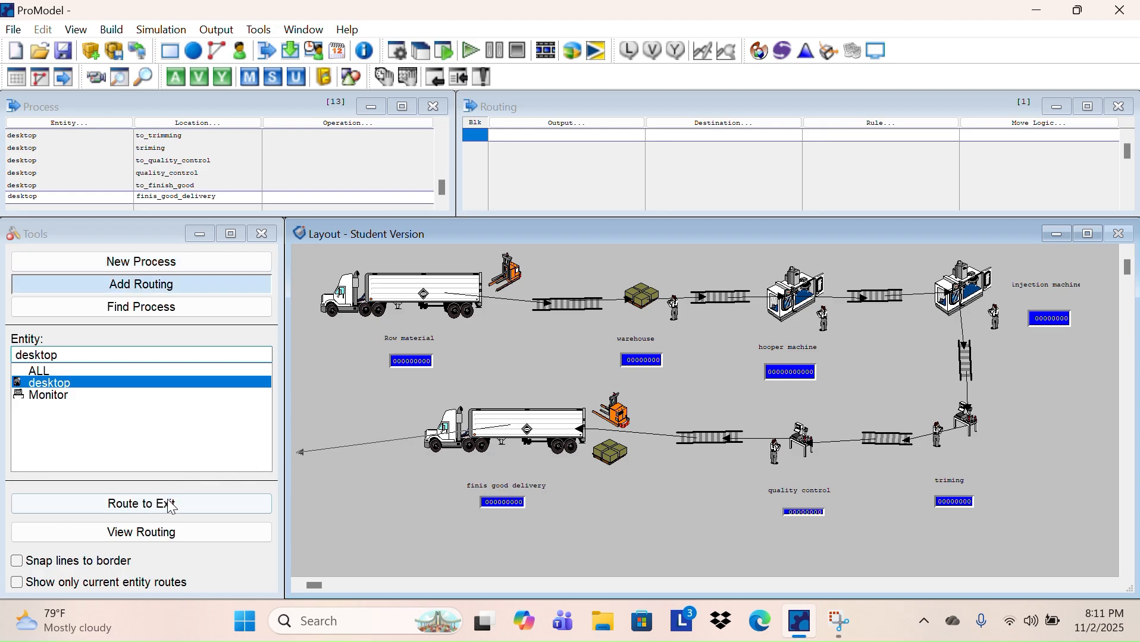
{"action": "left_click", "coordinate": [171, 505]}
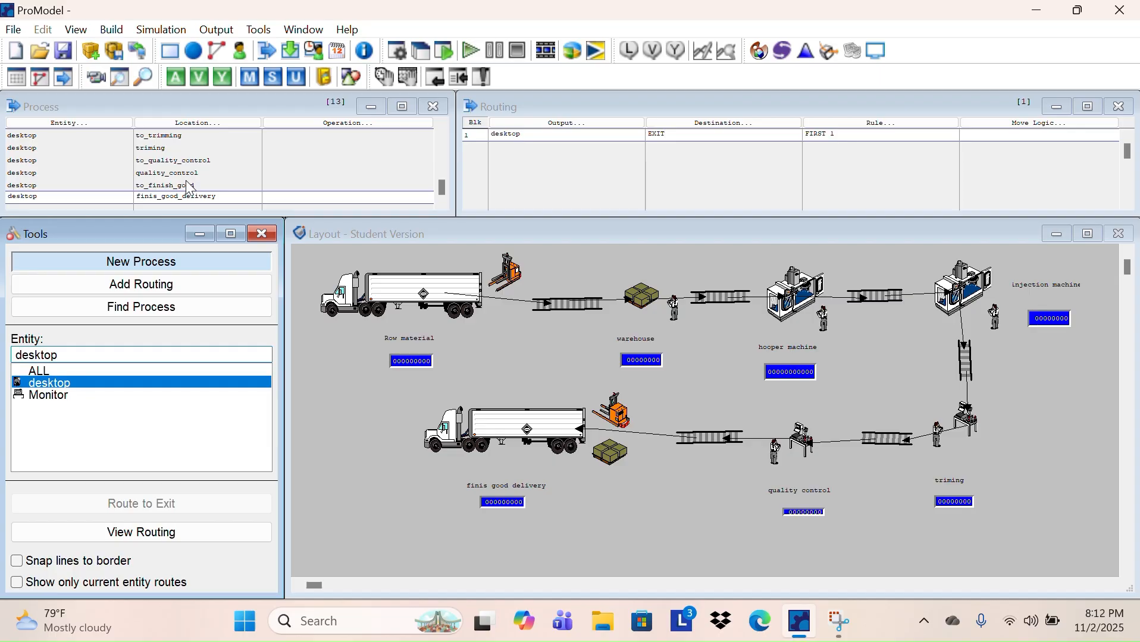
Set the operation for desktop at Row_material to "wait 3 min"
{"action": "key", "text": "Up"}
{"action": "key", "text": "Up"}
{"action": "key", "text": "Up"}
{"action": "key", "text": "Up"}
{"action": "key", "text": "Up"}
{"action": "key", "text": "Up"}
{"action": "key", "text": "Up"}
{"action": "key", "text": "Up"}
{"action": "key", "text": "Up"}
{"action": "key", "text": "Up"}
{"action": "key", "text": "Up"}
{"action": "key", "text": "Up"}
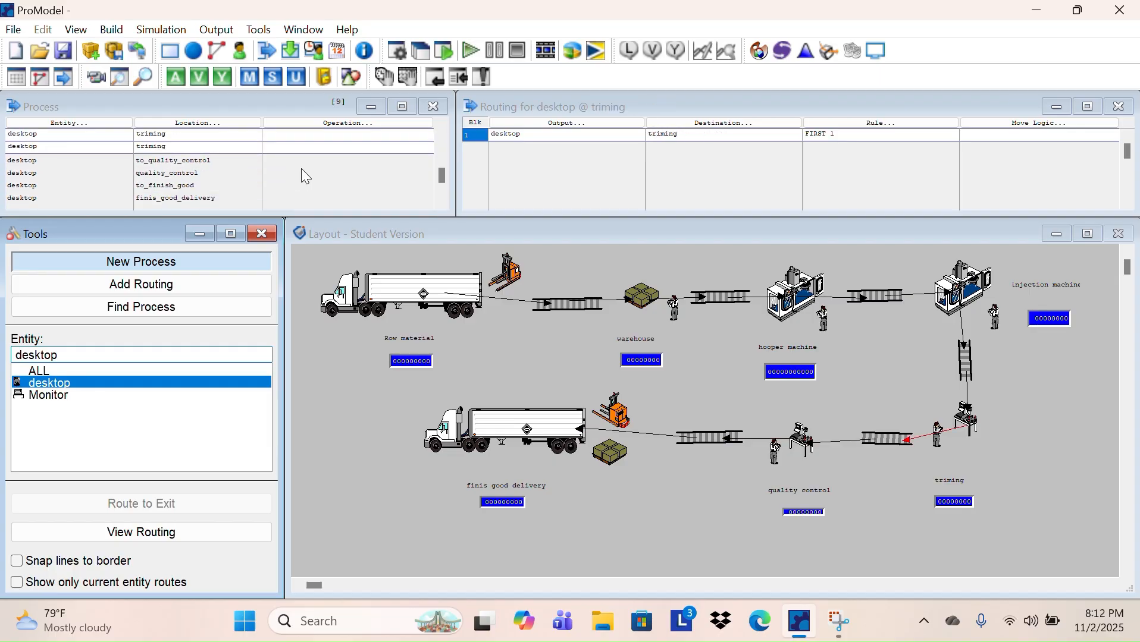
{"action": "left_click", "coordinate": [337, 136]}
{"action": "type", "text": "wait 3 min"}
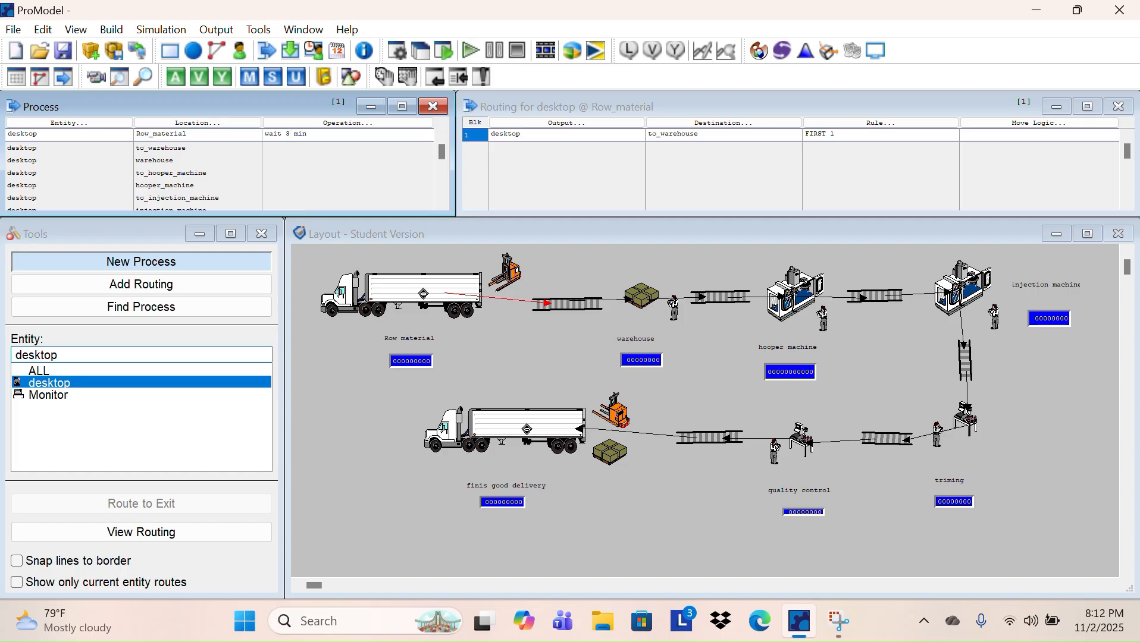
Set the to_warehouse routing's move logic to "move for 4 min" and the warehouse operation to "wait 1 min"
{"action": "left_click", "coordinate": [178, 148]}
{"action": "left_click", "coordinate": [982, 135]}
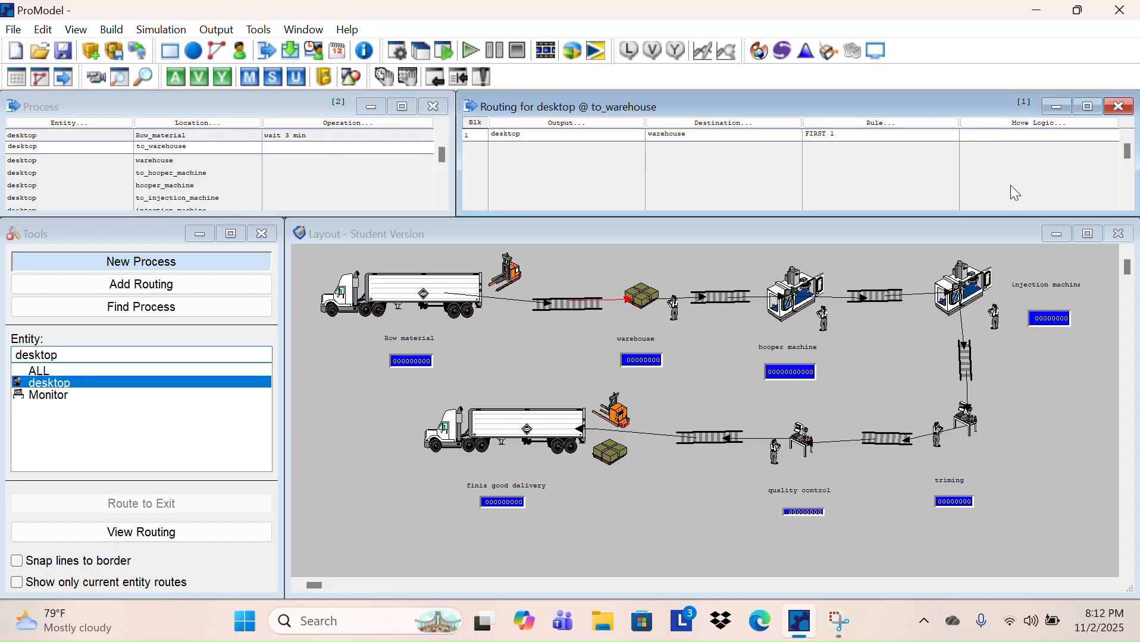
{"action": "type", "text": "move for 4 min"}
{"action": "left_click", "coordinate": [299, 160]}
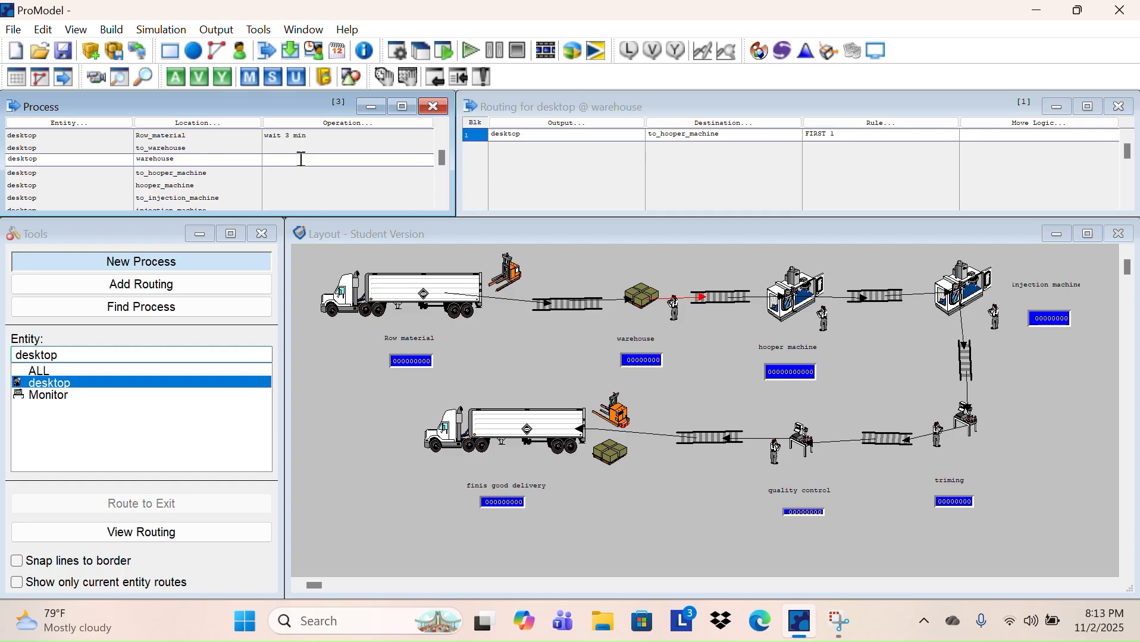
{"action": "type", "text": "1 min"}
Set the to_hooper_machine routing's move logic to "move for 3 min" and the hooper_machine operation to "wait 9 min"
{"action": "left_click", "coordinate": [380, 173]}
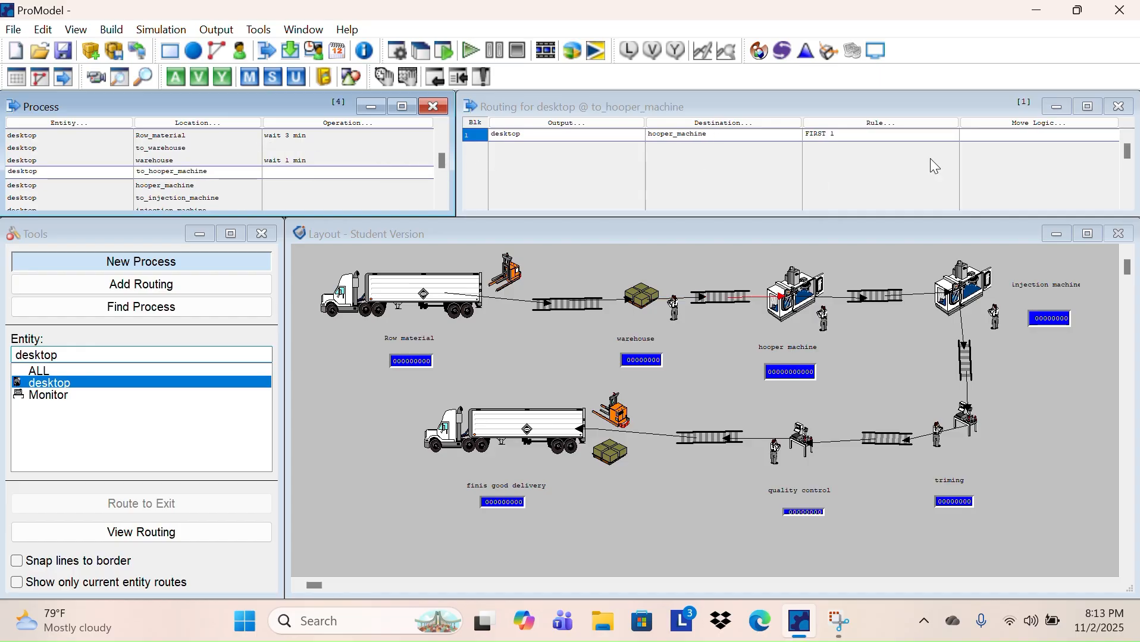
{"action": "left_click", "coordinate": [1012, 136]}
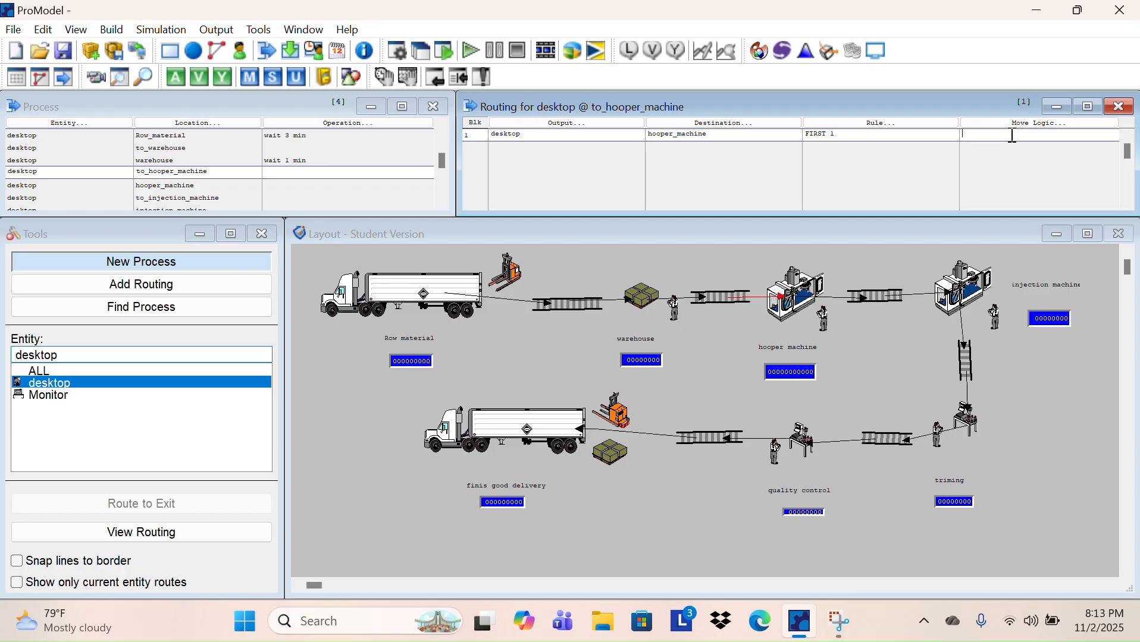
{"action": "type", "text": "move for 3 min"}
{"action": "left_click", "coordinate": [342, 185]}
{"action": "type", "text": "wait 9 min"}
Set the to_injection_machine routing's move logic to "move for 3 min" and the injection_machine operation to "wait 6 min"
{"action": "scroll", "coordinate": [325, 165], "scroll_direction": "down", "scroll_amount": 1}
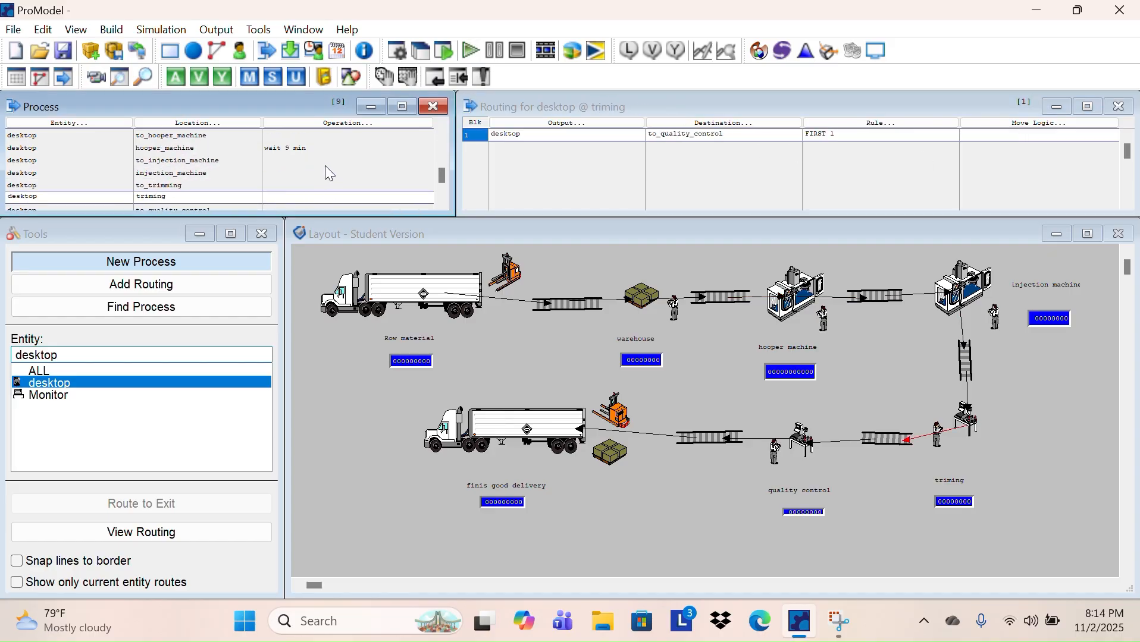
{"action": "left_click", "coordinate": [324, 161]}
{"action": "left_click", "coordinate": [1011, 134]}
{"action": "type", "text": "move for 3 min"}
{"action": "left_click", "coordinate": [383, 172]}
{"action": "type", "text": "wait 6 min"}
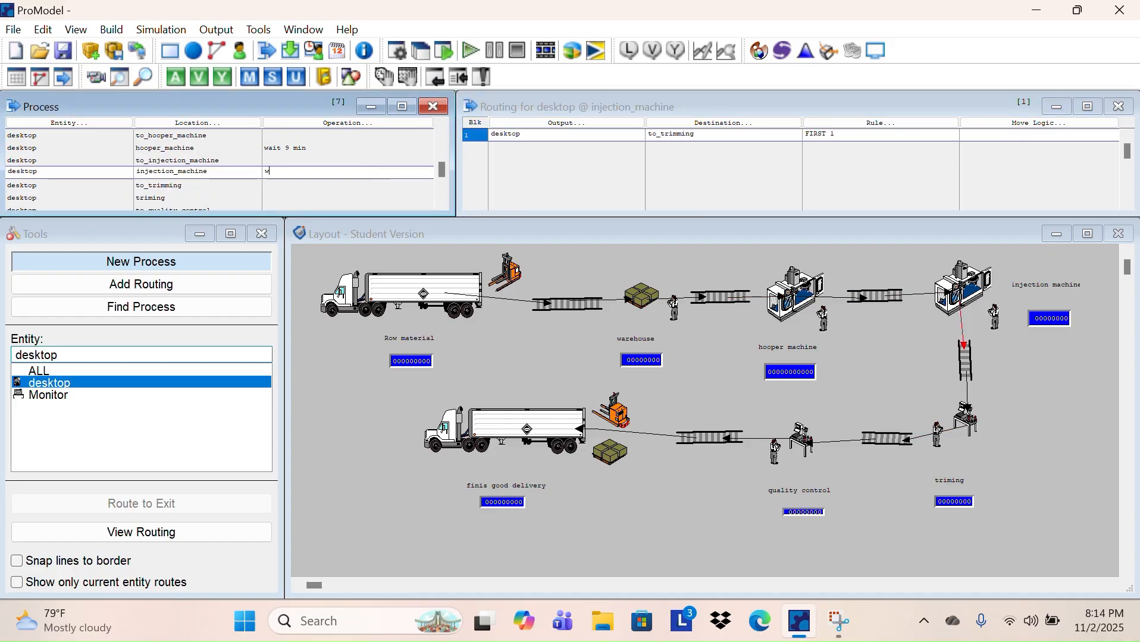
Set the to_trimming routing's move logic to "move for 3 min" and the triming operation to "wait 5 min"
{"action": "left_click", "coordinate": [373, 180]}
{"action": "left_click", "coordinate": [962, 157]}
{"action": "type", "text": "move for 3 min"}
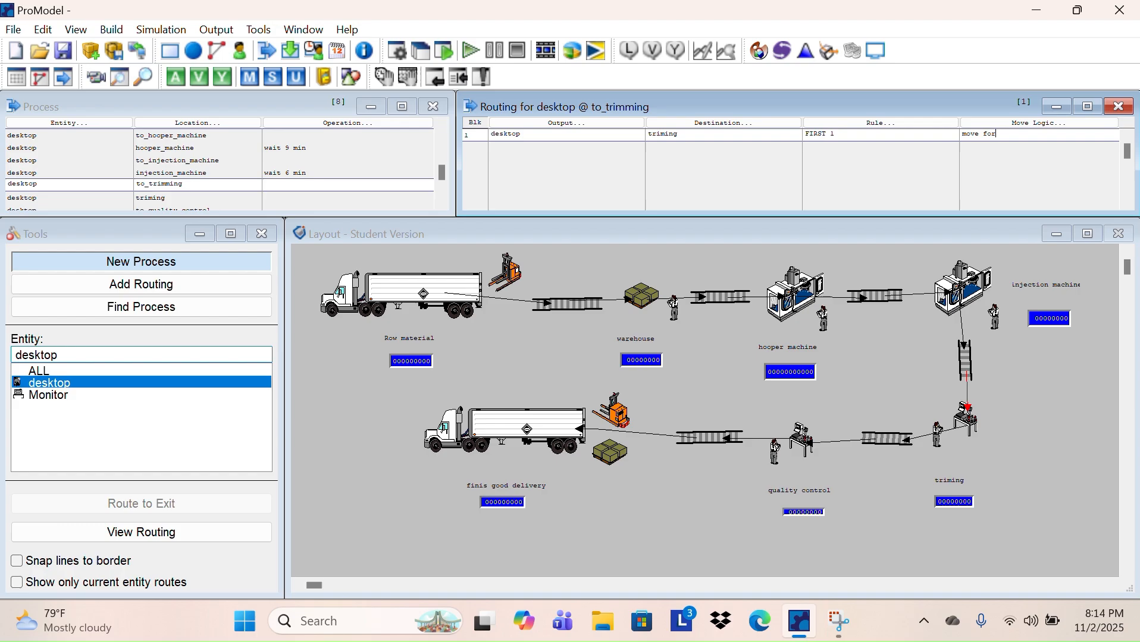
{"action": "left_click", "coordinate": [293, 199]}
{"action": "type", "text": "wait 5 min"}
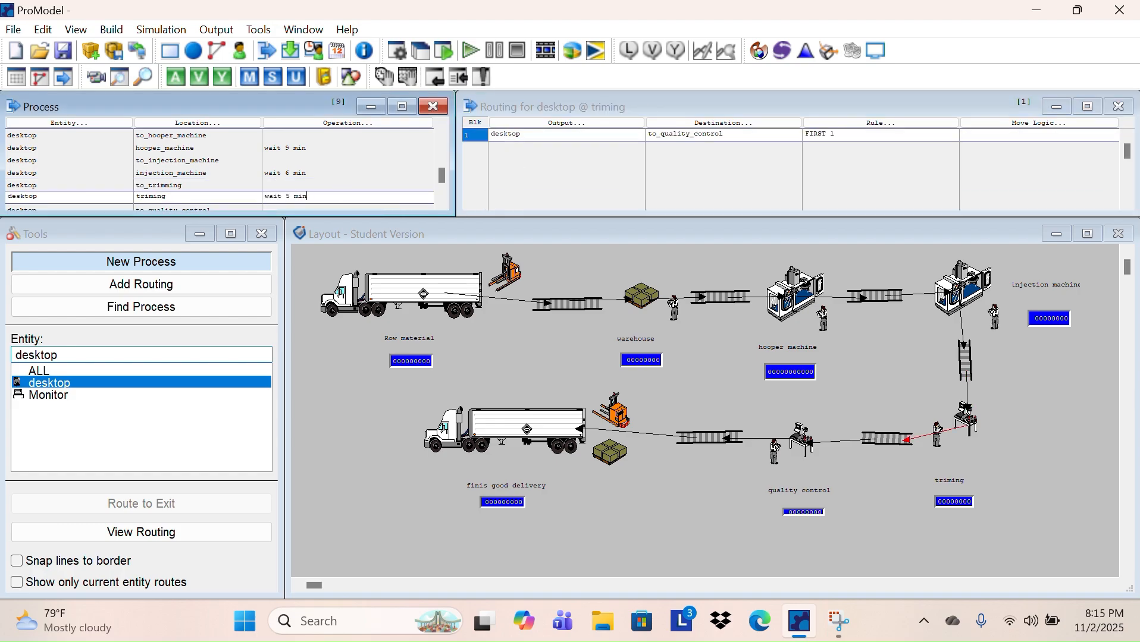
Set the to_quality_control routing's move logic to "move for 3 min" and the quality_control operation to "wait 1 min"
{"action": "left_click", "coordinate": [333, 208]}
{"action": "type", "text": "move for 3 min"}
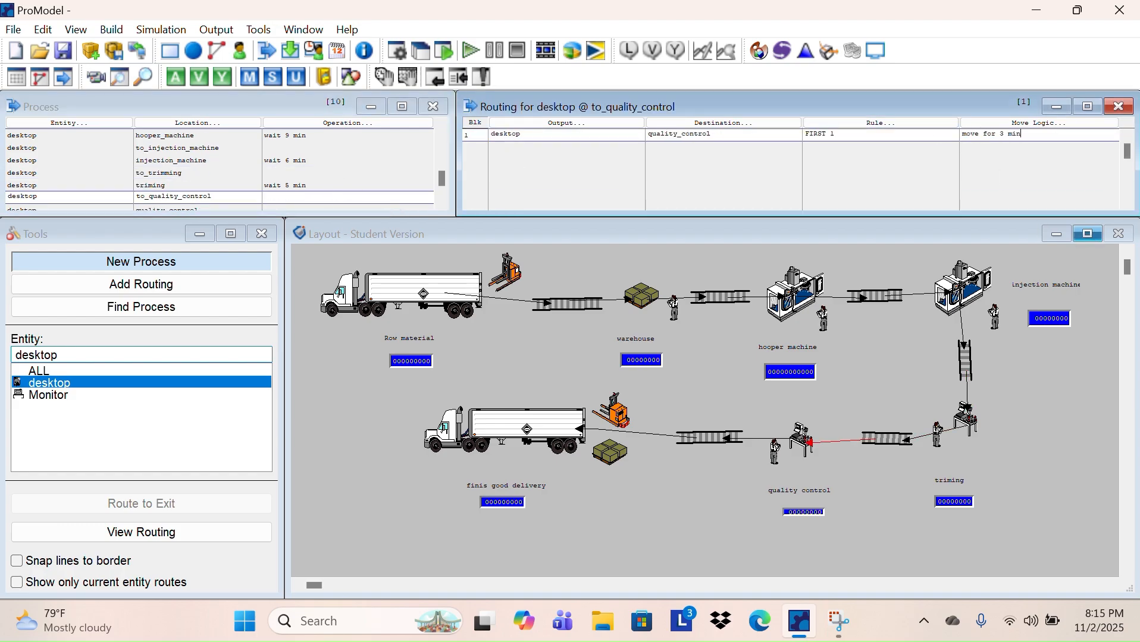
{"action": "left_click", "coordinate": [344, 208]}
{"action": "type", "text": "wait 1 min"}
Set the to_finish_good routing's move logic to "move for 10 min" and the finis_good_delivery operation to "wait 120 min"
{"action": "left_click", "coordinate": [361, 206]}
{"action": "left_click", "coordinate": [979, 135]}
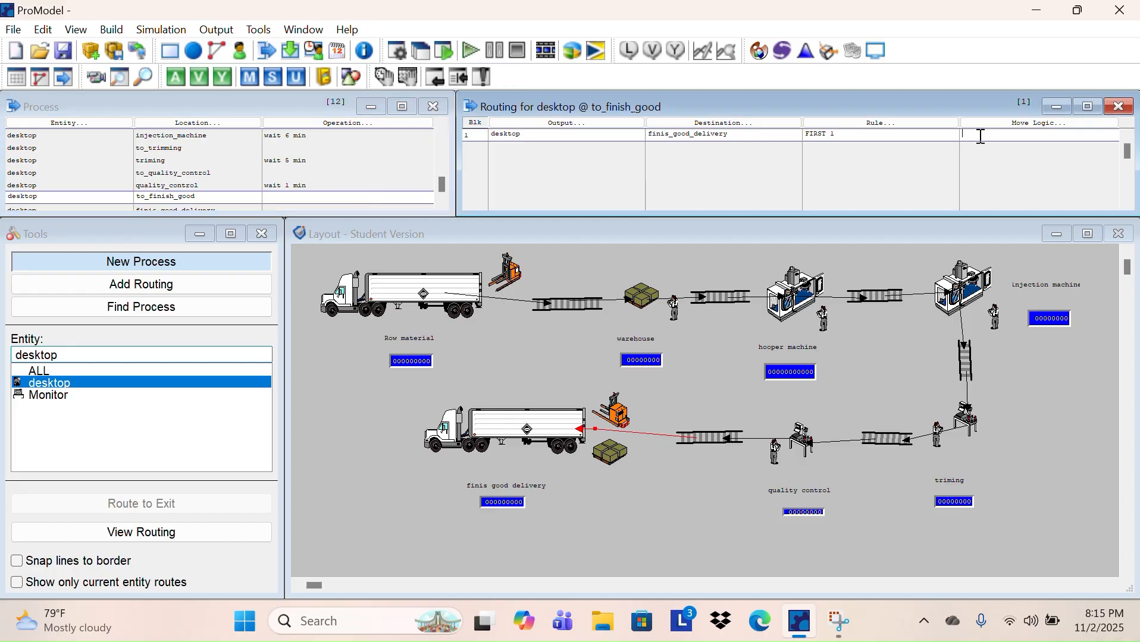
{"action": "type", "text": "move for 10 min"}
{"action": "left_click", "coordinate": [333, 208]}
{"action": "type", "text": "120"}
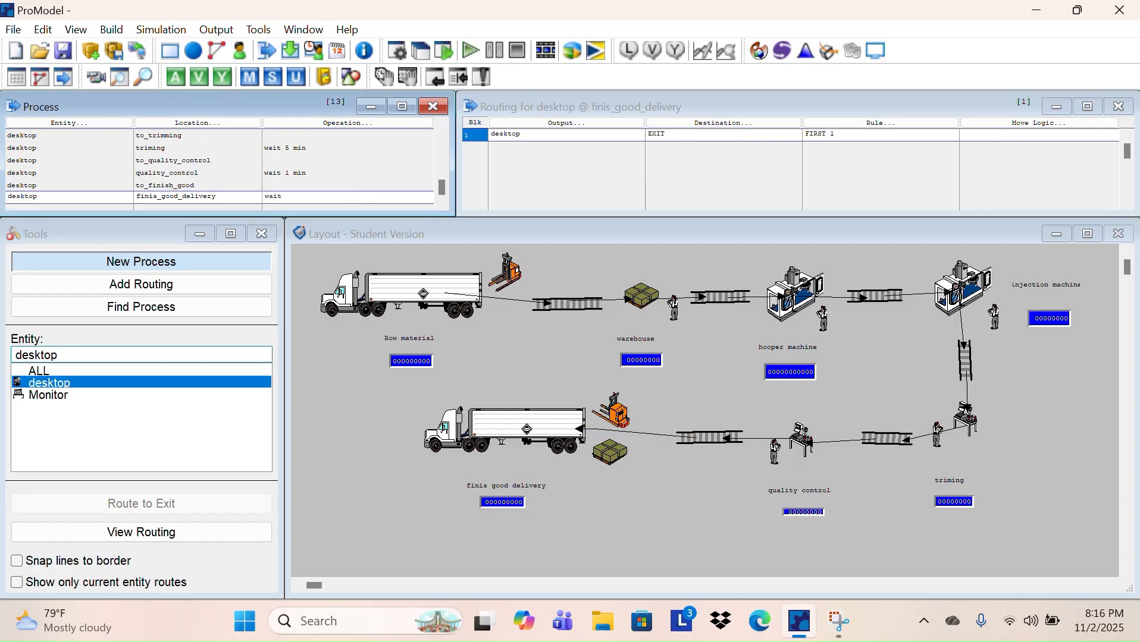
{"action": "type", "text": " 120 min"}
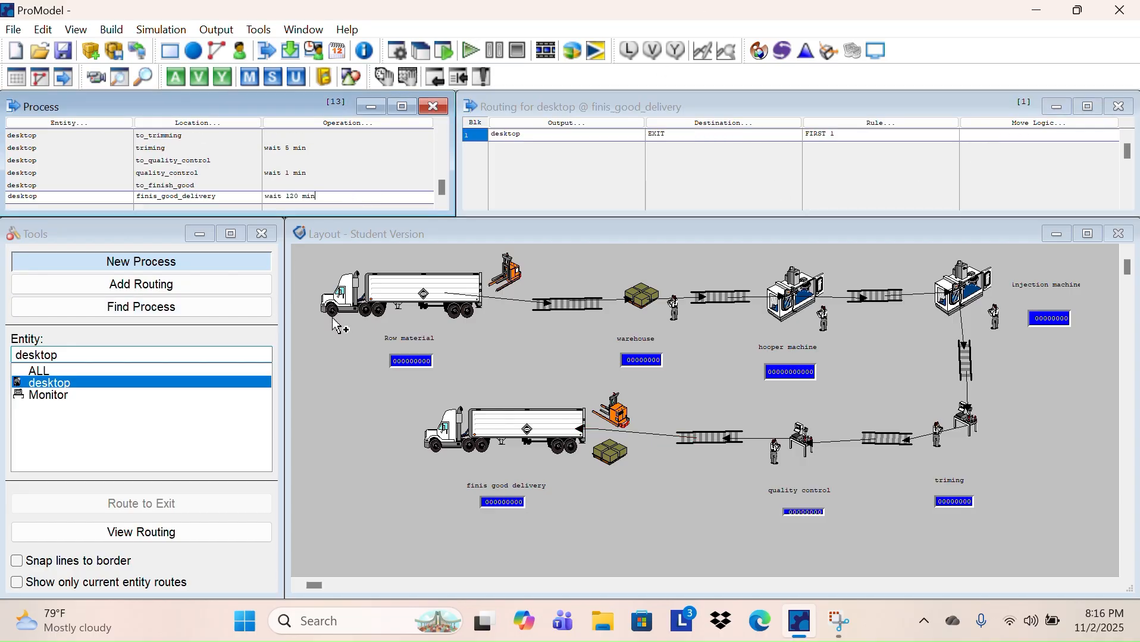
In the locations table, set the capacity of Row_material to 75 and of to_warehouse to 1
{"action": "left_click", "coordinate": [117, 32]}
{"action": "left_click", "coordinate": [157, 59]}
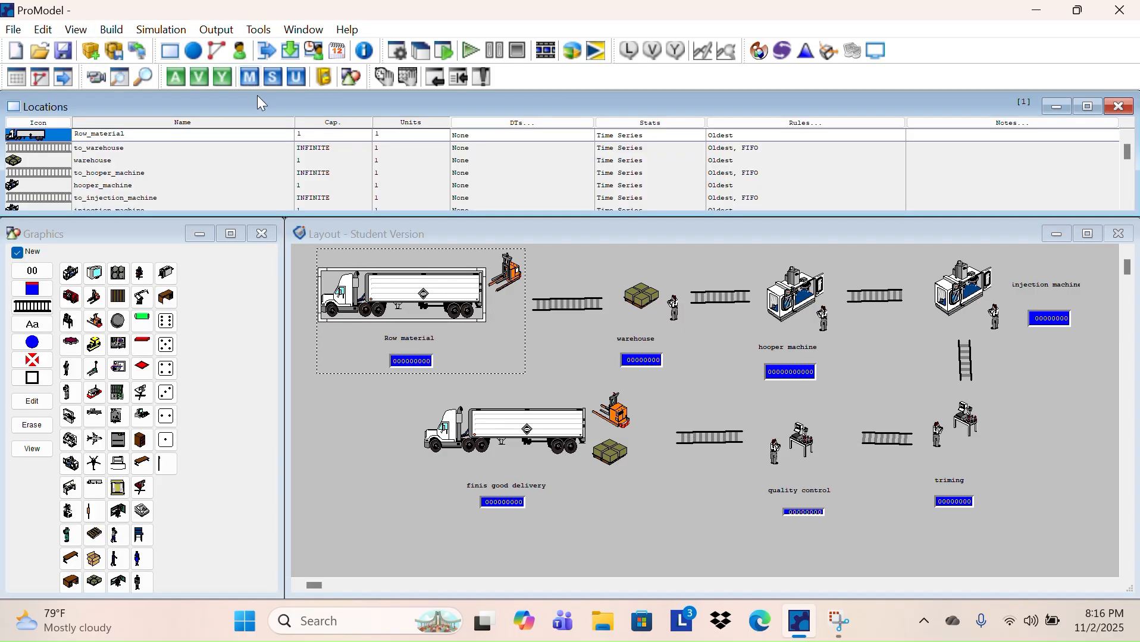
{"action": "left_click", "coordinate": [321, 134]}
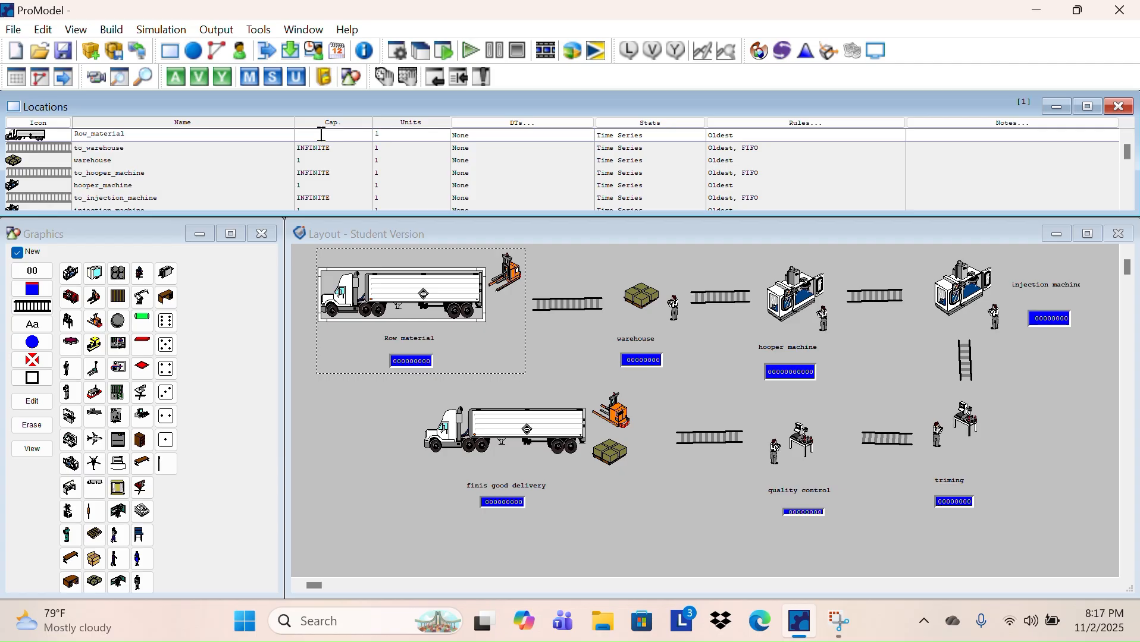
{"action": "type", "text": "75"}
{"action": "key", "text": "Return"}
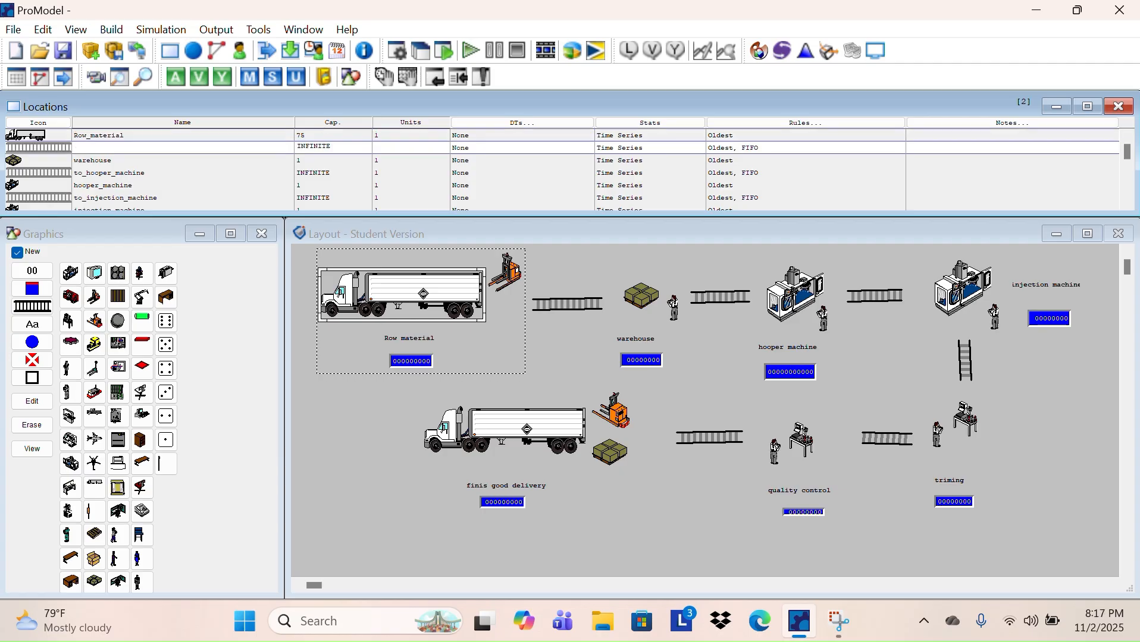
{"action": "type", "text": "1"}
{"action": "key", "text": "Return"}
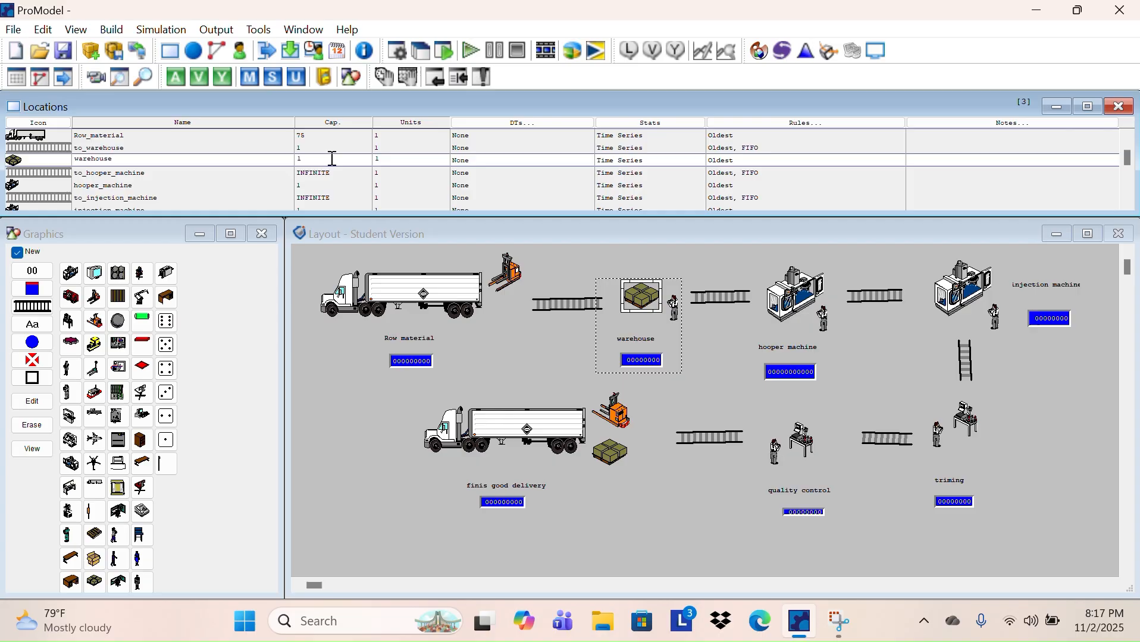
Set the location capacities: warehouse 70, to_hooper_machine 1, hooper_machine 95 and to_injection_machine 1
{"action": "type", "text": "70"}
{"action": "key", "text": "Return"}
{"action": "type", "text": "1"}
{"action": "key", "text": "Return"}
{"action": "type", "text": "95"}
{"action": "key", "text": "Return"}
{"action": "type", "text": "1"}
{"action": "key", "text": "Return"}
Set the location capacities: injection_machine 90, to_trimming 1, triming 75 and to_quality_control 1
{"action": "type", "text": "90"}
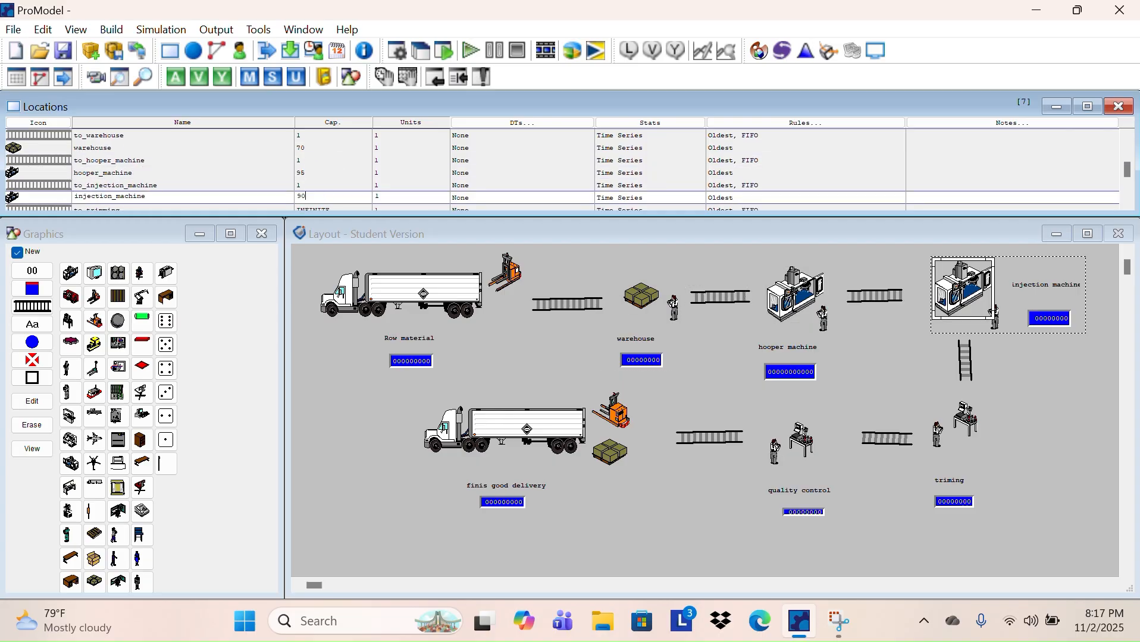
{"action": "key", "text": "Return"}
{"action": "key", "text": "Return"}
{"action": "type", "text": "75"}
{"action": "key", "text": "Return"}
{"action": "key", "text": "Return"}
Set the location capacities: quality_control 80, to_finish_good 1 and finis_good_delivery 90
{"action": "type", "text": "80"}
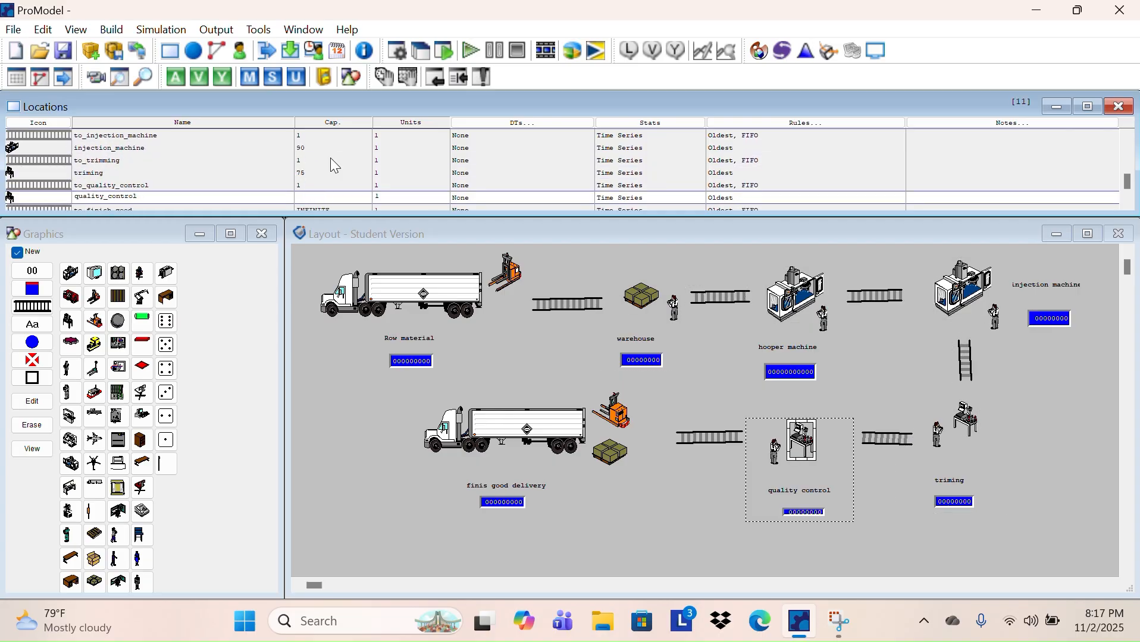
{"action": "key", "text": "Return"}
{"action": "key", "text": "Return"}
{"action": "type", "text": "90"}
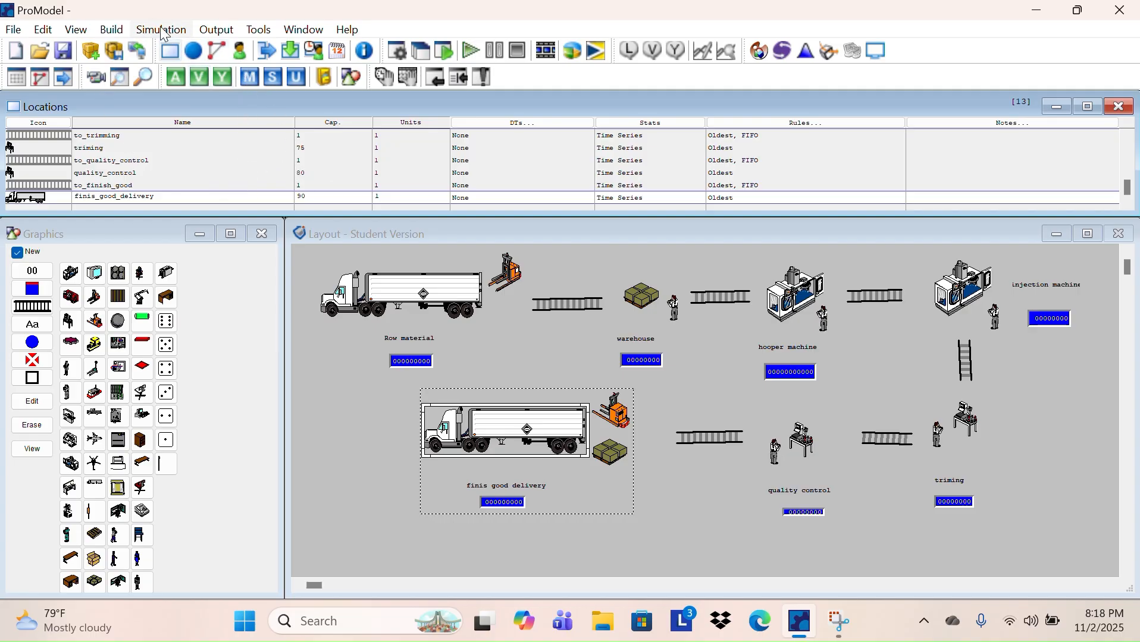
Review the desktop processing records, and open the arrivals table
{"action": "left_click", "coordinate": [112, 29]}
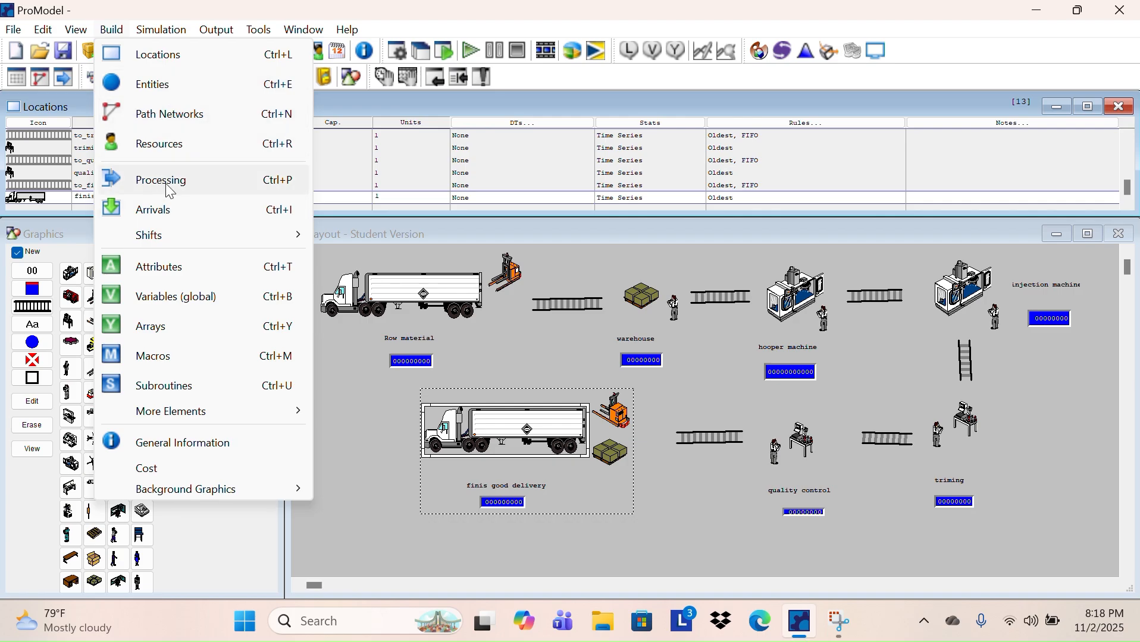
{"action": "left_click", "coordinate": [160, 179]}
{"action": "left_click", "coordinate": [119, 32]}
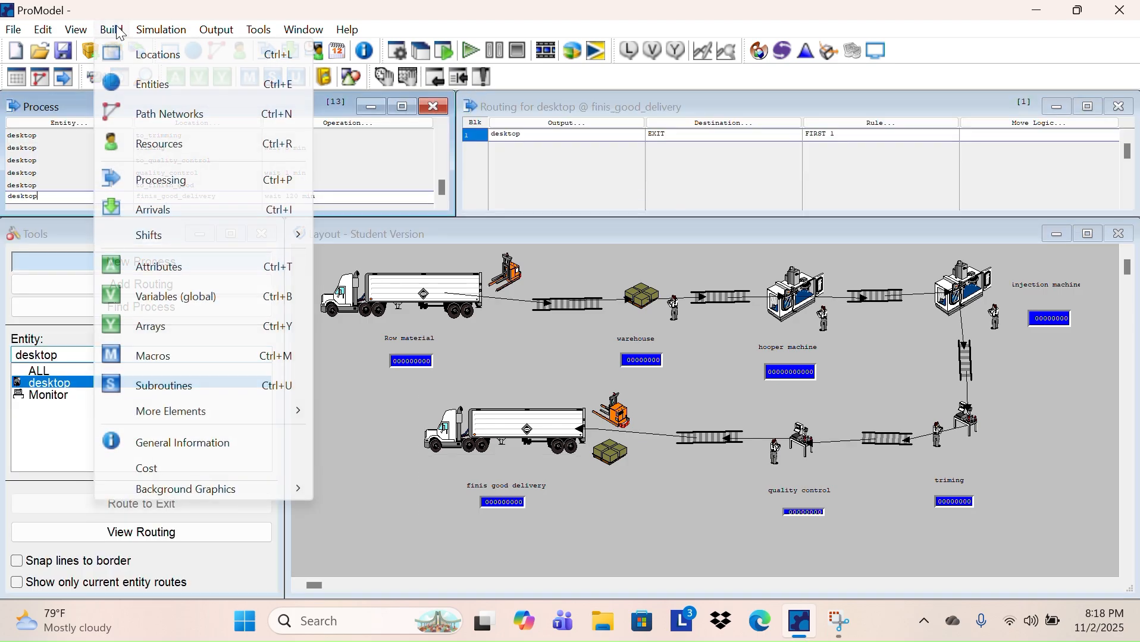
{"action": "left_click", "coordinate": [149, 210]}
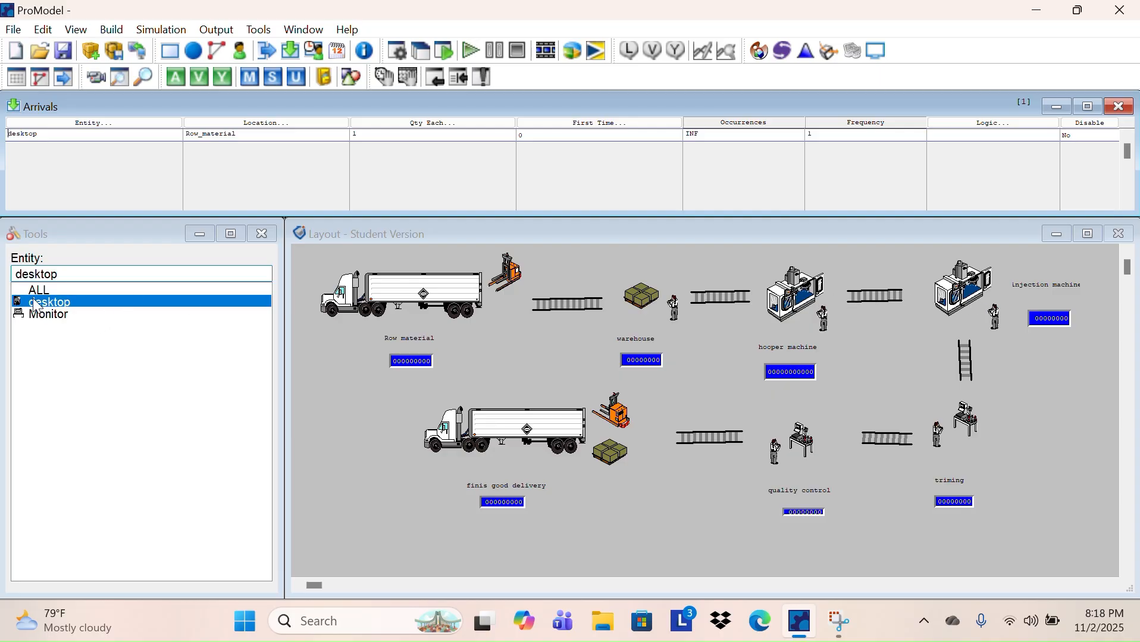
Try adding a second desktop arrival at injection_machine, and delete that arrival record
{"action": "left_click", "coordinate": [67, 320]}
{"action": "left_click", "coordinate": [70, 304]}
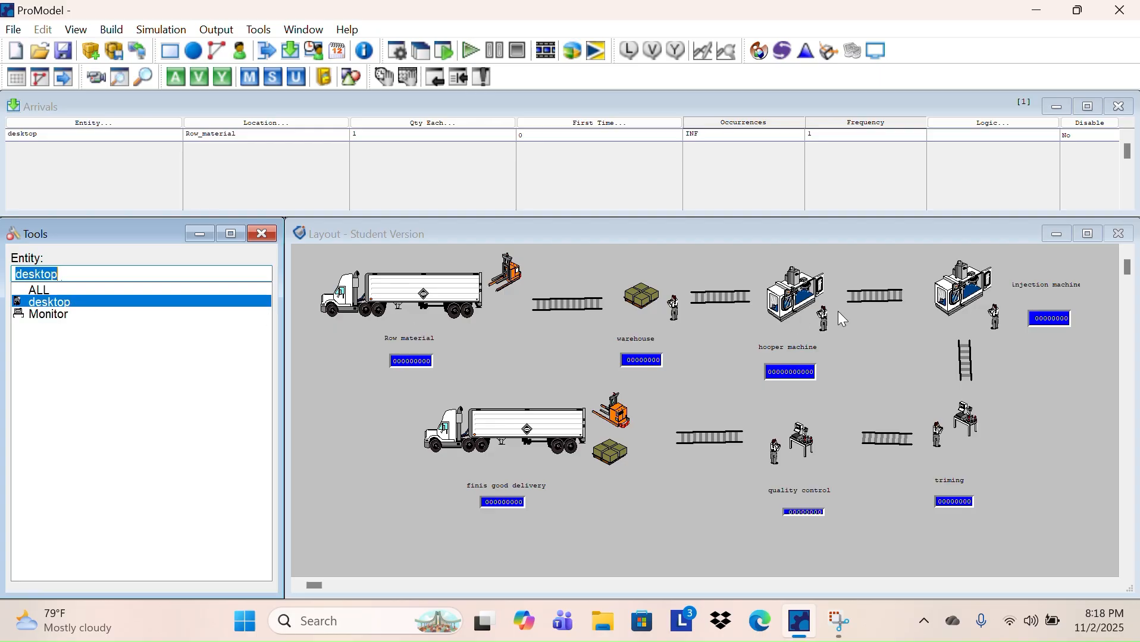
{"action": "left_click", "coordinate": [967, 305]}
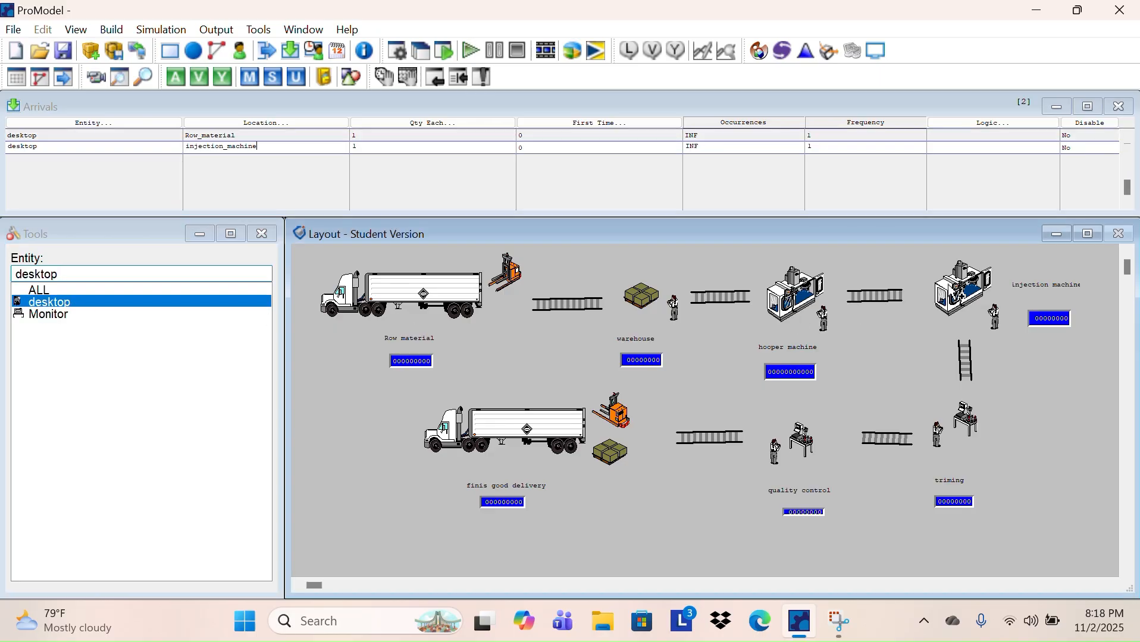
{"action": "left_click", "coordinate": [120, 150]}
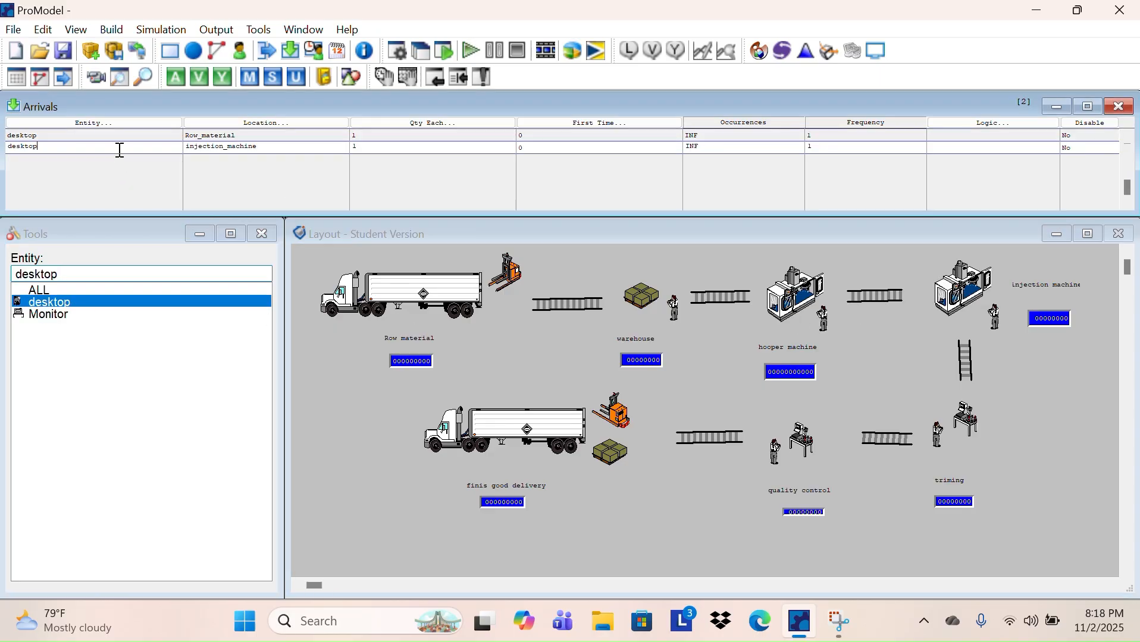
{"action": "left_click", "coordinate": [43, 30]}
{"action": "left_click", "coordinate": [60, 51]}
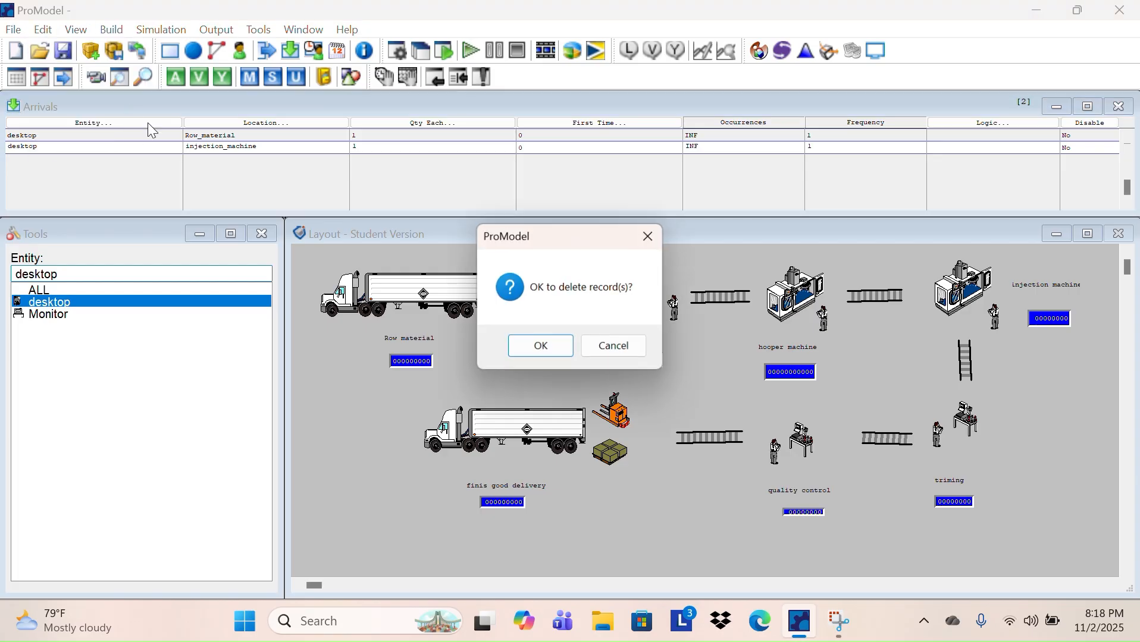
{"action": "left_click", "coordinate": [535, 348]}
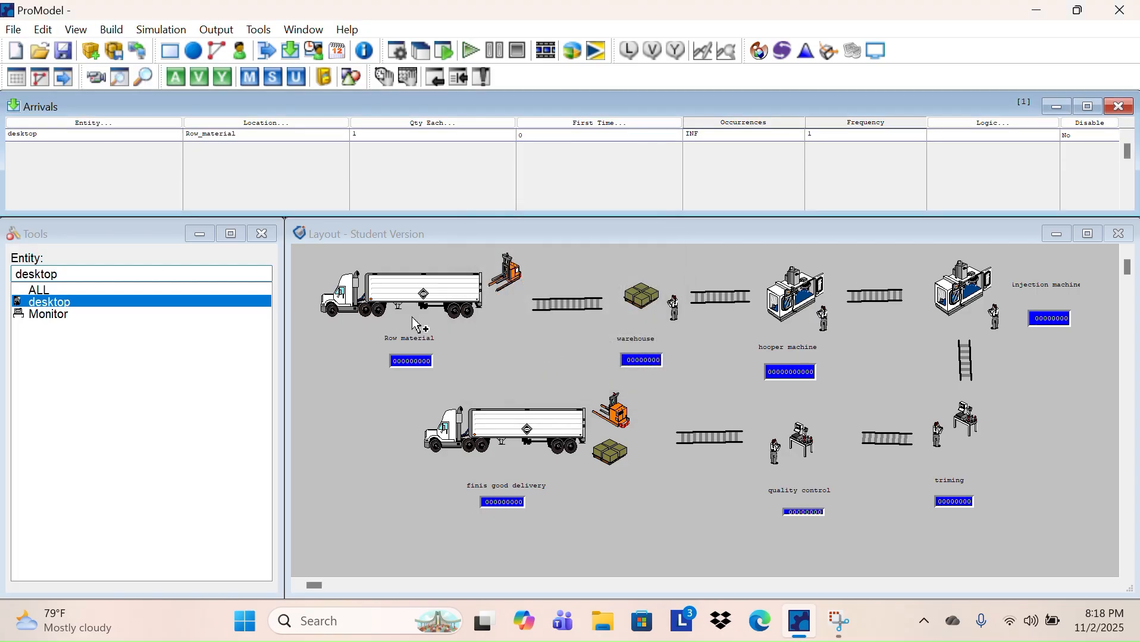
In the processing records, change the routing output of desktop at injection_machine to Monitor_
{"action": "left_click", "coordinate": [118, 31]}
{"action": "left_click", "coordinate": [186, 189]}
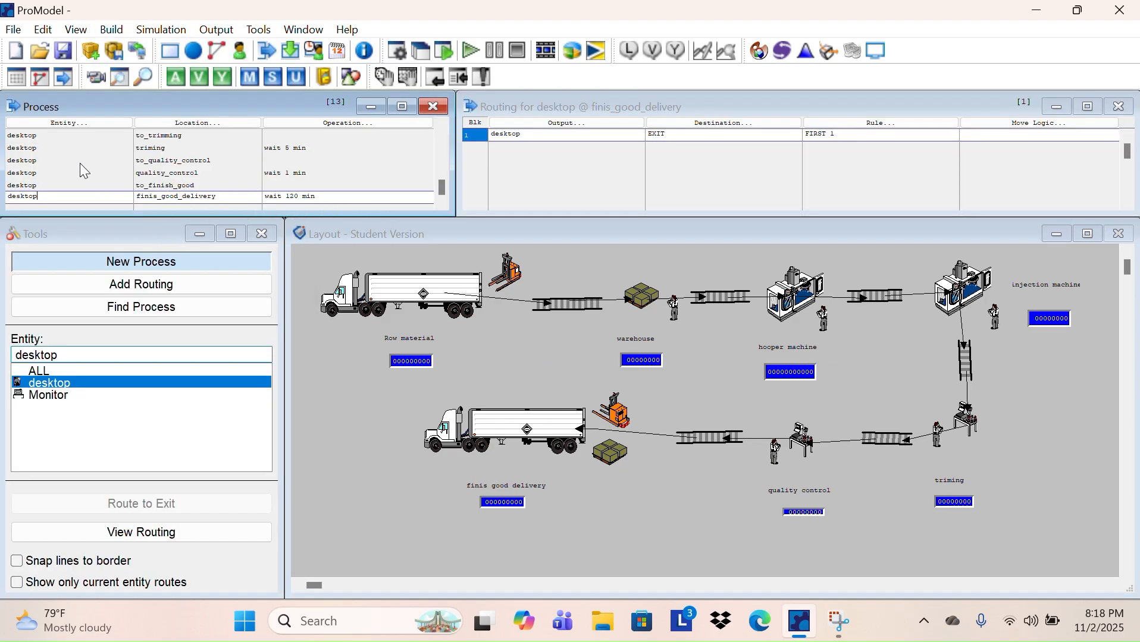
{"action": "left_click", "coordinate": [962, 296]}
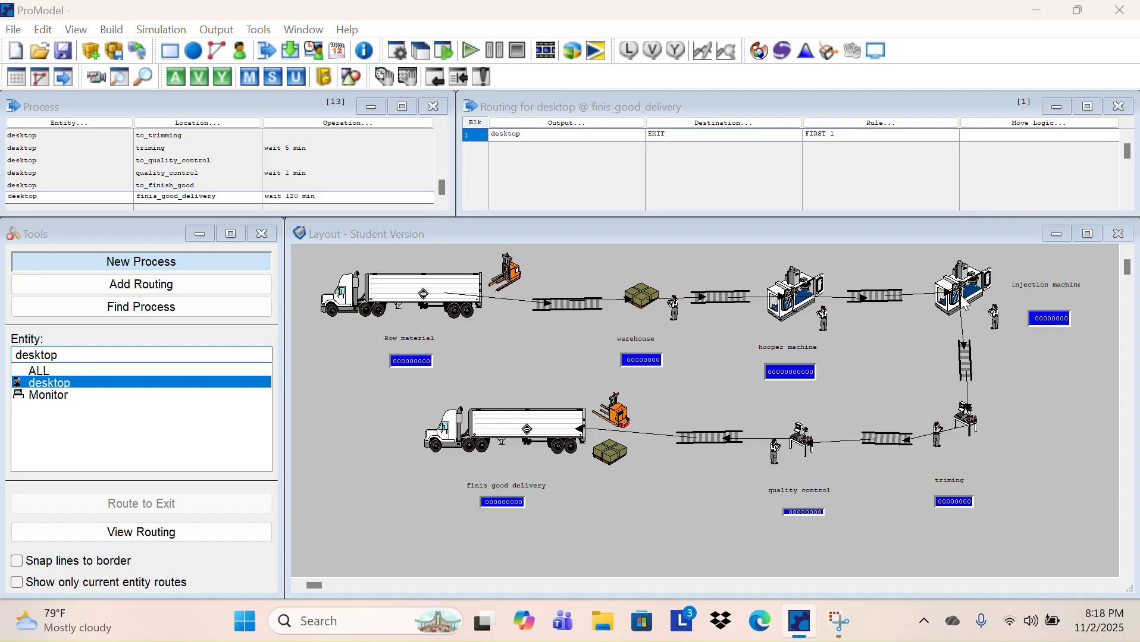
{"action": "left_click", "coordinate": [696, 374]}
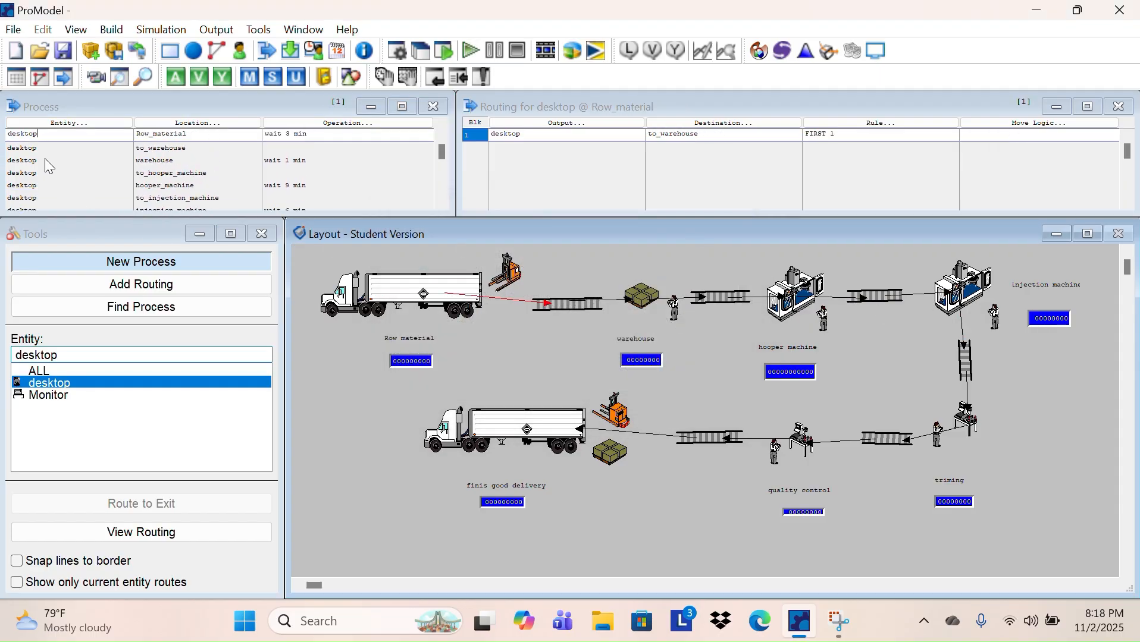
{"action": "scroll", "coordinate": [45, 158], "scroll_direction": "up", "scroll_amount": 4}
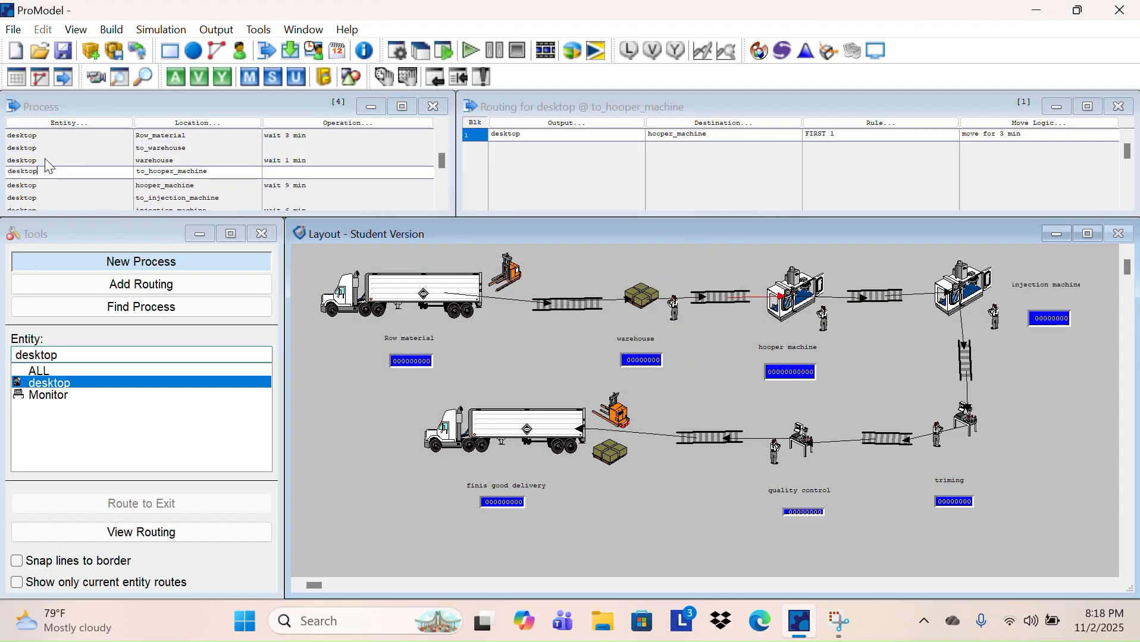
{"action": "left_click", "coordinate": [50, 199]}
{"action": "left_click", "coordinate": [84, 207]}
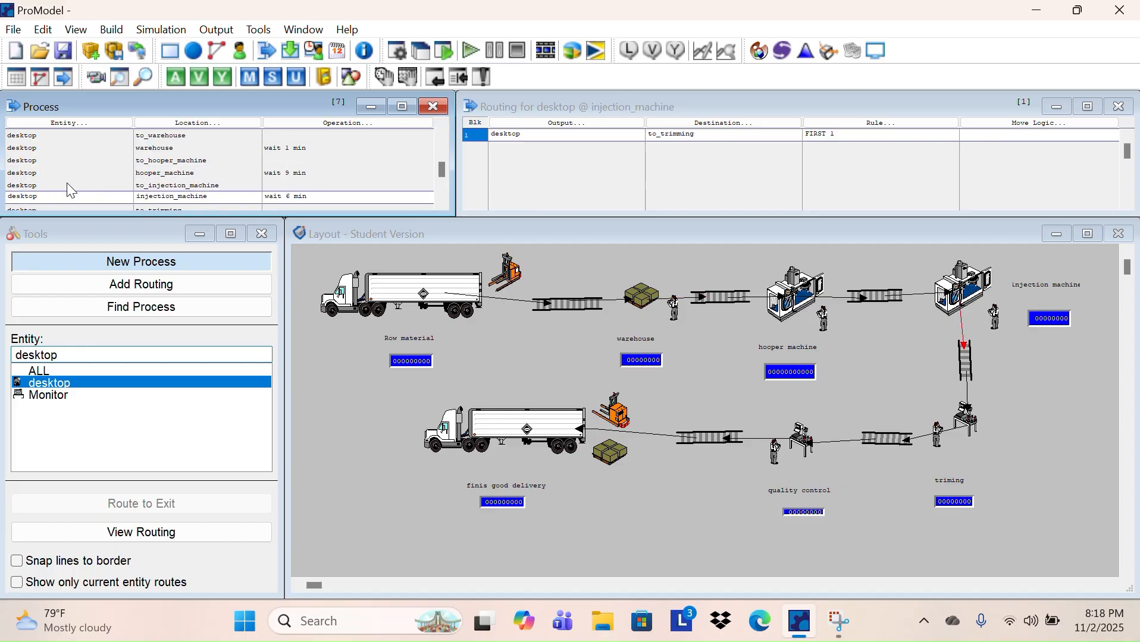
{"action": "left_click", "coordinate": [54, 201]}
{"action": "left_click_drag", "start_coordinate": [527, 137], "coordinate": [497, 140]}
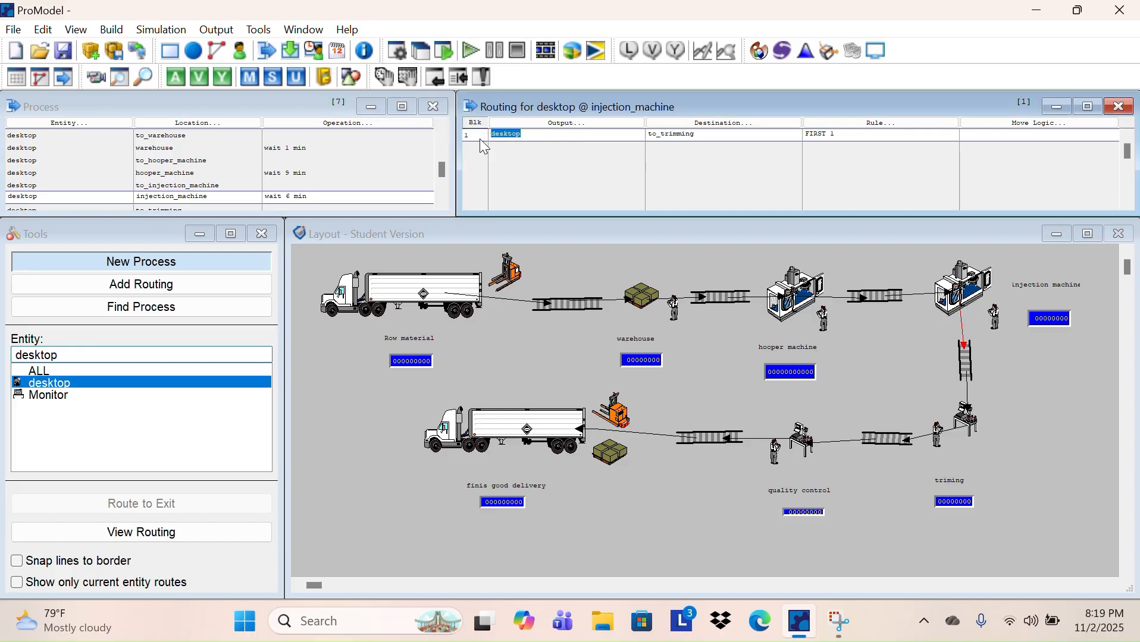
{"action": "left_click", "coordinate": [59, 397]}
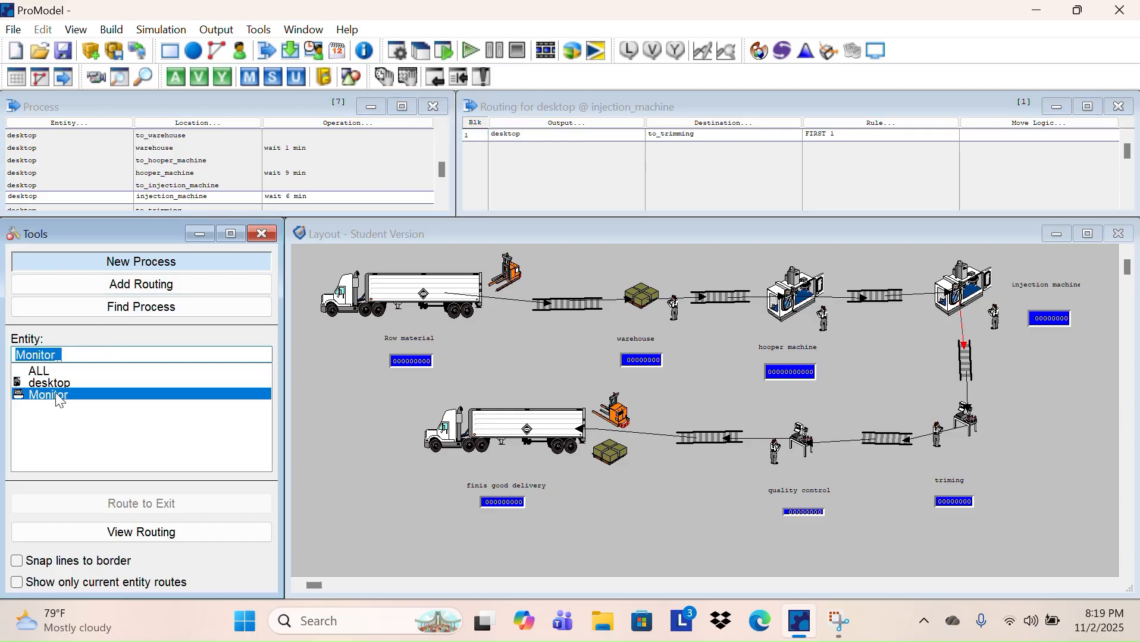
{"action": "left_click", "coordinate": [530, 137]}
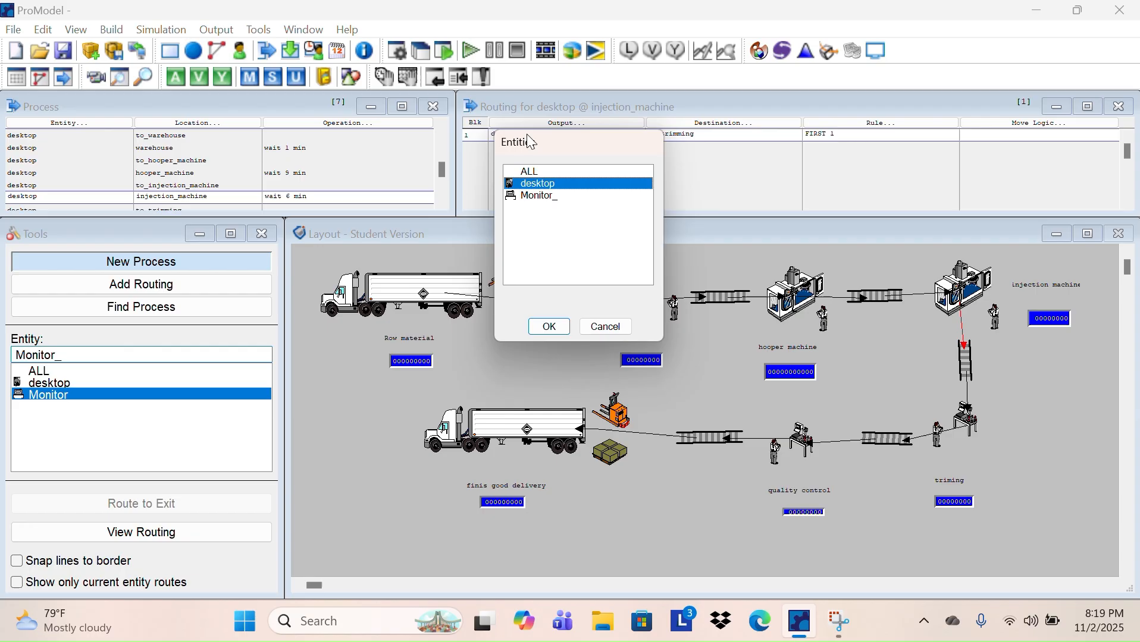
{"action": "left_click", "coordinate": [543, 198]}
{"action": "double_click", "coordinate": [543, 197]}
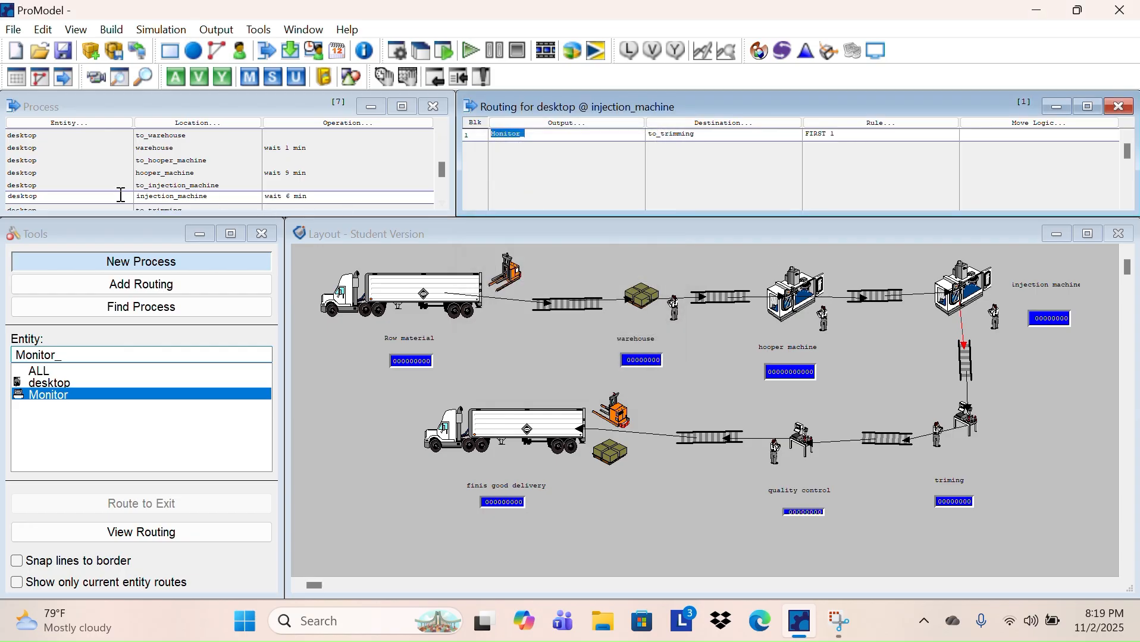
Change both the process entity and the routing output of the to_trimming record to Monitor_
{"action": "scroll", "coordinate": [95, 195], "scroll_direction": "down", "scroll_amount": 1}
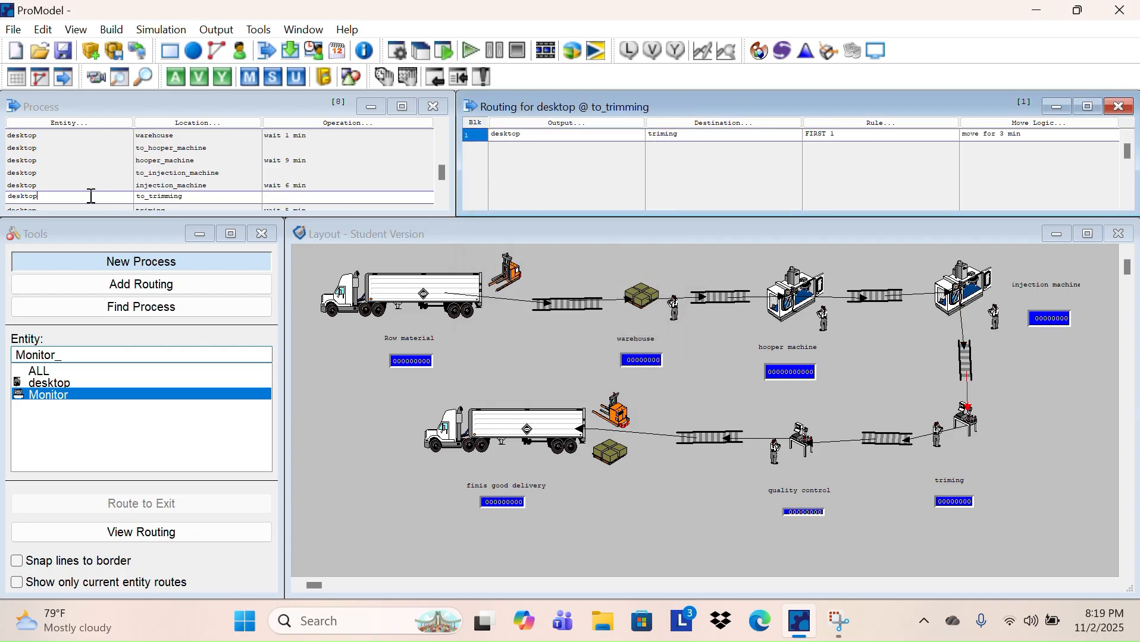
{"action": "left_click", "coordinate": [86, 196]}
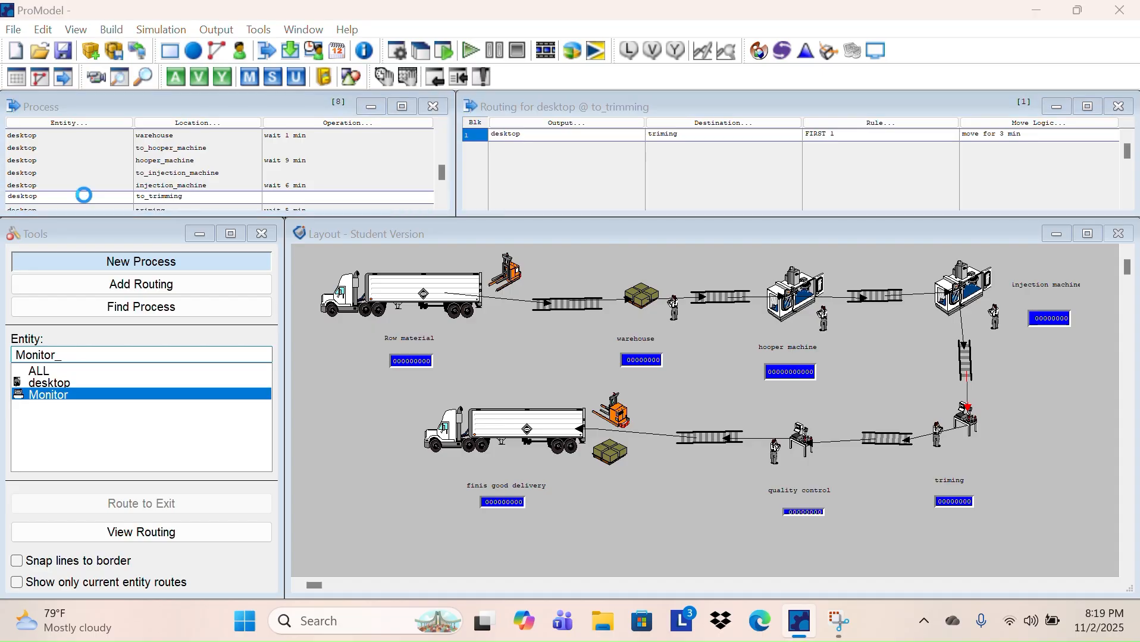
{"action": "left_click", "coordinate": [71, 257]}
{"action": "double_click", "coordinate": [70, 257]}
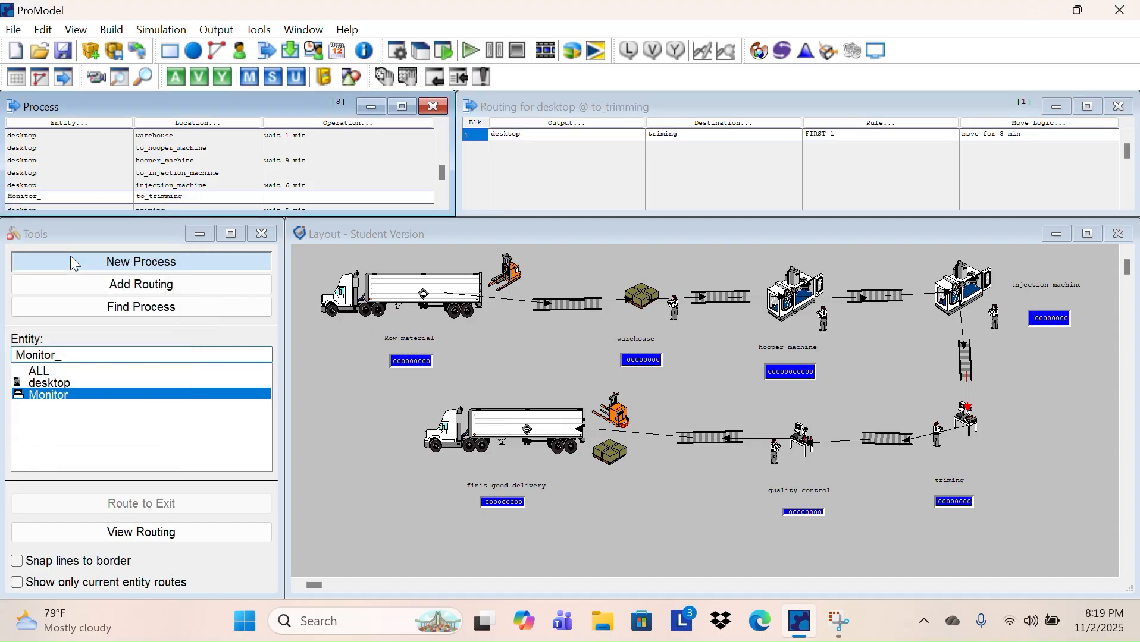
{"action": "left_click", "coordinate": [512, 136]}
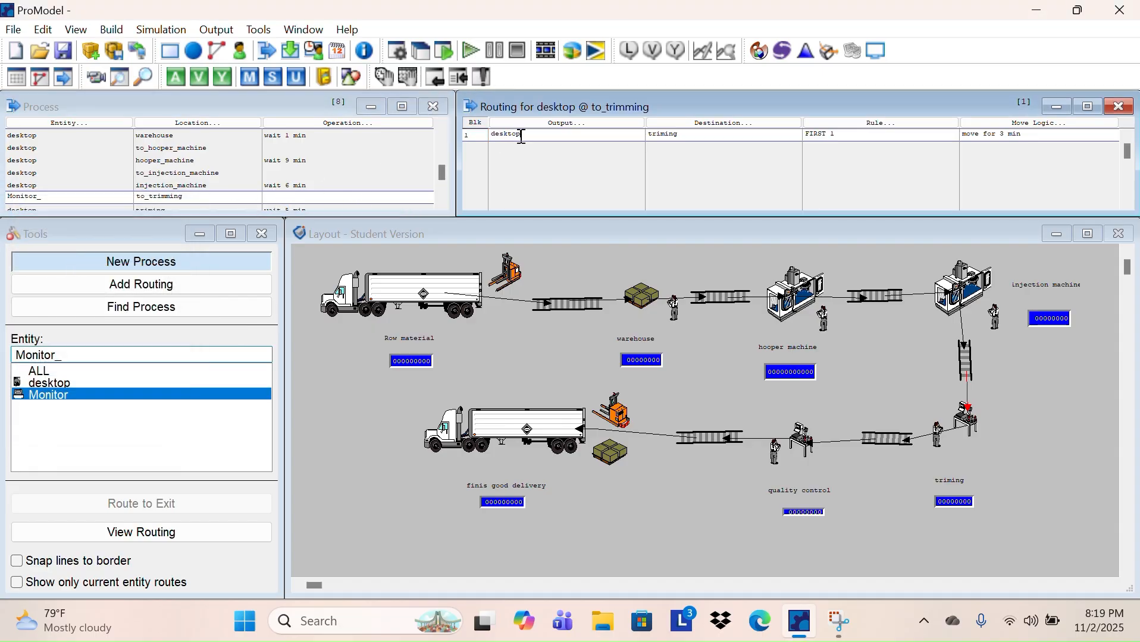
{"action": "left_click", "coordinate": [537, 198]}
{"action": "double_click", "coordinate": [537, 197]}
Change both the process entity and the routing output of the triming record to Monitor_
{"action": "scroll", "coordinate": [125, 188], "scroll_direction": "down", "scroll_amount": 1}
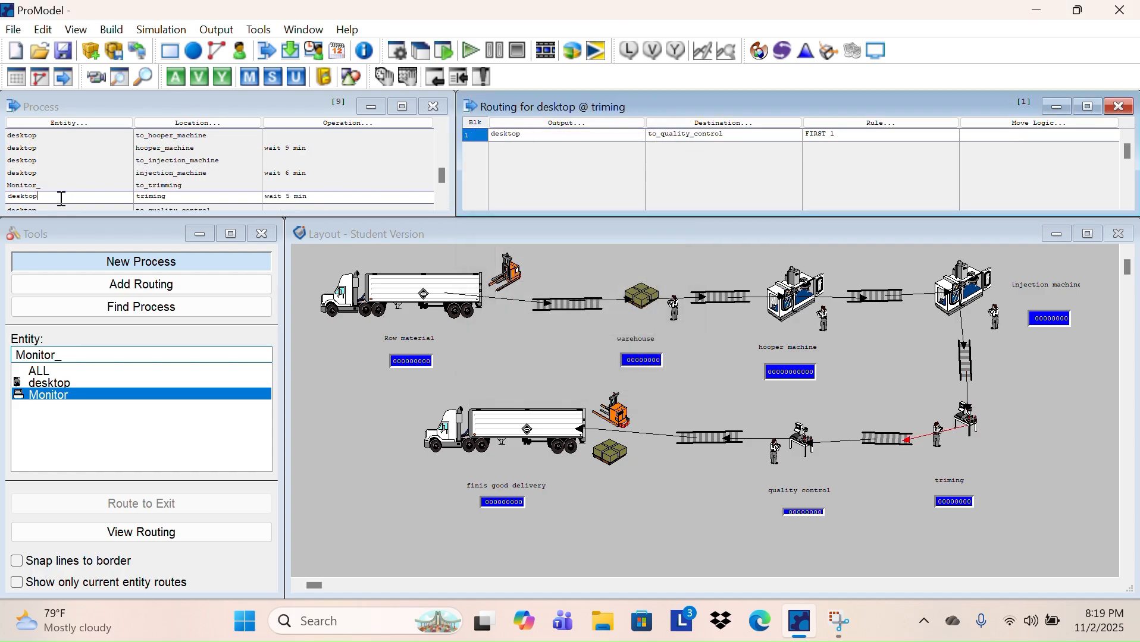
{"action": "left_click", "coordinate": [61, 199]}
{"action": "double_click", "coordinate": [65, 257]}
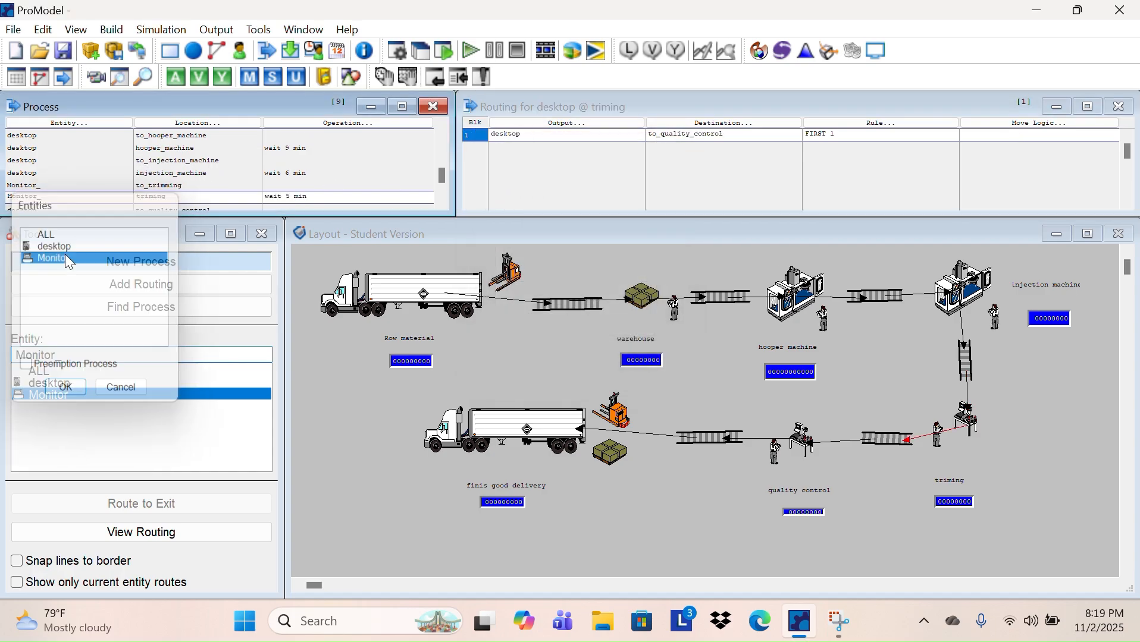
{"action": "left_click", "coordinate": [528, 136]}
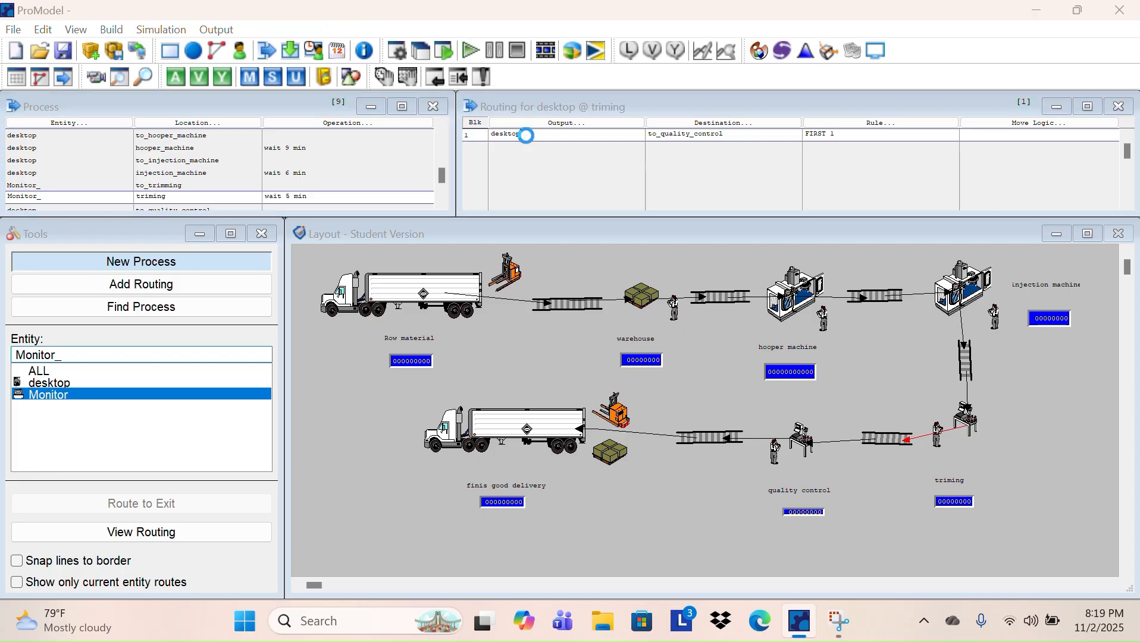
{"action": "left_click", "coordinate": [533, 195]}
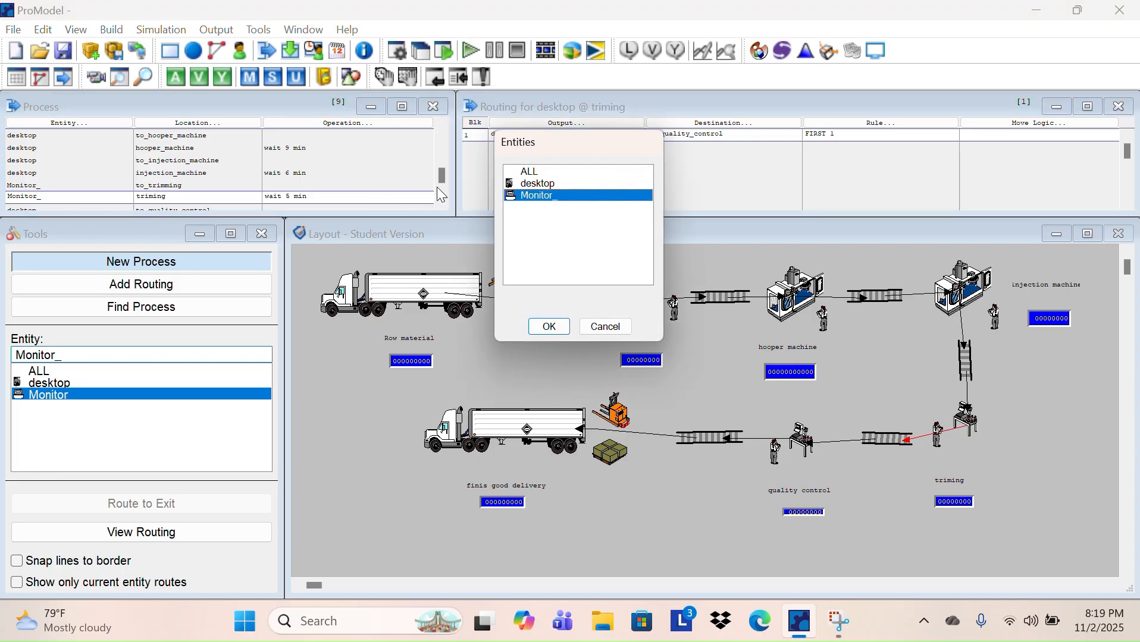
{"action": "double_click", "coordinate": [521, 197]}
Change both the process entity and the routing output of the to_quality_control record to Monitor_
{"action": "left_click", "coordinate": [443, 200]}
{"action": "left_click", "coordinate": [77, 198]}
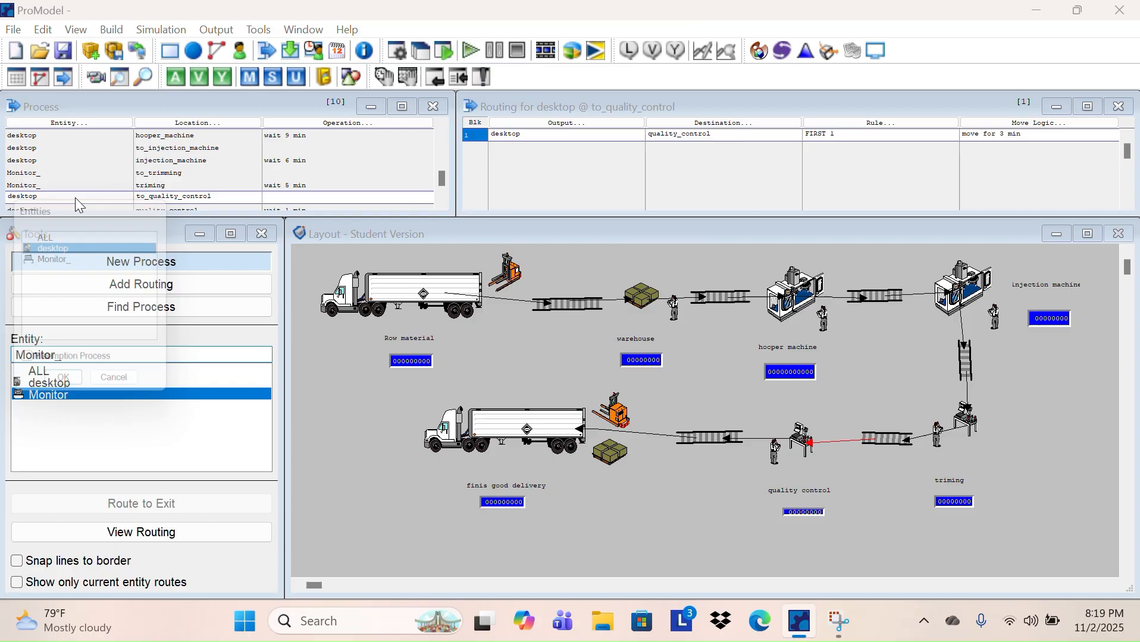
{"action": "left_click", "coordinate": [113, 258]}
{"action": "double_click", "coordinate": [116, 264]}
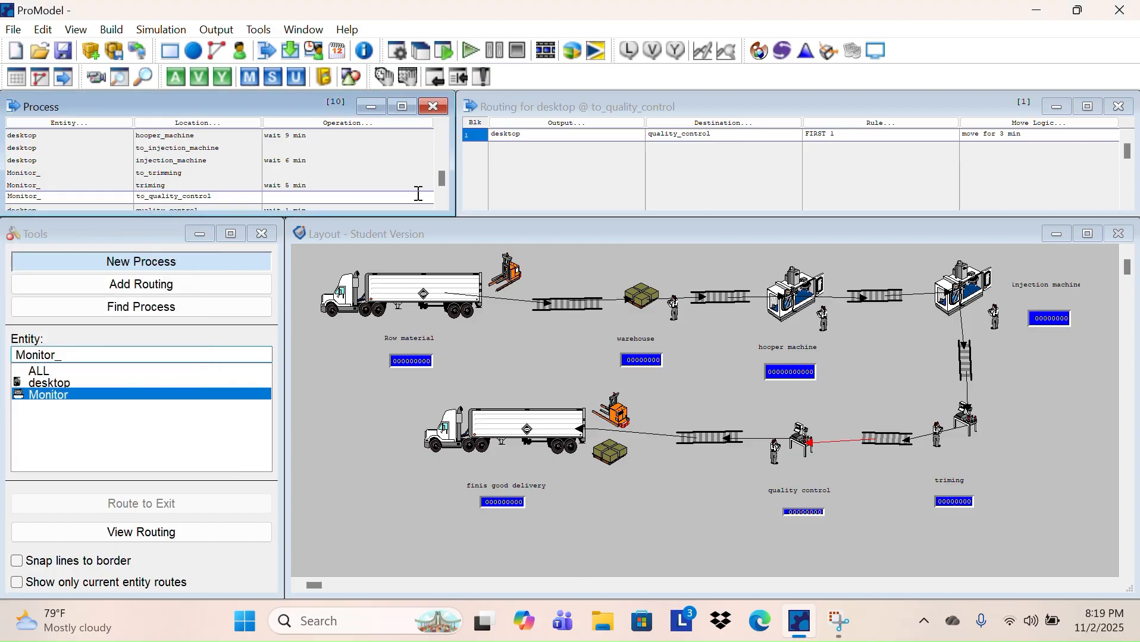
{"action": "left_click", "coordinate": [530, 135]}
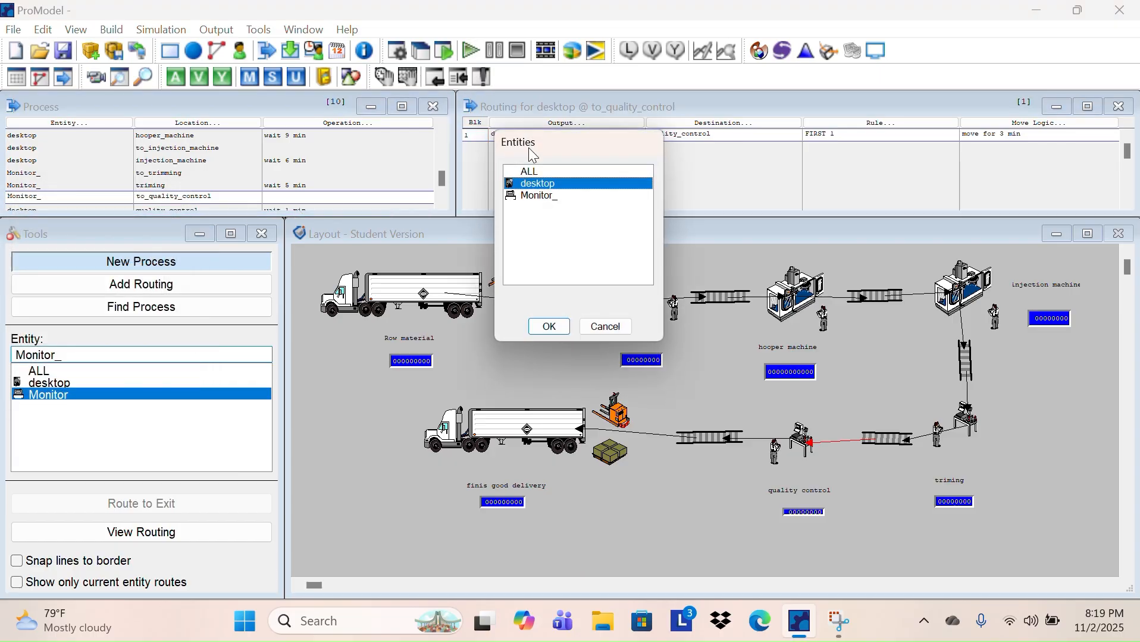
{"action": "left_click", "coordinate": [534, 196]}
{"action": "double_click", "coordinate": [534, 197]}
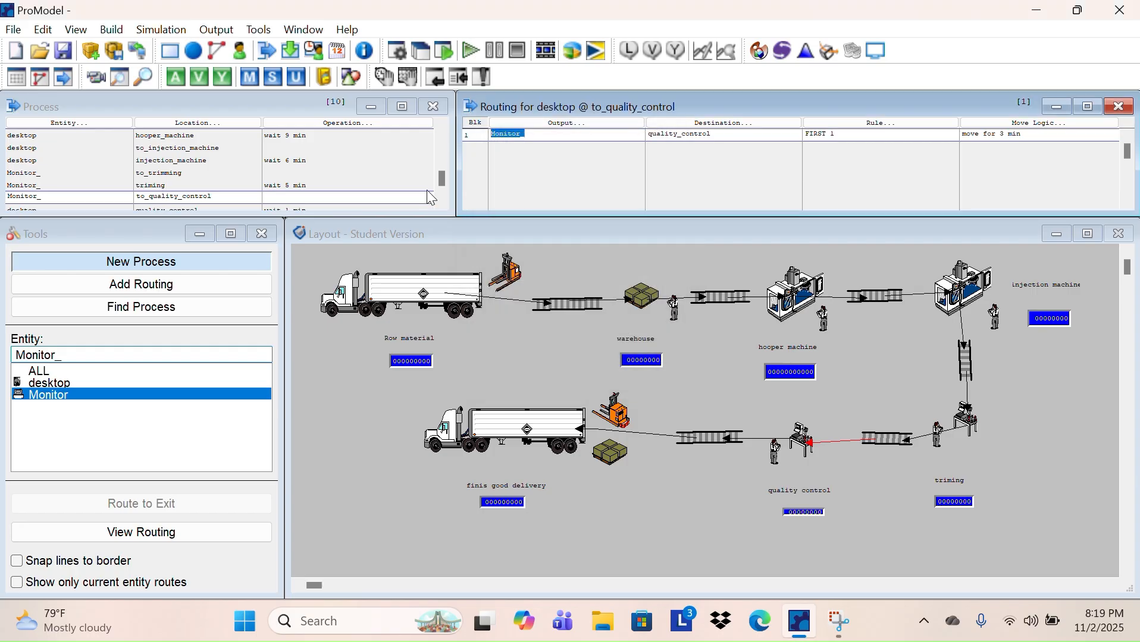
Change both the process entity and the routing output of the quality_control record to Monitor_
{"action": "left_click", "coordinate": [77, 205]}
{"action": "left_click", "coordinate": [74, 198]}
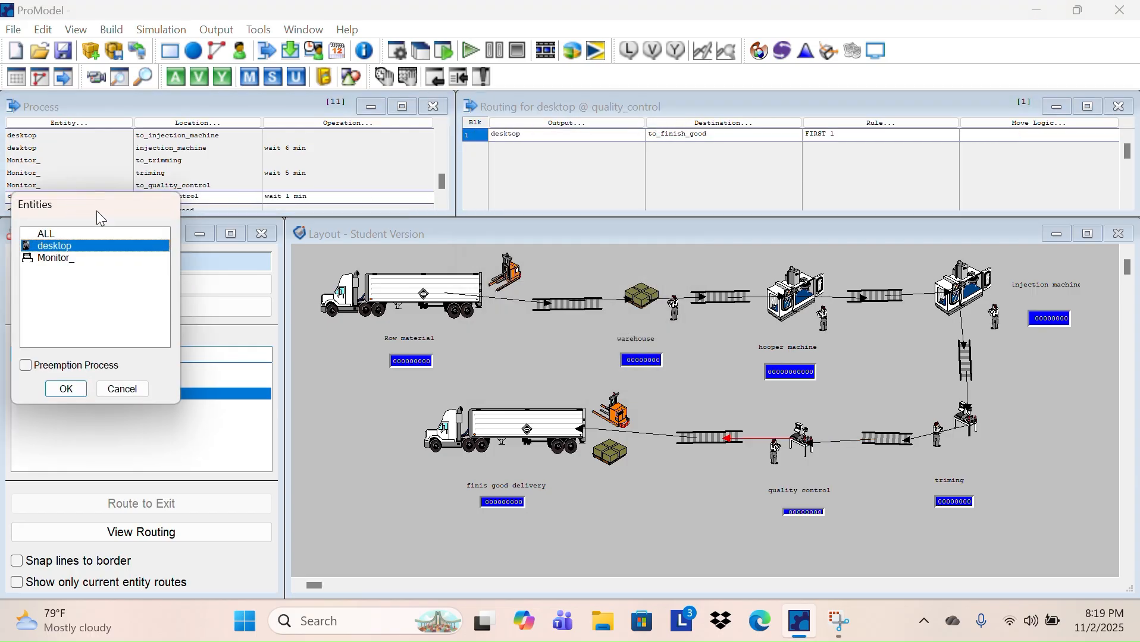
{"action": "double_click", "coordinate": [88, 260]}
{"action": "left_click", "coordinate": [541, 135]}
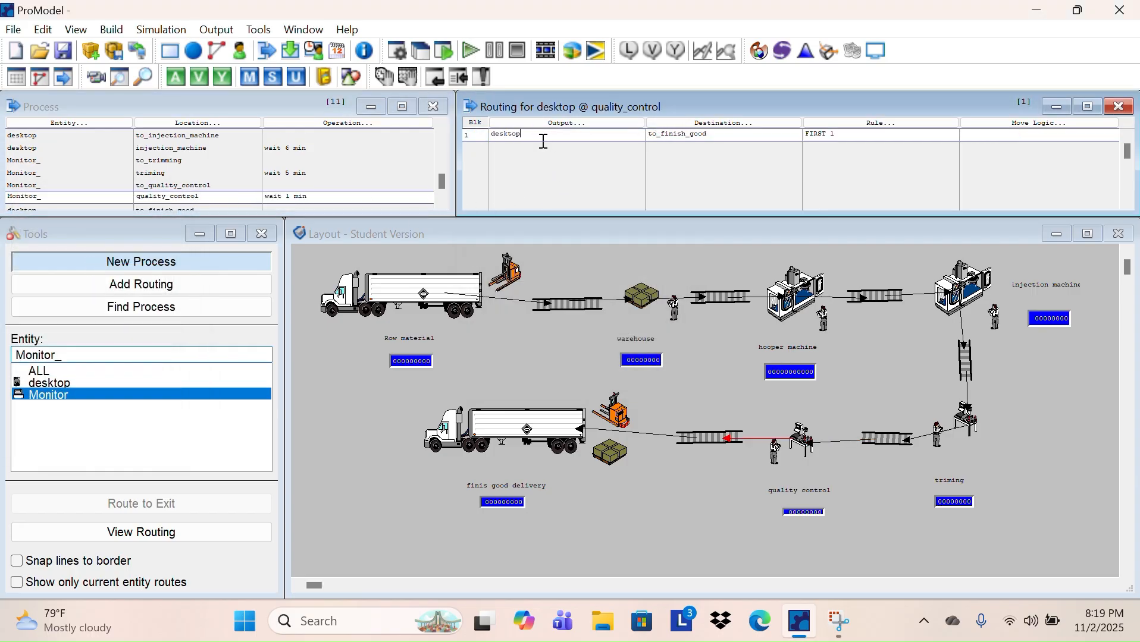
{"action": "left_click", "coordinate": [543, 197]}
{"action": "double_click", "coordinate": [541, 198]}
Change both the process entity and the routing output of the to_finish_good record to Monitor_
{"action": "left_click", "coordinate": [65, 191]}
{"action": "left_click", "coordinate": [66, 198]}
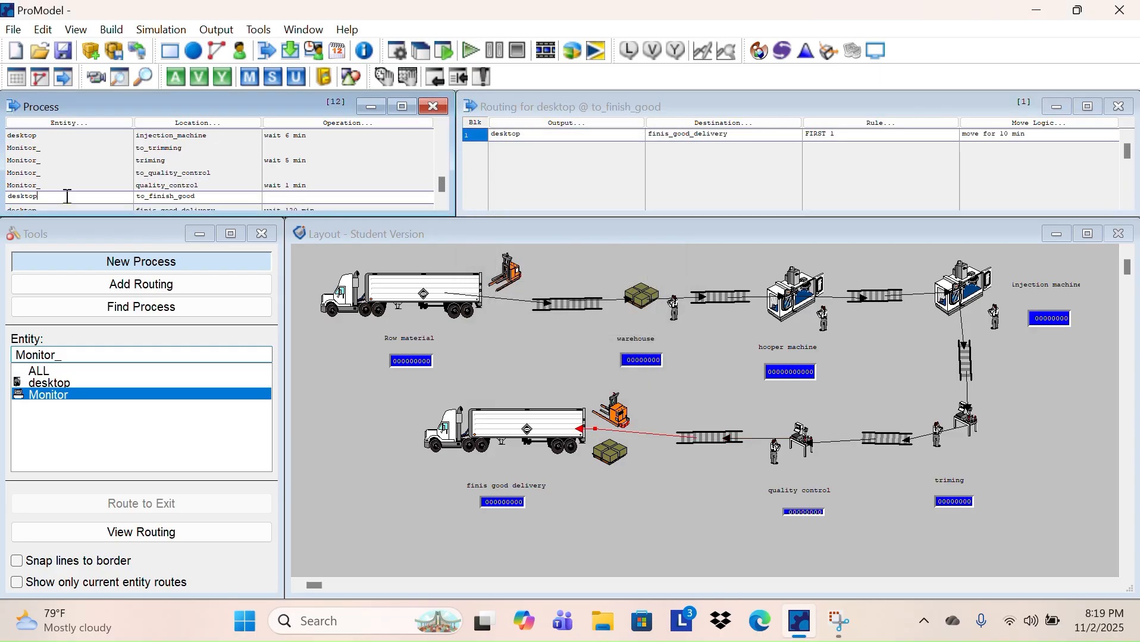
{"action": "left_click", "coordinate": [67, 196]}
{"action": "left_click", "coordinate": [88, 258]}
{"action": "double_click", "coordinate": [88, 257]}
{"action": "left_click", "coordinate": [549, 136]}
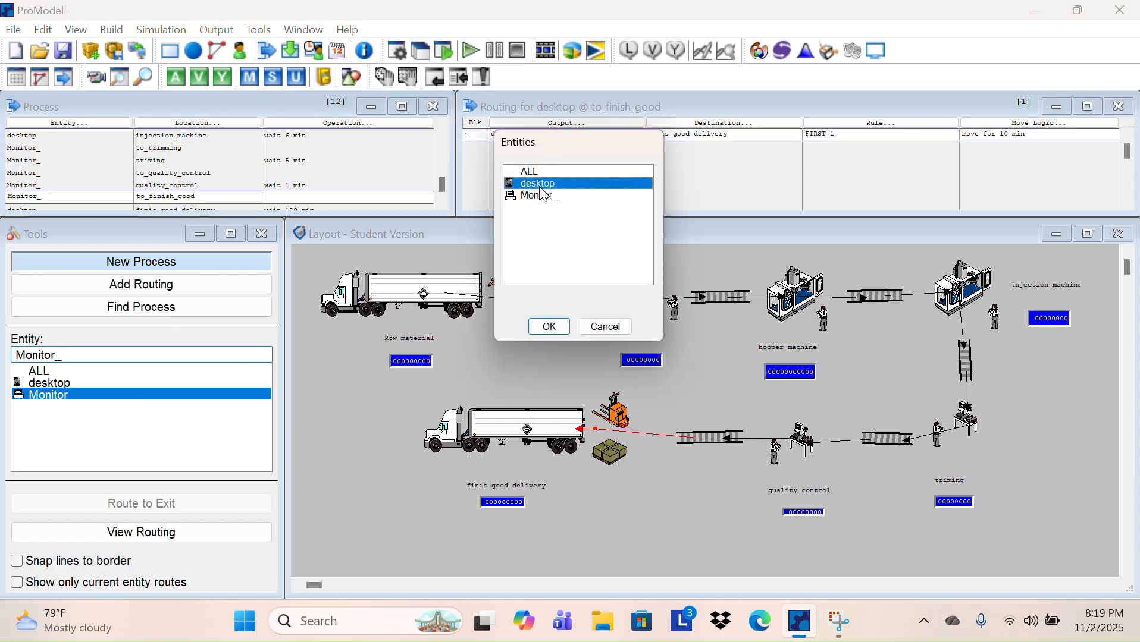
{"action": "left_click", "coordinate": [543, 196]}
{"action": "double_click", "coordinate": [543, 196]}
Change the process entity of the finis_good_delivery record and the output of its EXIT routing to Monitor_
{"action": "left_click", "coordinate": [103, 194]}
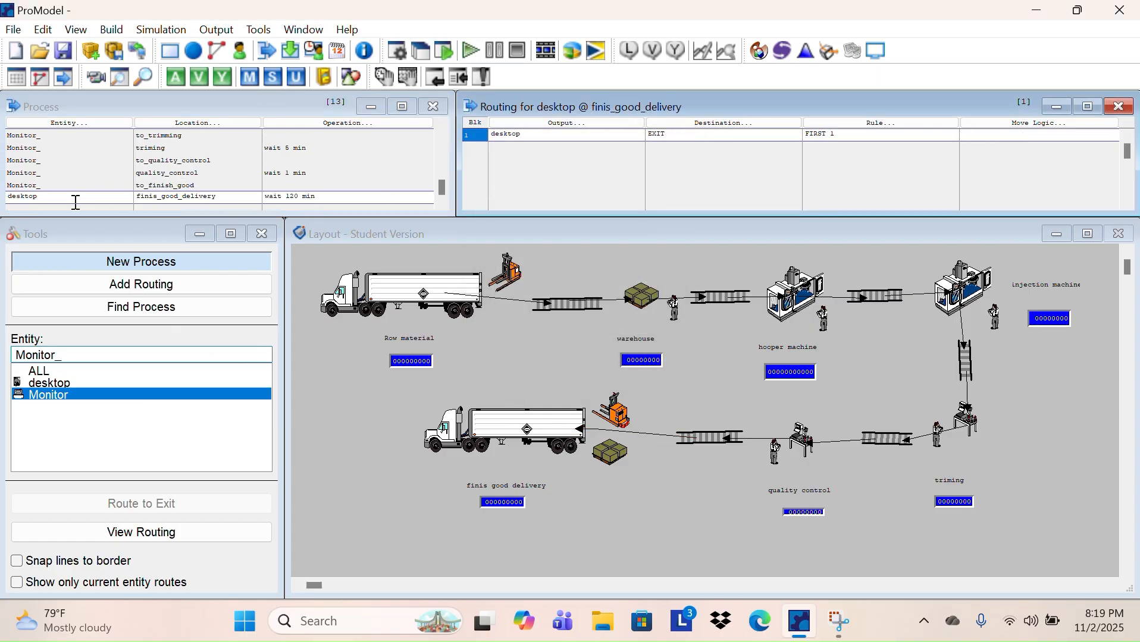
{"action": "left_click", "coordinate": [78, 199]}
{"action": "left_click", "coordinate": [78, 199]}
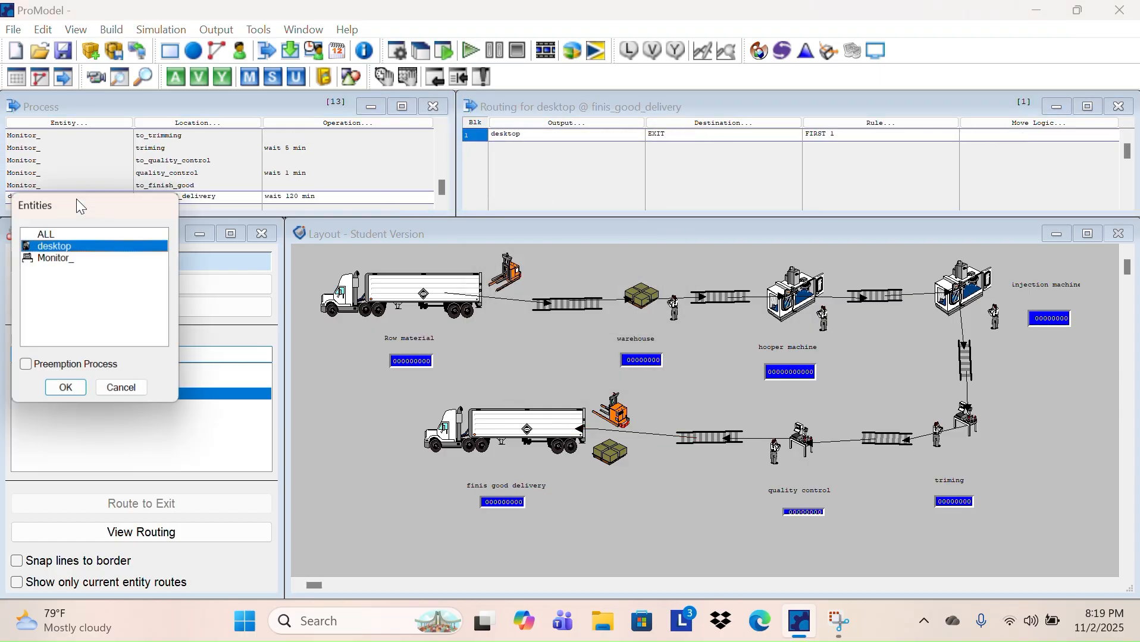
{"action": "double_click", "coordinate": [84, 258]}
{"action": "left_click", "coordinate": [581, 136]}
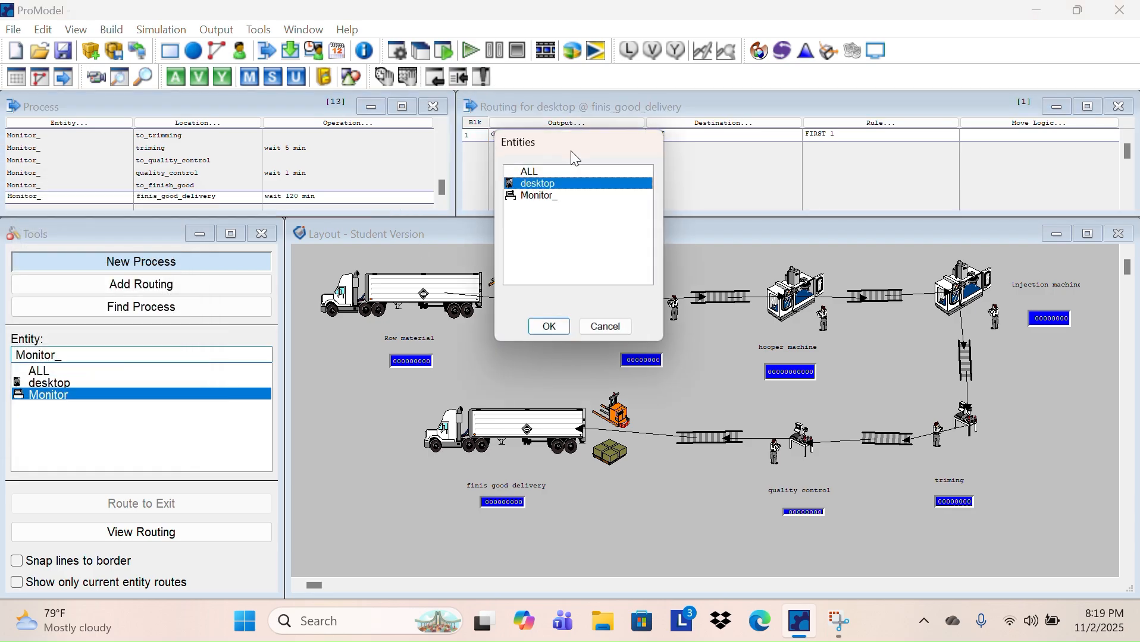
{"action": "double_click", "coordinate": [565, 200]}
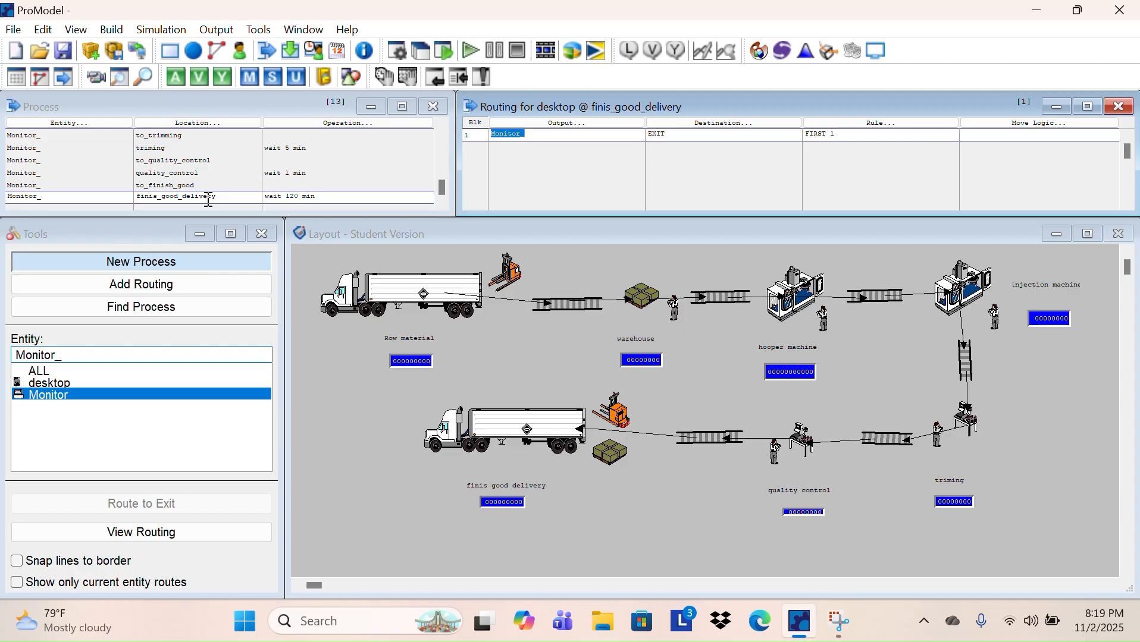
Set the simulation run time to 10 hours in the simulation options
{"action": "left_click", "coordinate": [109, 31]}
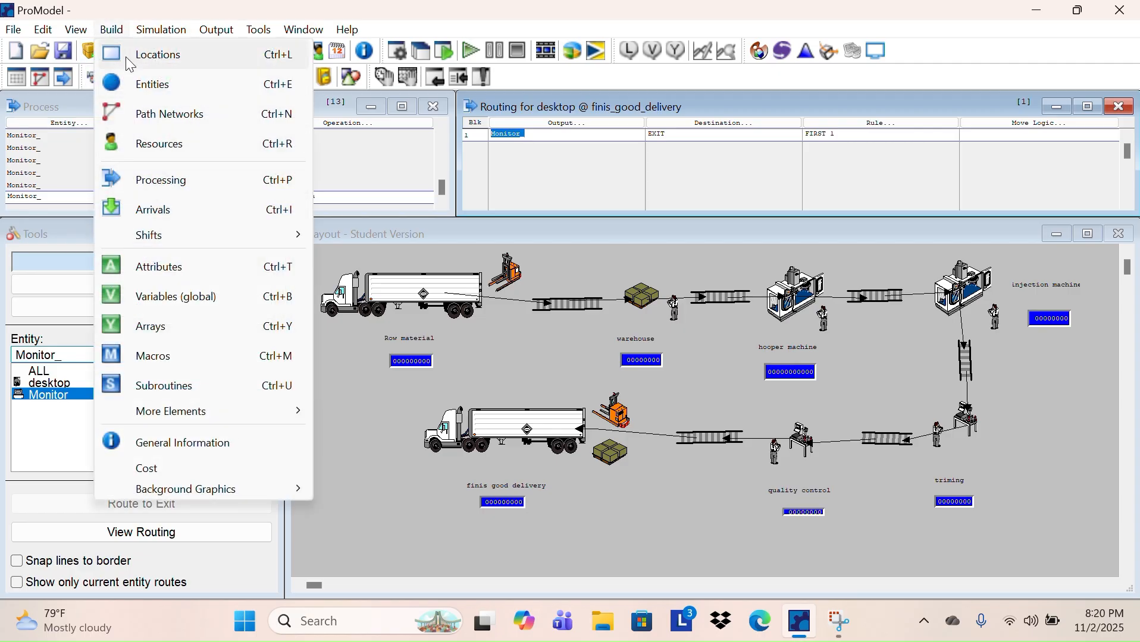
{"action": "mouse_move", "coordinate": [147, 36]}
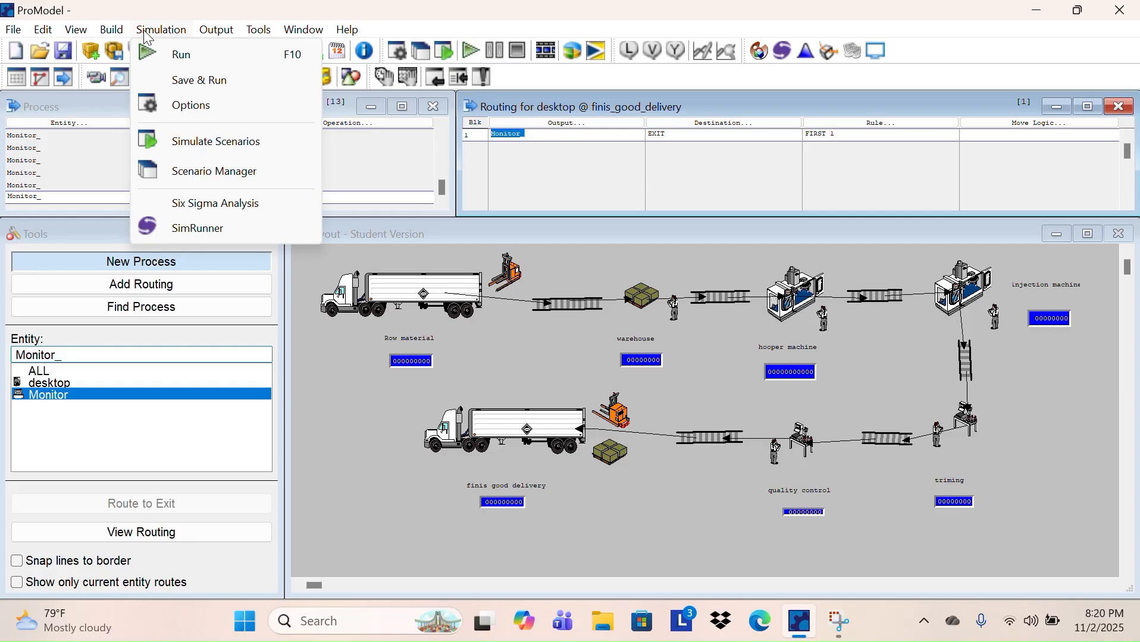
{"action": "left_click", "coordinate": [193, 109]}
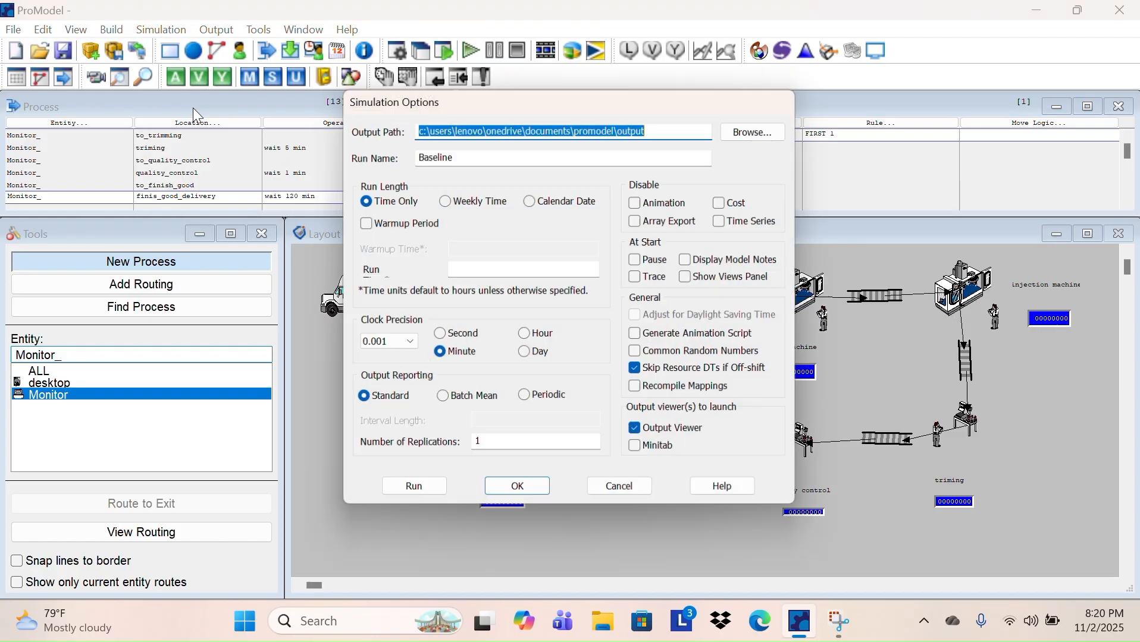
{"action": "left_click", "coordinate": [467, 269]}
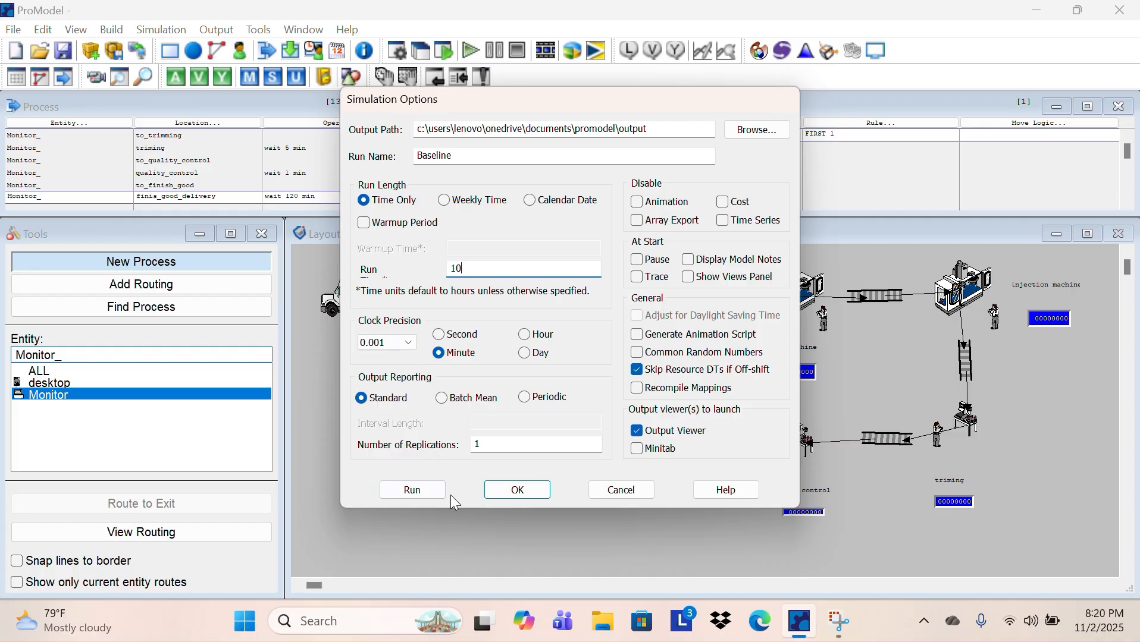
{"action": "left_click", "coordinate": [531, 501]}
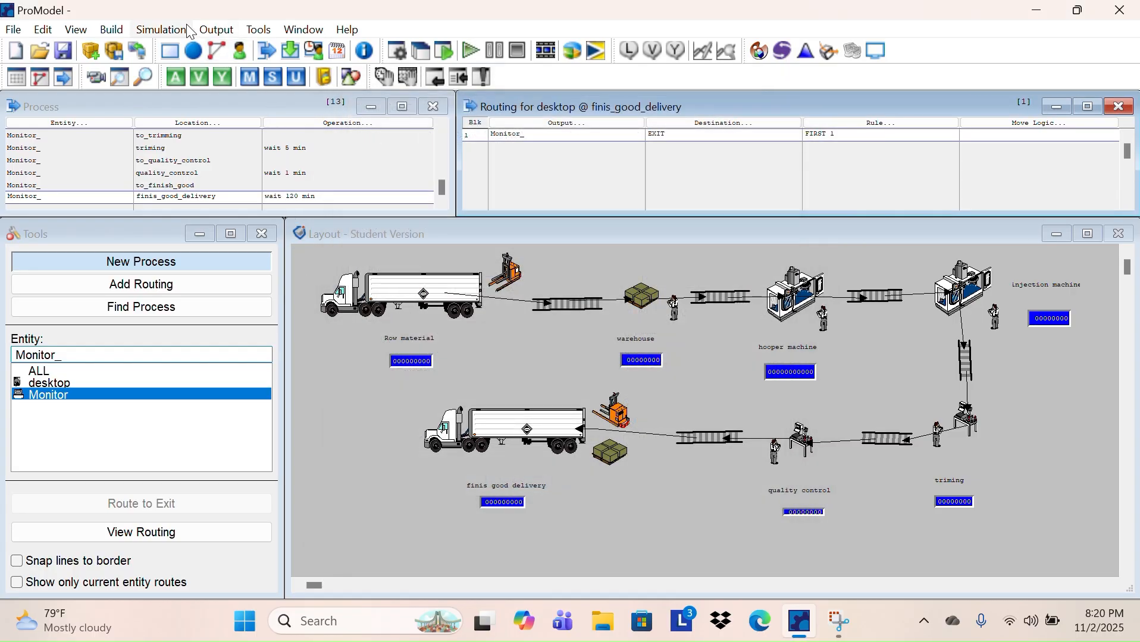
Start the simulation run and choose the Documents folder as the save location for the model
{"action": "left_click", "coordinate": [183, 32]}
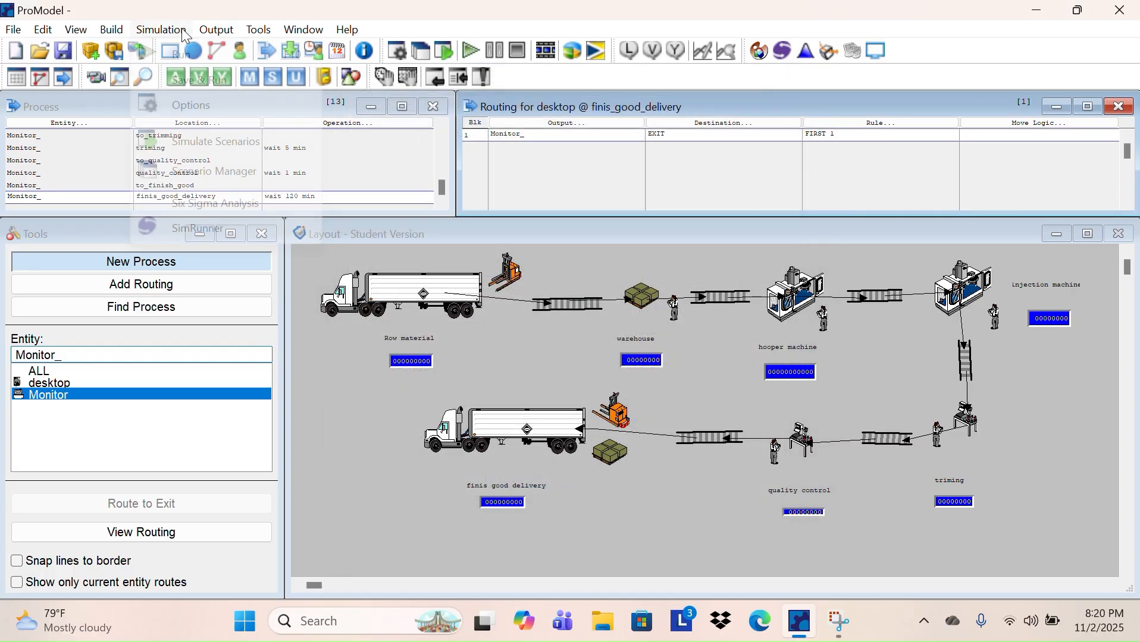
{"action": "left_click", "coordinate": [197, 59]}
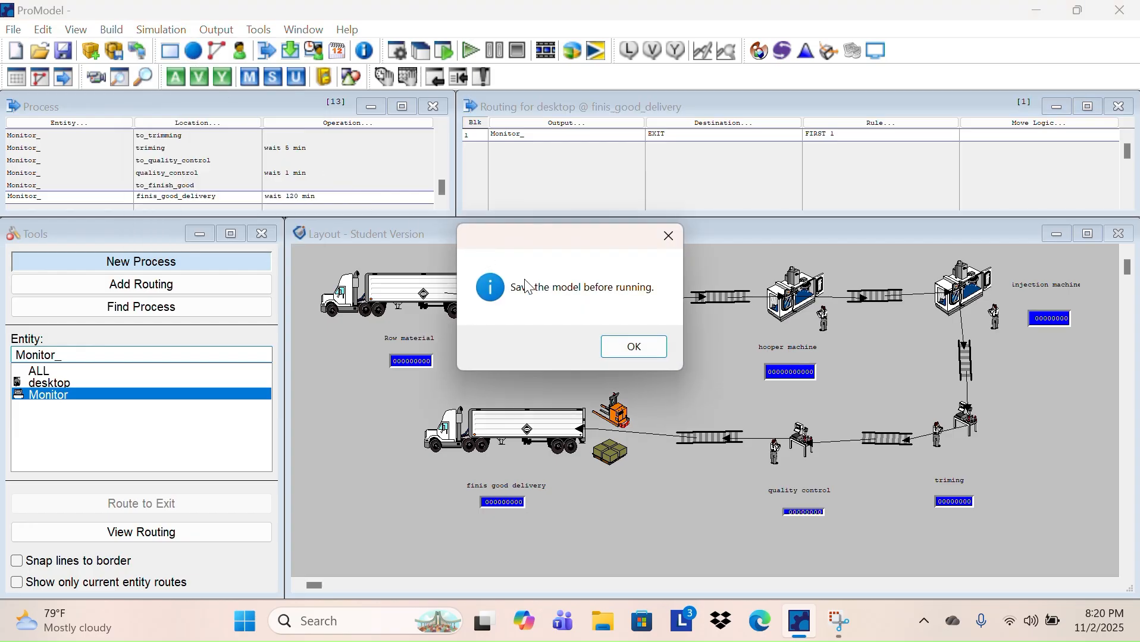
{"action": "left_click", "coordinate": [616, 345]}
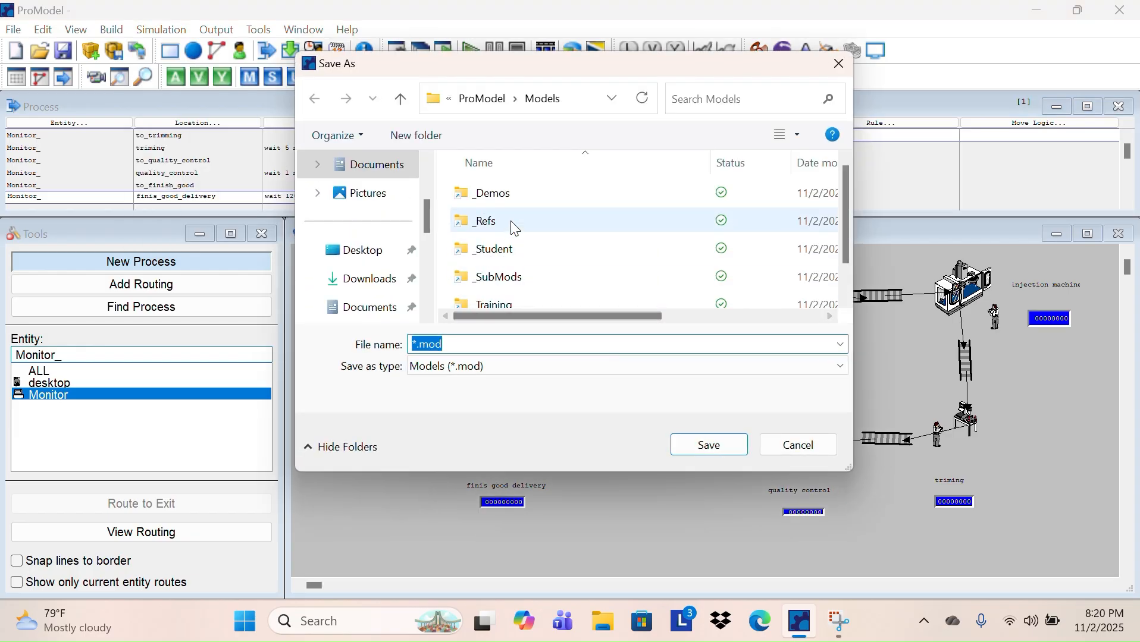
{"action": "left_click", "coordinate": [369, 281]}
{"action": "left_click", "coordinate": [369, 308]}
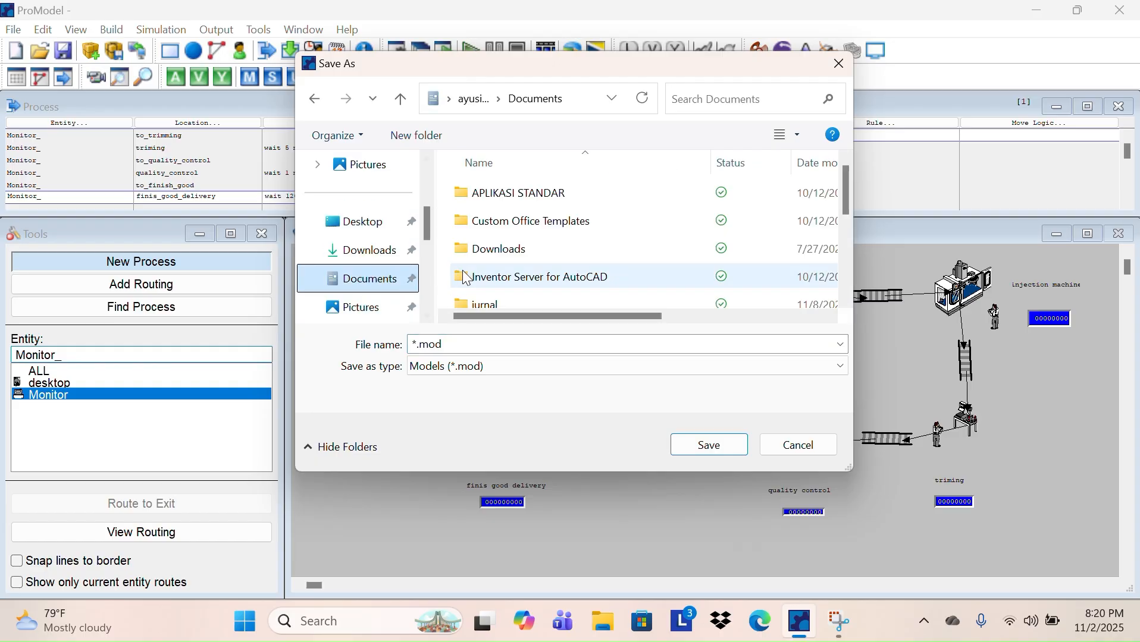
{"action": "scroll", "coordinate": [512, 275], "scroll_direction": "down", "scroll_amount": 5}
{"action": "scroll", "coordinate": [508, 279], "scroll_direction": "up", "scroll_amount": 5}
{"action": "scroll", "coordinate": [509, 283], "scroll_direction": "down", "scroll_amount": 6}
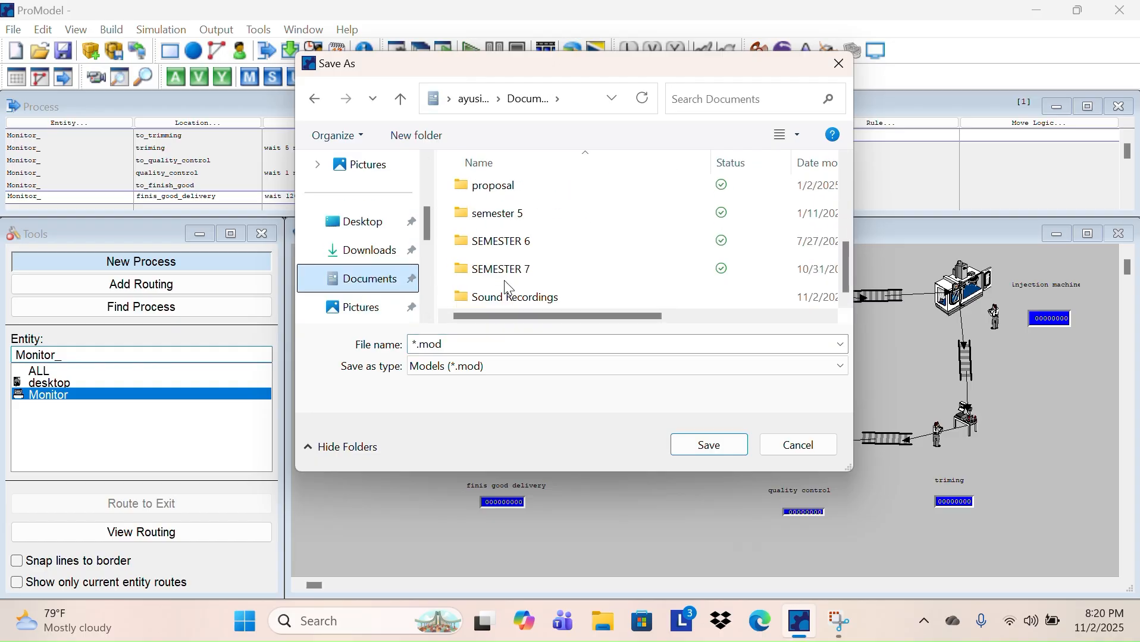
Save the model as simulasi.mod and let the simulation run
{"action": "left_click", "coordinate": [415, 345]}
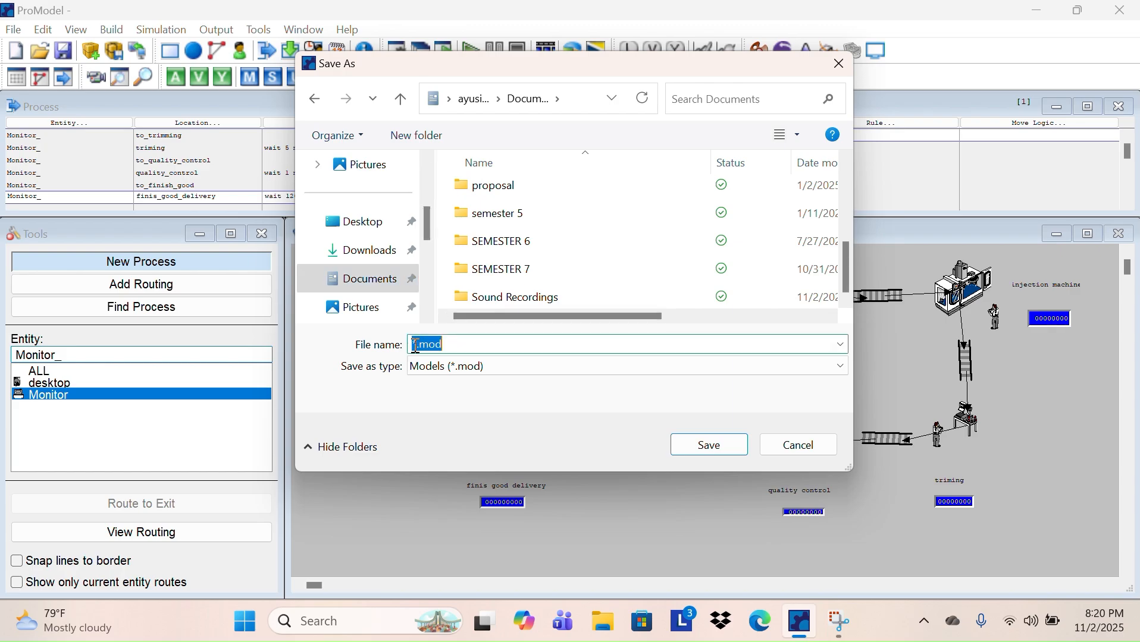
{"action": "left_click", "coordinate": [416, 345]}
{"action": "key", "text": "Delete"}
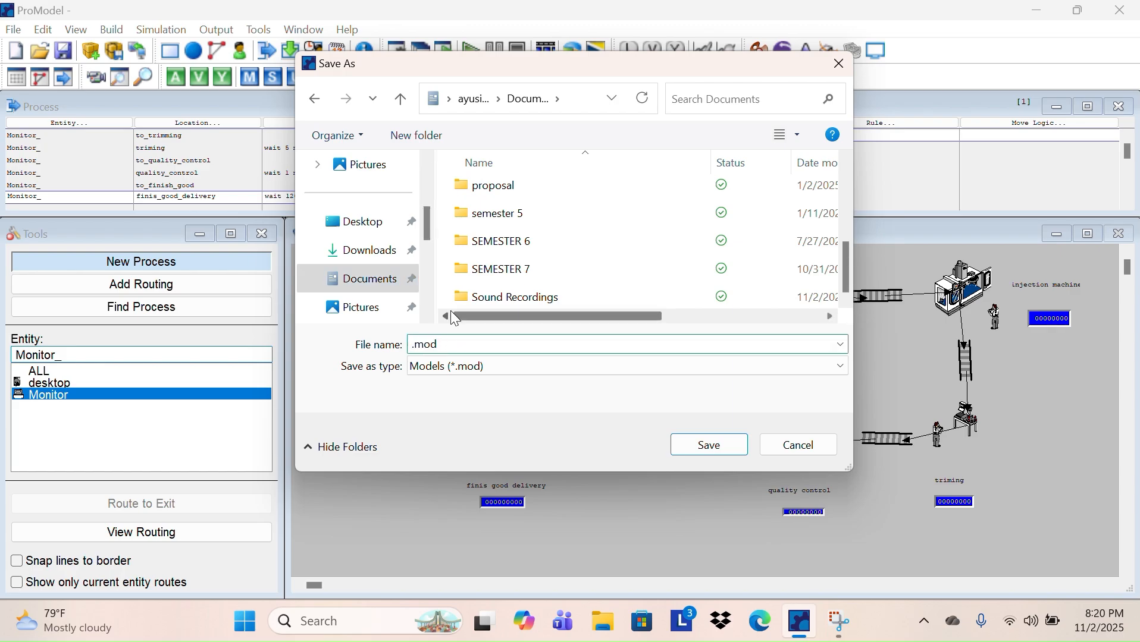
{"action": "type", "text": "simulasi"}
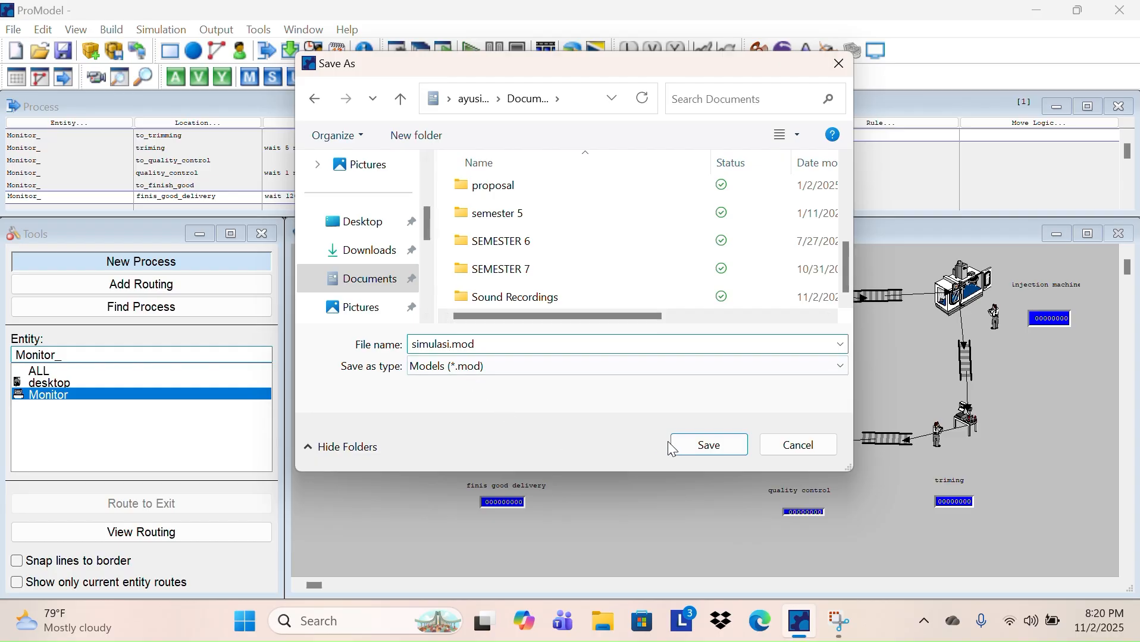
{"action": "left_click", "coordinate": [690, 450]}
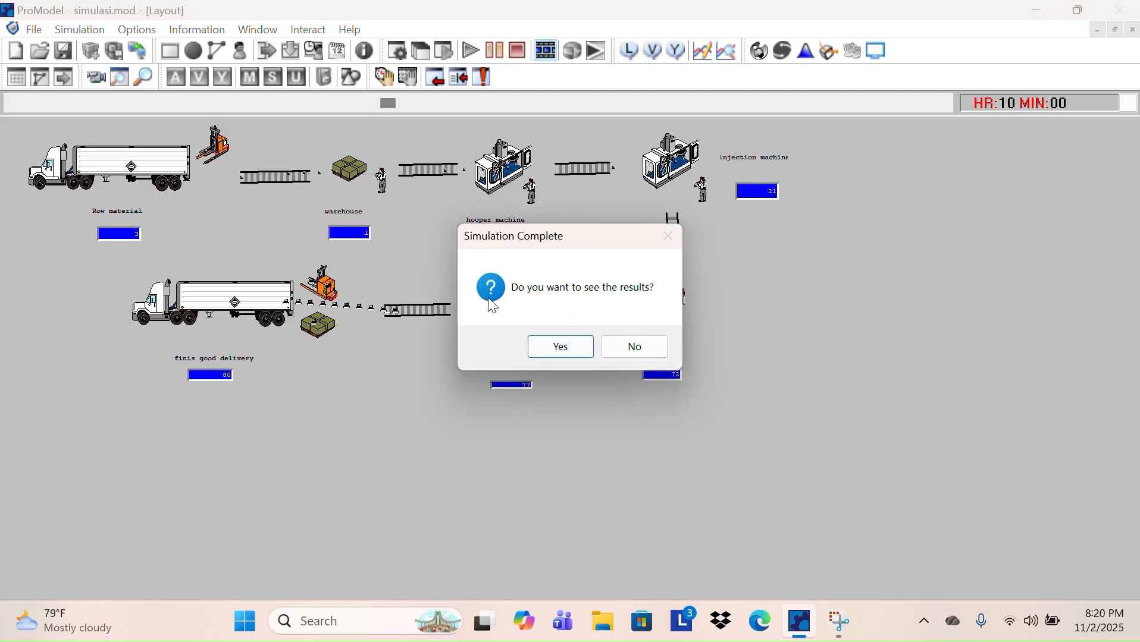
Open the simulation results at full size, examine the charts including the single capacity location states legend, and close the Output Viewer
{"action": "left_click", "coordinate": [564, 346]}
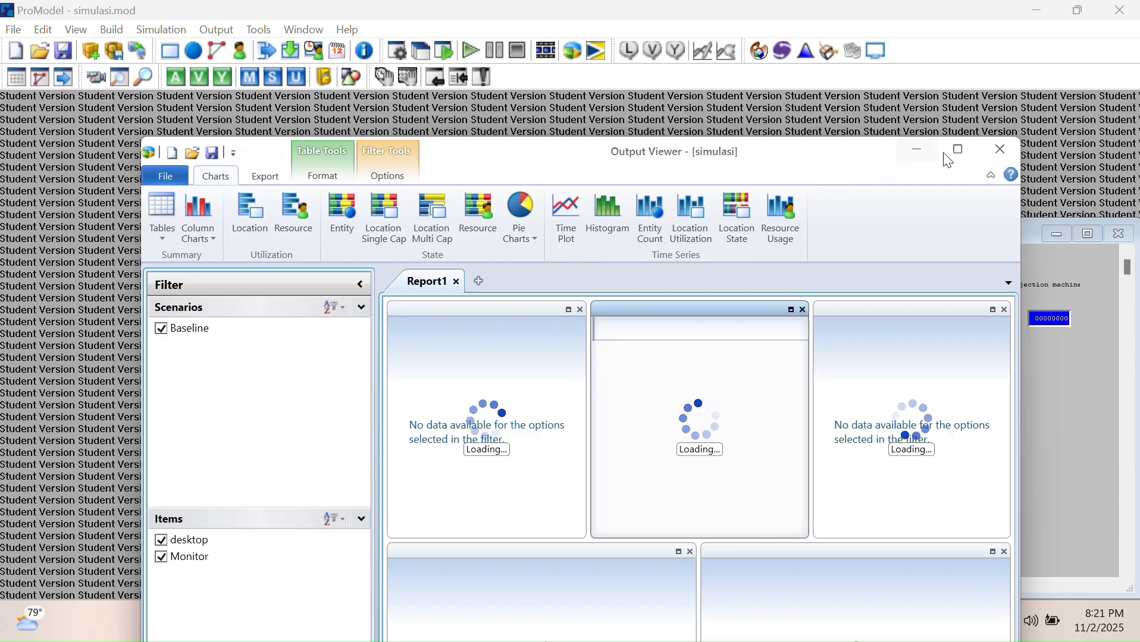
{"action": "left_click", "coordinate": [959, 152]}
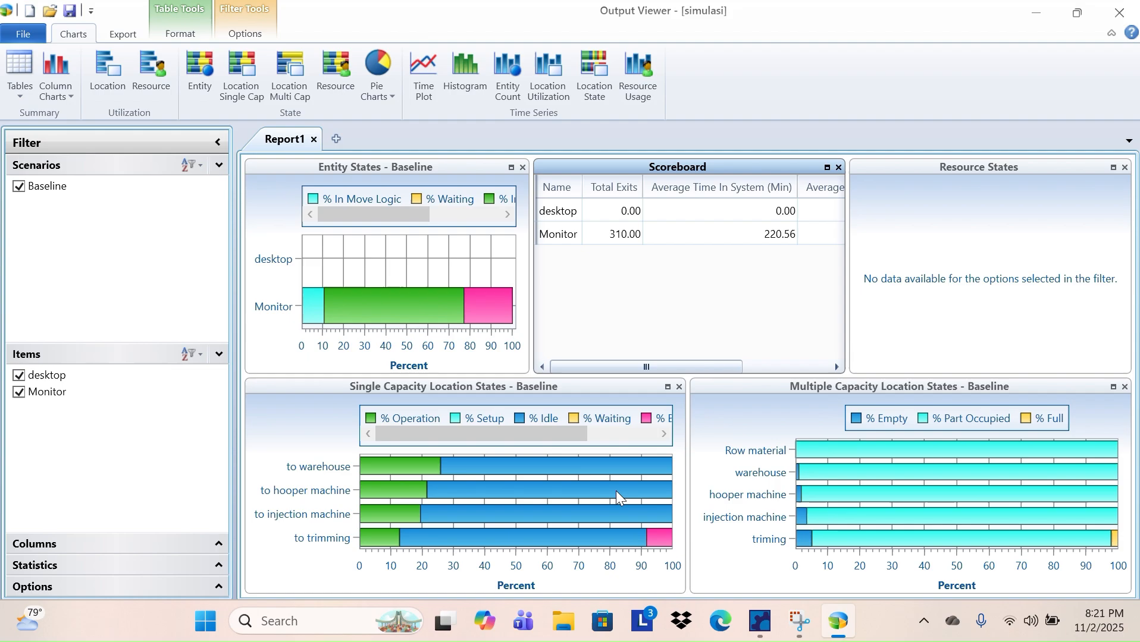
{"action": "left_click", "coordinate": [665, 435]}
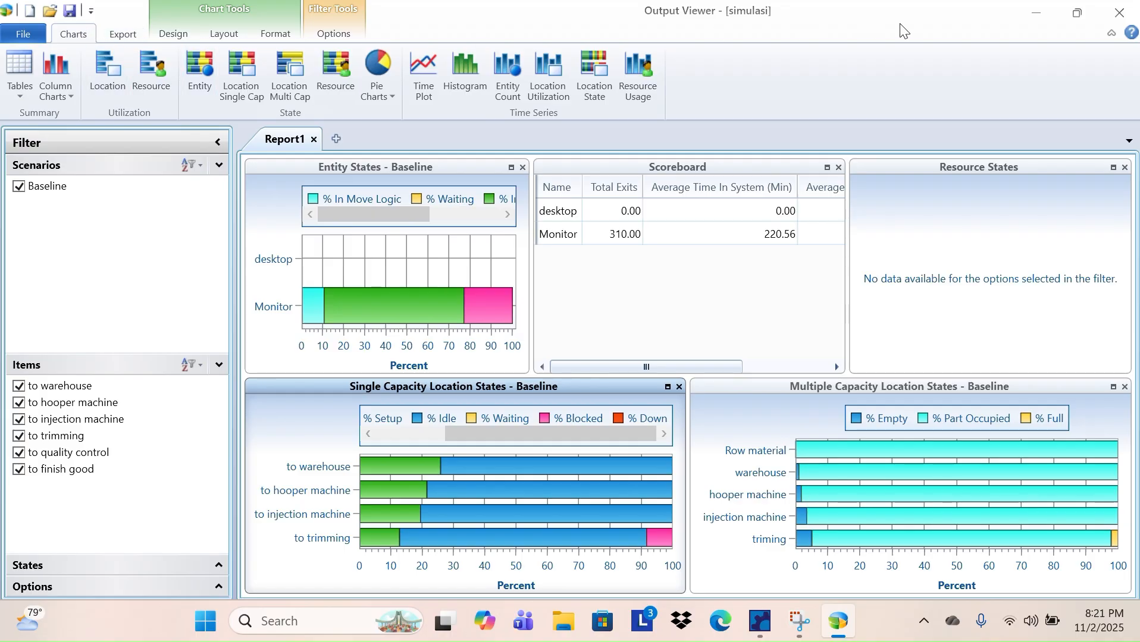
{"action": "left_click", "coordinate": [1119, 13]}
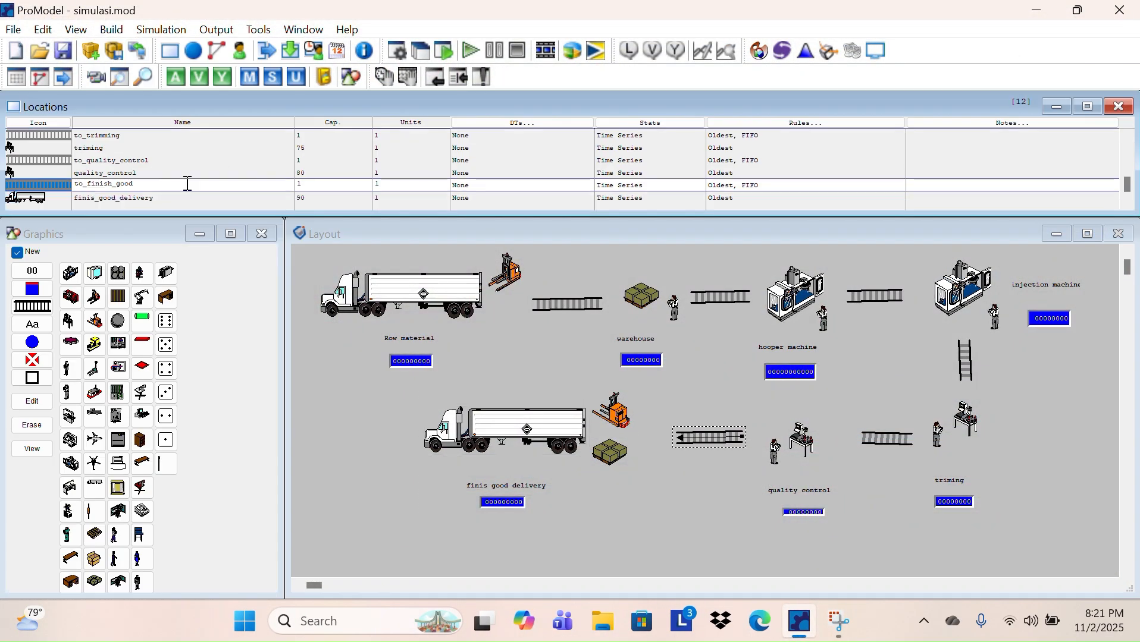
Set the location capacities of hooper_machine to 225 and injection_machine to 150
{"action": "left_click", "coordinate": [304, 160]}
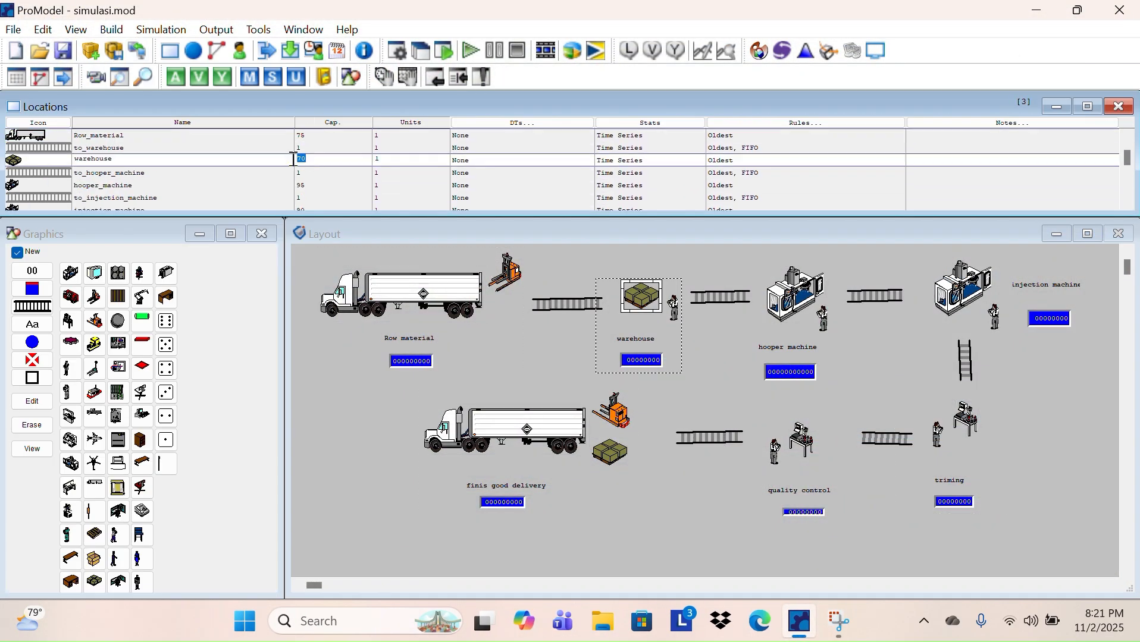
{"action": "left_click", "coordinate": [296, 185]}
{"action": "key", "text": "Down"}
{"action": "key", "text": "Down"}
{"action": "key", "text": "Down"}
{"action": "key", "text": "Down"}
{"action": "key", "text": "Down"}
{"action": "key", "text": "Down"}
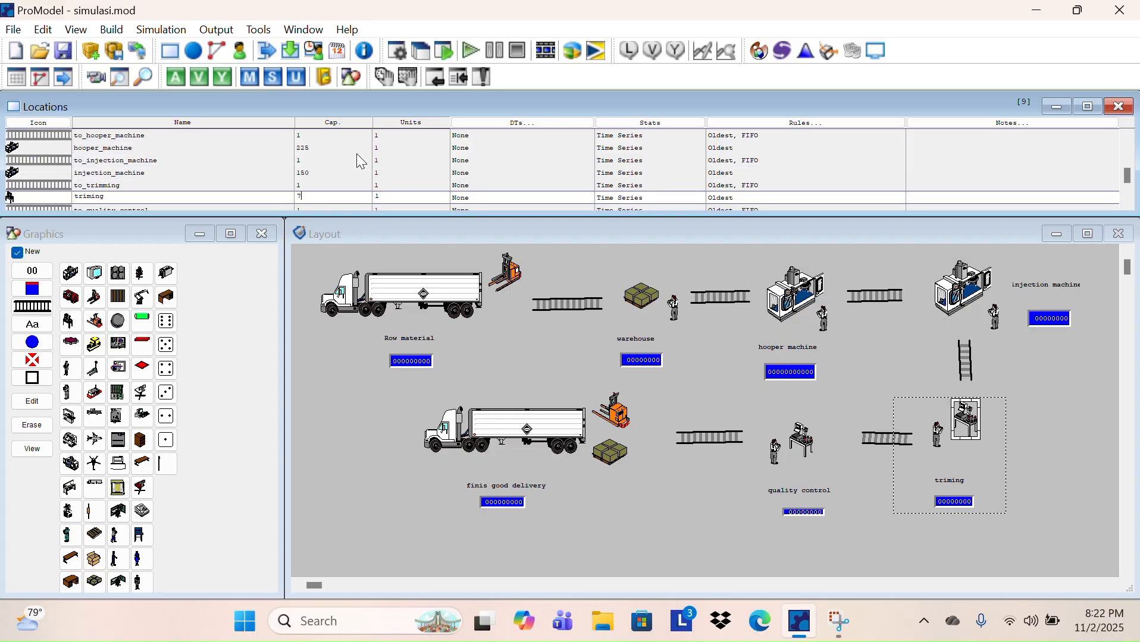
Set the location capacities of triming to 125, quality_control to 25 and finis_good_delivery to 3000
{"action": "key", "text": "Down"}
{"action": "key", "text": "Down"}
{"action": "type", "text": "3000"}
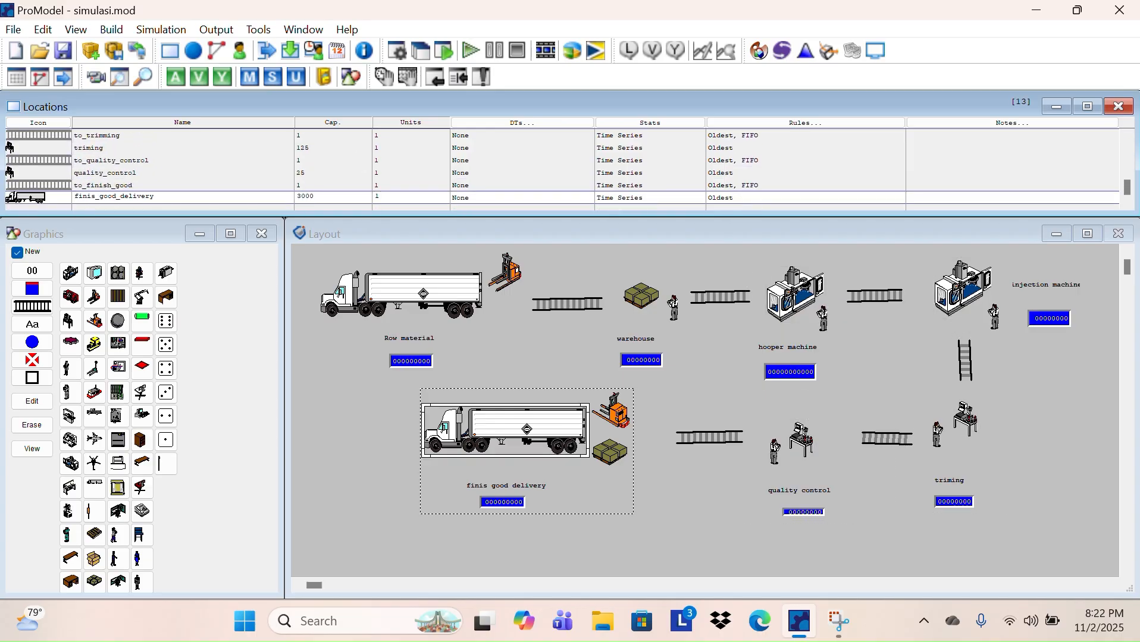
Run the simulation again with the revised location capacities
{"action": "left_click", "coordinate": [163, 31]}
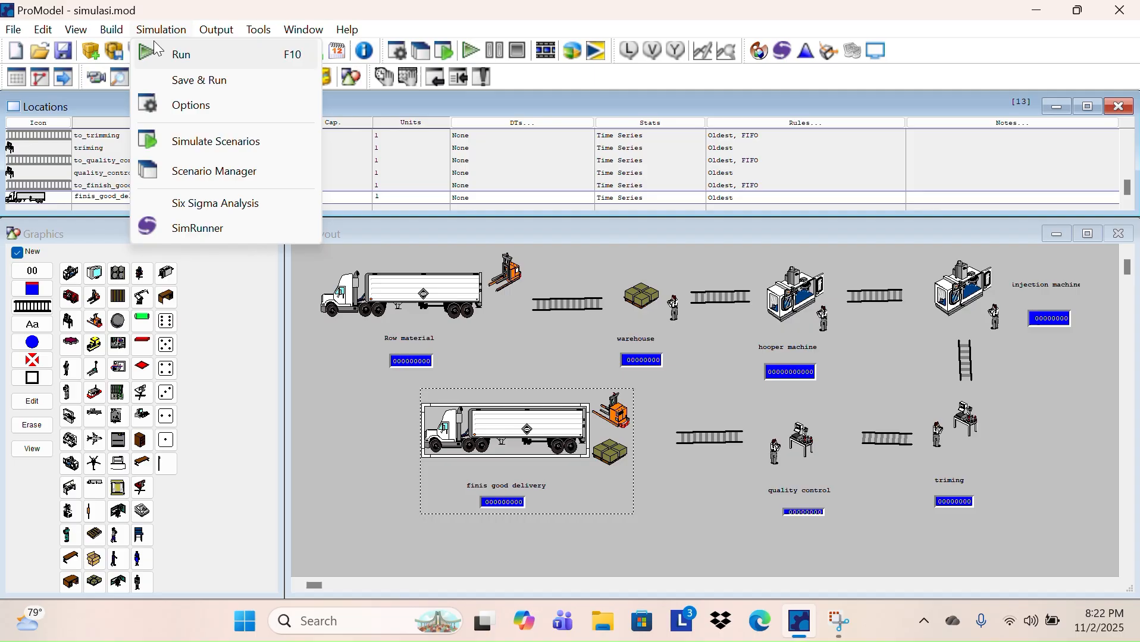
{"action": "left_click", "coordinate": [172, 54]}
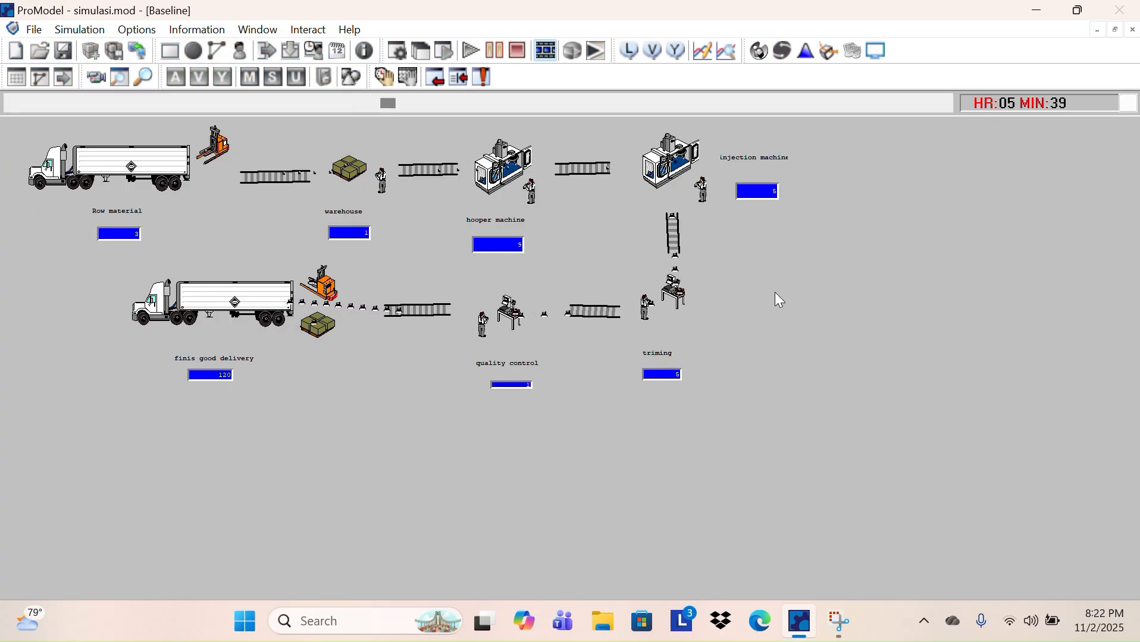